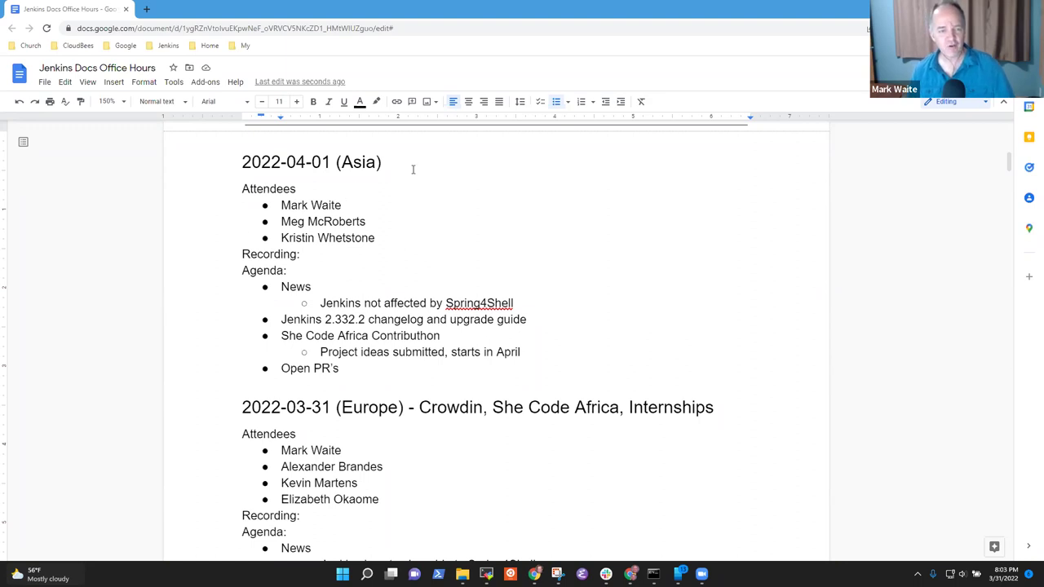
- Replace the third attendee in the 2022-04-01 (Asia) meeting notes with another attendee's full name
{"action": "left_click", "coordinate": [385, 166]}
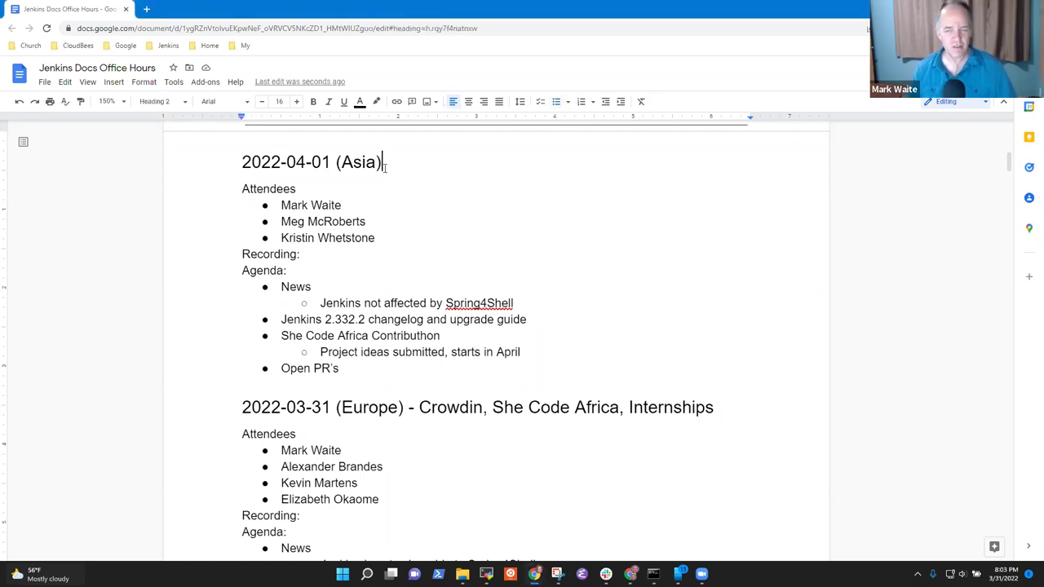
{"action": "key", "text": "Down"}
{"action": "key", "text": "Down"}
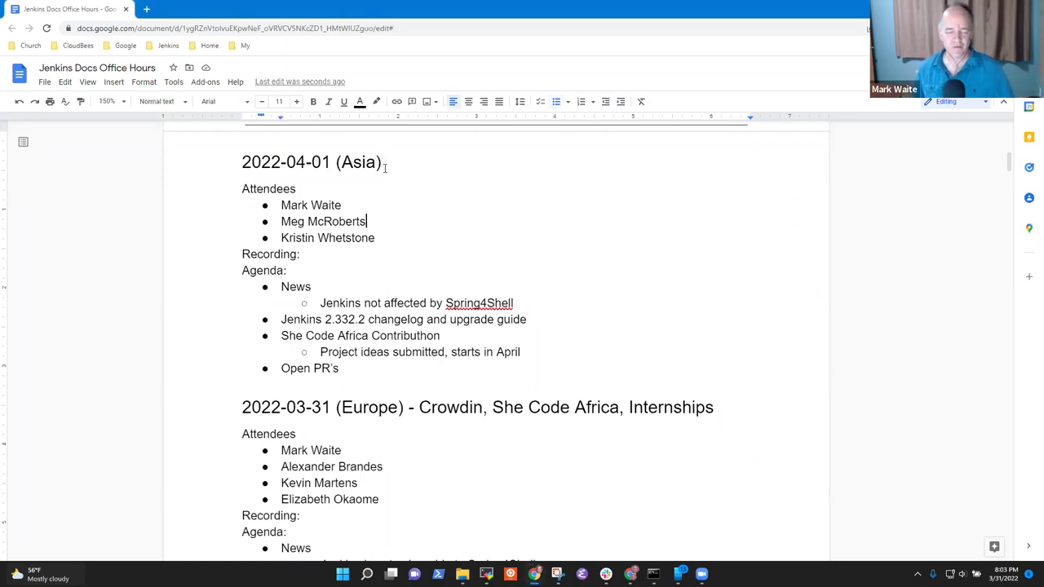
{"action": "key", "text": "ctrl+shift+Left"}
{"action": "key", "text": "ctrl+shift+Left"}
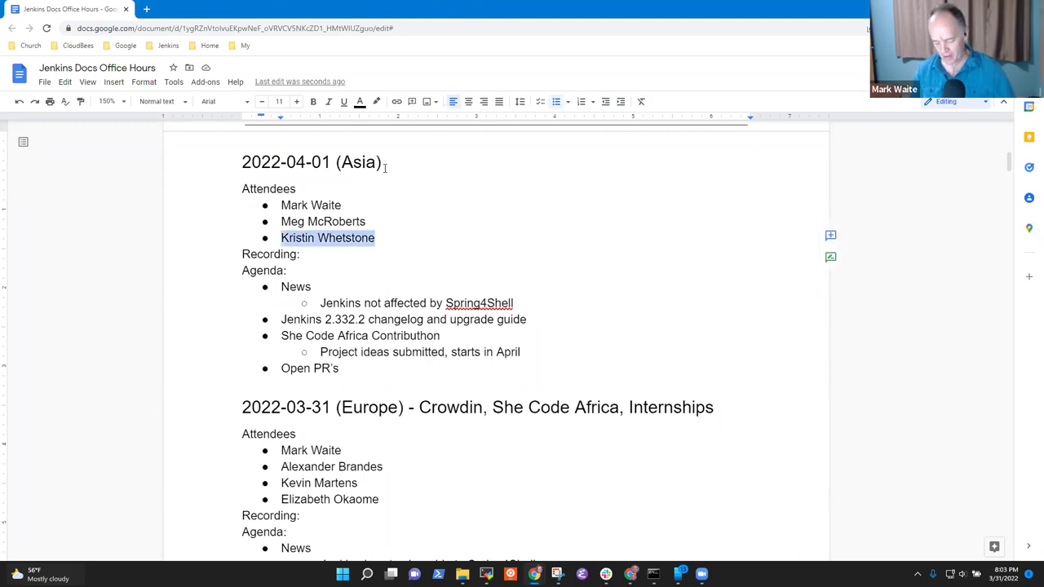
{"action": "type", "text": "Dheeraj Singh Jodha"}
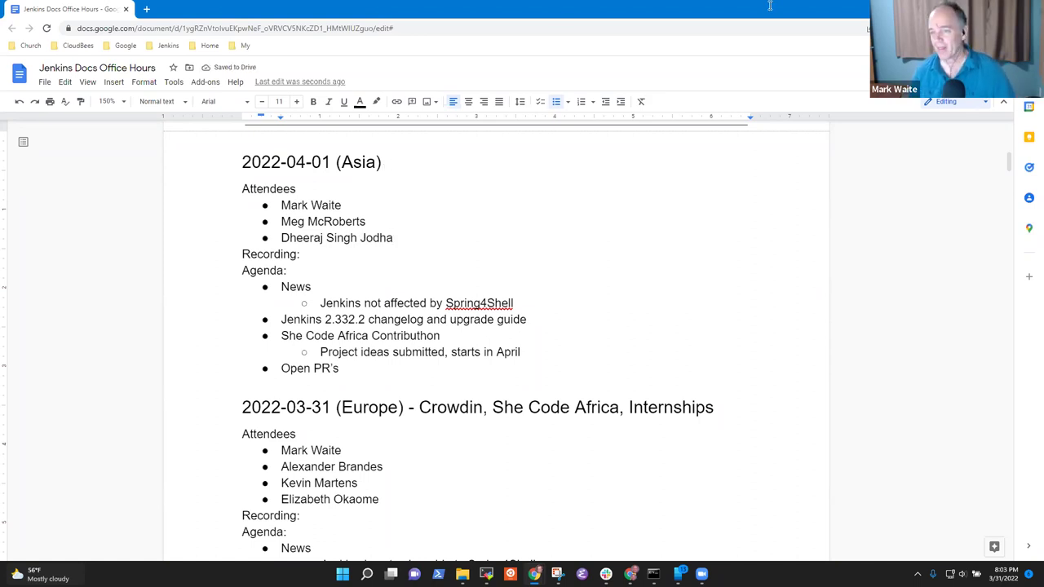
- Go through the 2022-04-01 agenda from News to the Jenkins 2.332.2 changelog and She Code Africa Contributhon items
{"action": "left_click", "coordinate": [323, 286]}
{"action": "double_click", "coordinate": [323, 287]}
{"action": "key", "text": "Down"}
{"action": "key", "text": "Down"}
{"action": "key", "text": "Home"}
{"action": "key", "text": "shift+End"}
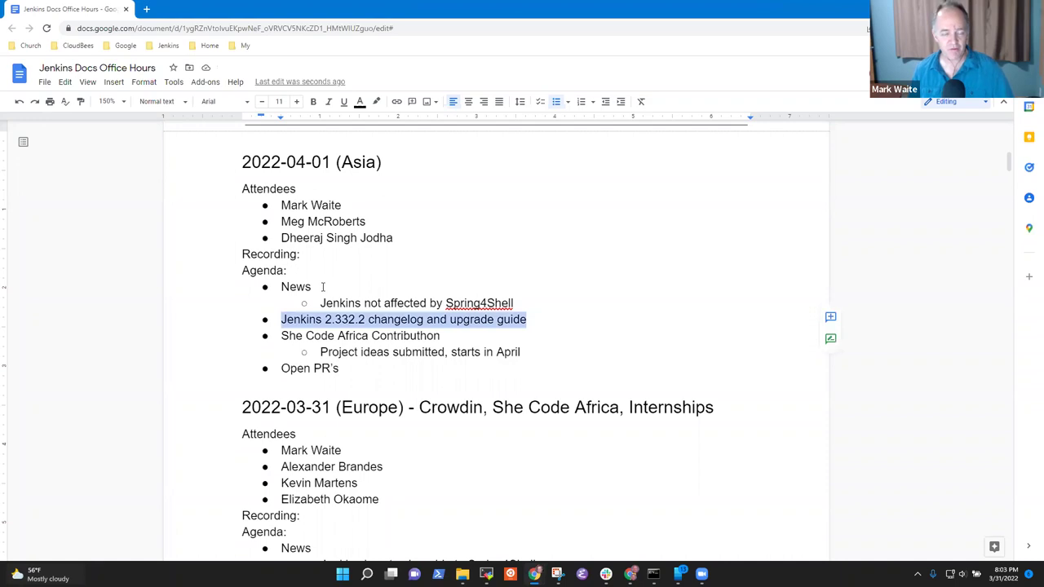
{"action": "key", "text": "Right"}
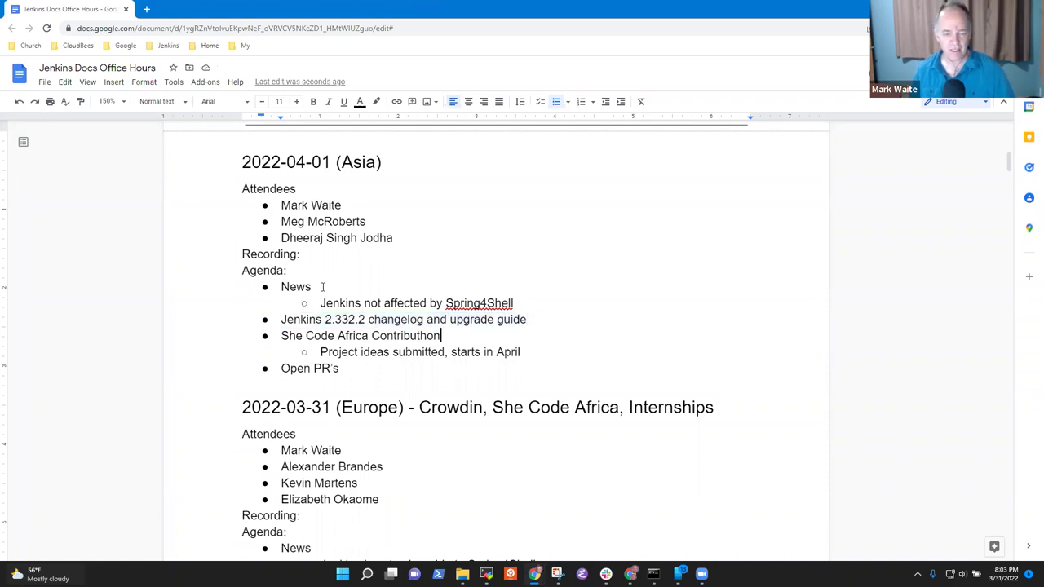
{"action": "key", "text": "shift+End"}
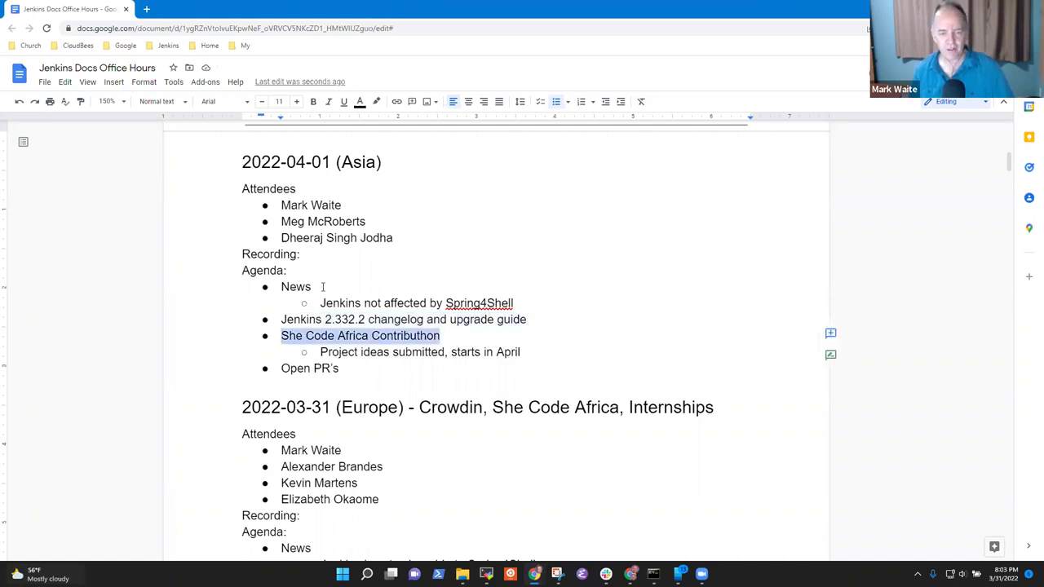
- Delete the "Project ideas submitted, starts in April" sub-item under She Code Africa Contributhon, including its empty bullet
{"action": "key", "text": "Down"}
{"action": "key", "text": "Home"}
{"action": "key", "text": "shift+End"}
{"action": "key", "text": "Delete"}
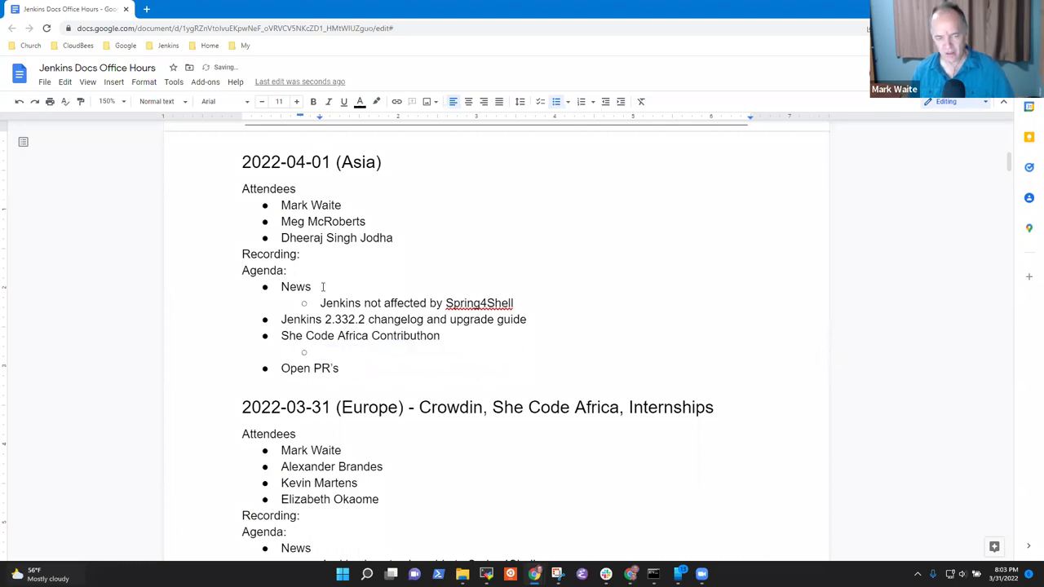
{"action": "key", "text": "BackSpace"}
{"action": "key", "text": "BackSpace"}
- Add a fourth attendee's full name as a new bullet at the end of the 2022-04-01 attendee list
{"action": "key", "text": "Down"}
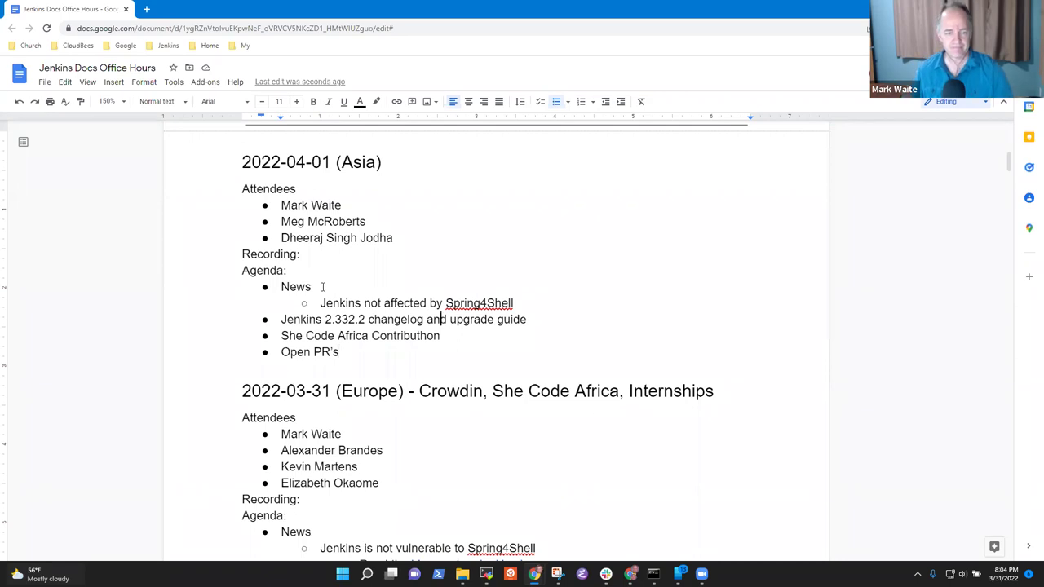
{"action": "key", "text": "Return"}
{"action": "type", "text": "Kristin Whet"}
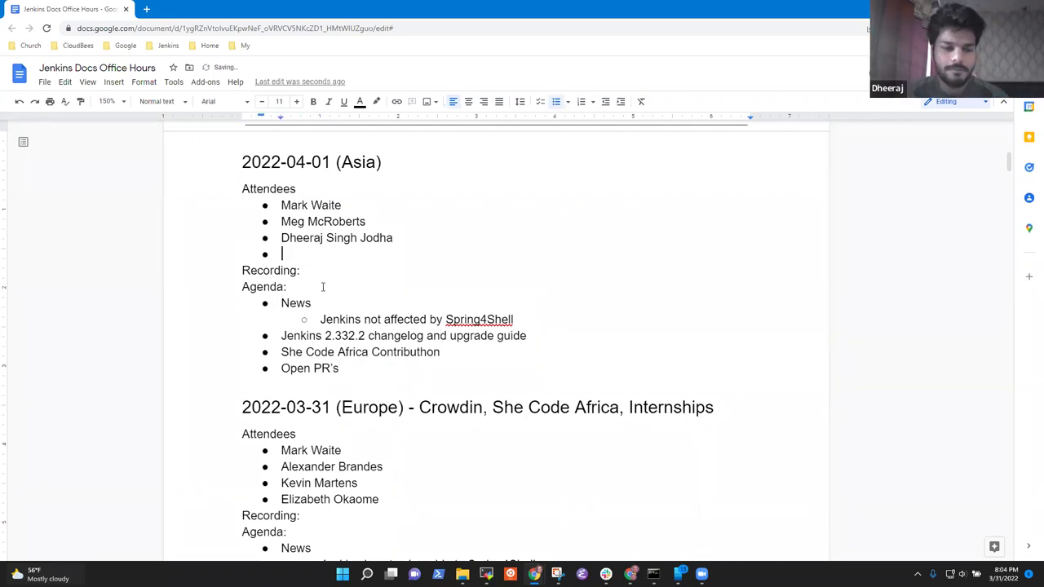
{"action": "type", "text": "stone"}
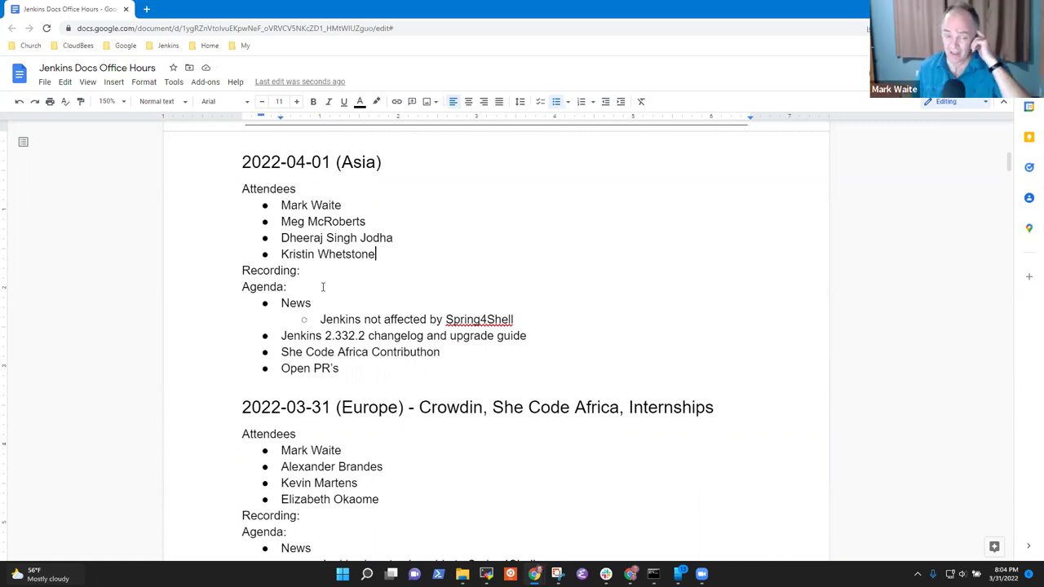
{"action": "key", "text": "Down"}
{"action": "key", "text": "Down"}
{"action": "key", "text": "Down"}
{"action": "key", "text": "Down"}
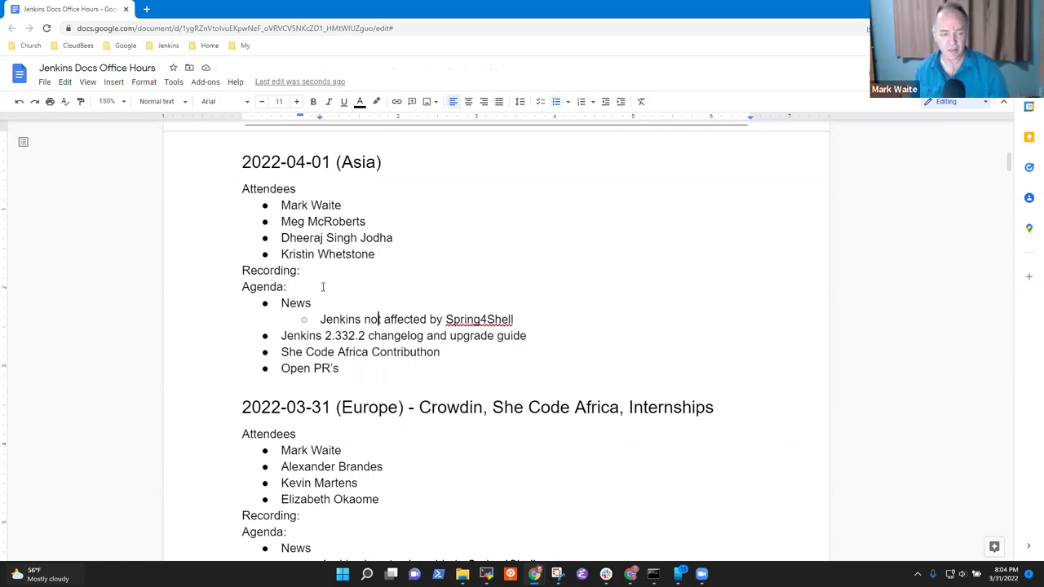
{"action": "key", "text": "Up"}
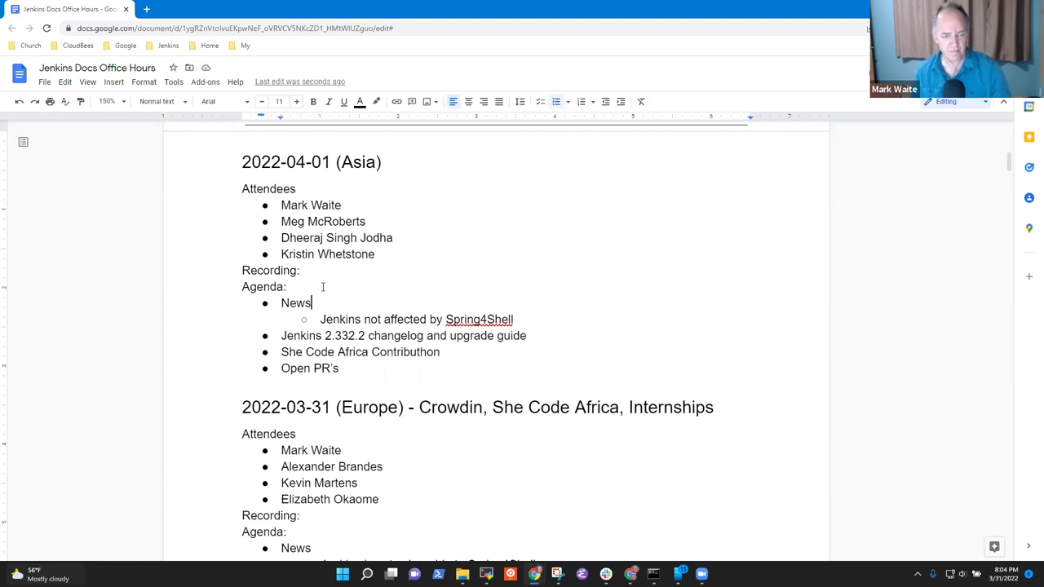
{"action": "key", "text": "Home"}
{"action": "key", "text": "Down"}
{"action": "key", "text": "Down"}
{"action": "key", "text": "Down"}
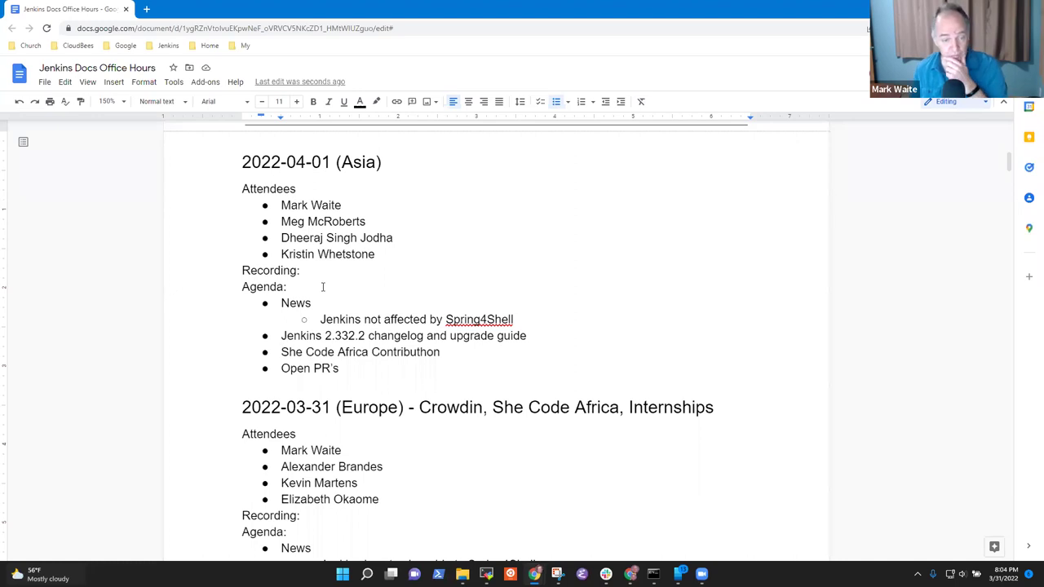
{"action": "key", "text": "Return"}
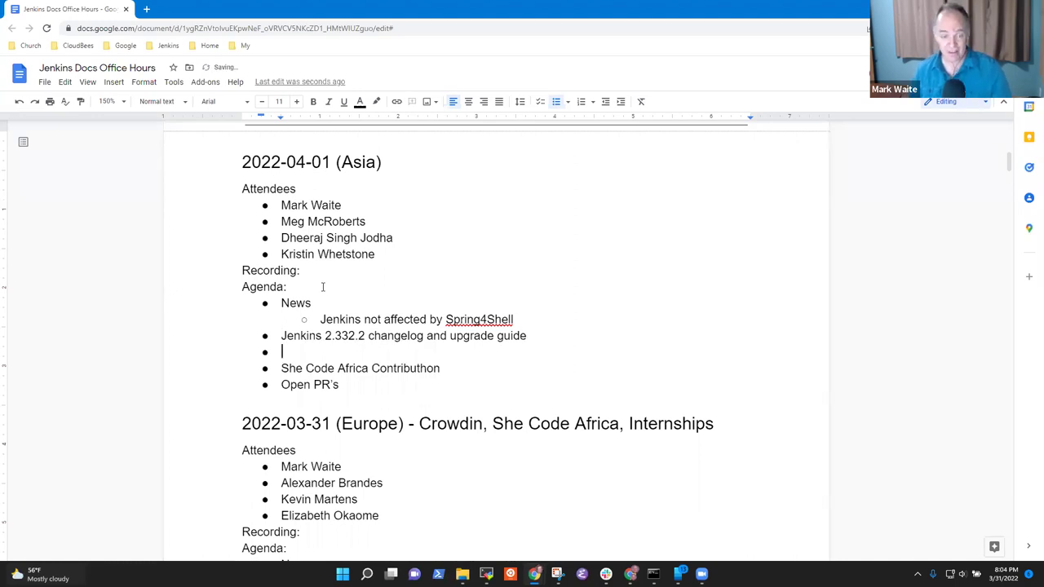
{"action": "key", "text": "BackSpace"}
{"action": "key", "text": "BackSpace"}
{"action": "key", "text": "Up"}
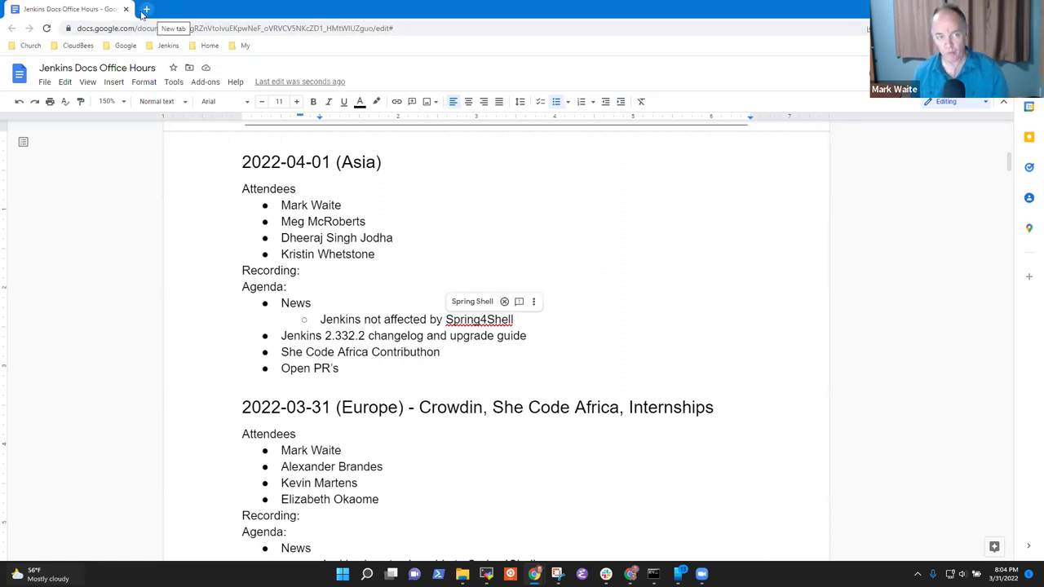
- Open the Jenkins blog's "Spring Framework RCE, CVE-2022-22965" post in a new browser tab and copy its web address
{"action": "left_click", "coordinate": [147, 10]}
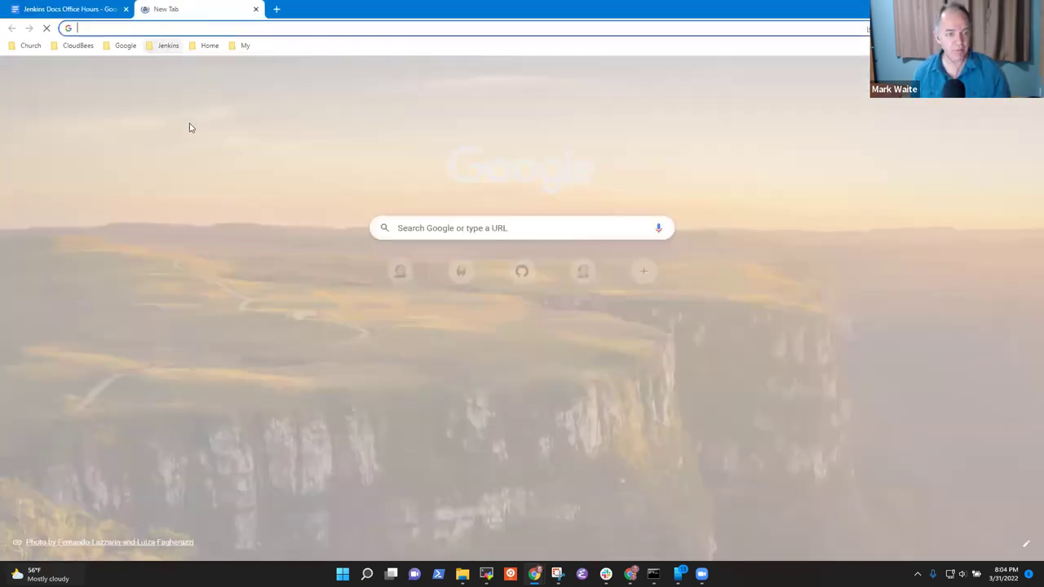
{"action": "left_click", "coordinate": [165, 46]}
{"action": "left_click", "coordinate": [172, 177]}
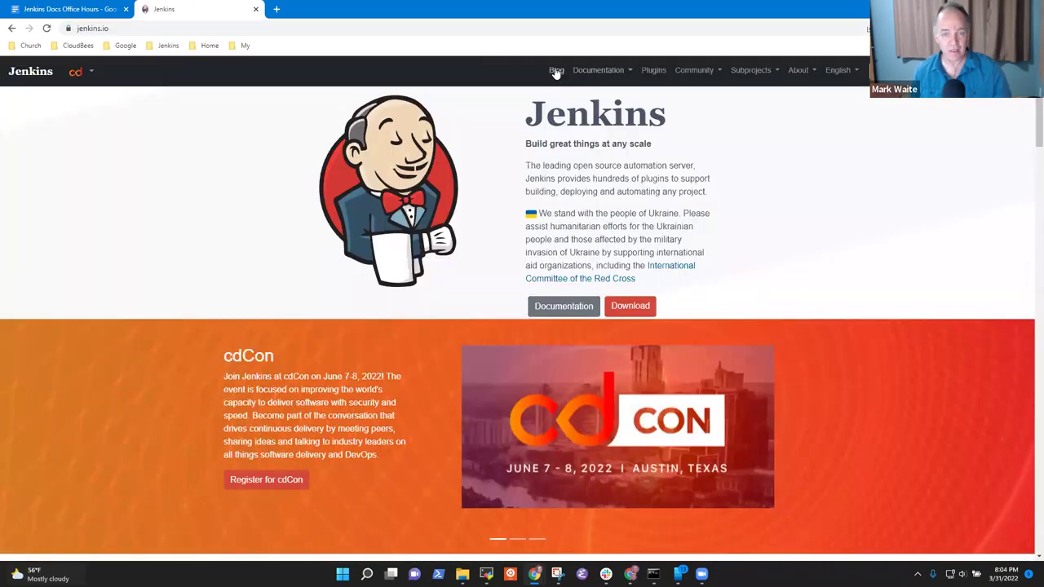
{"action": "left_click", "coordinate": [556, 70]}
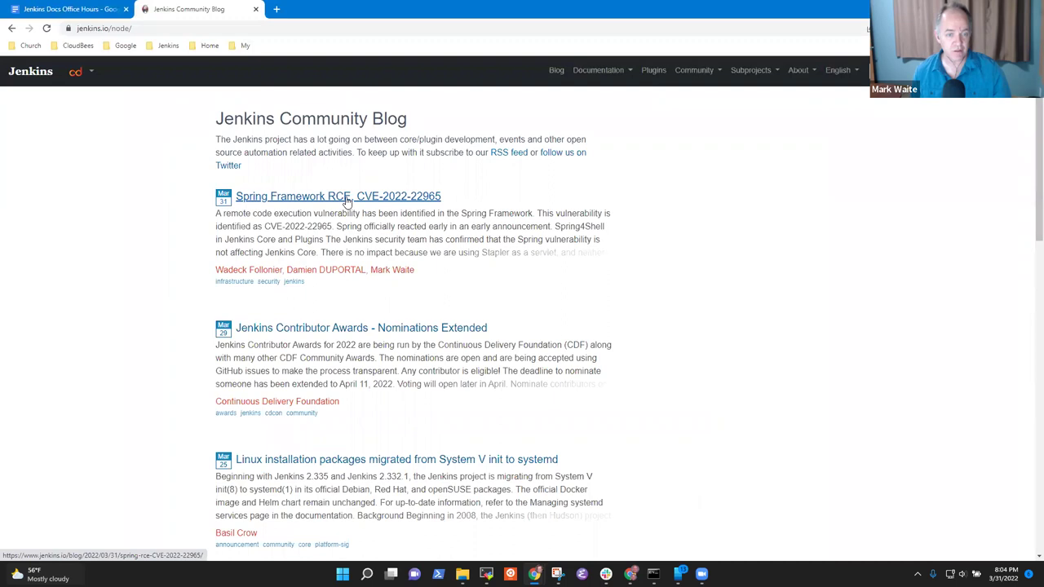
{"action": "left_click", "coordinate": [345, 199]}
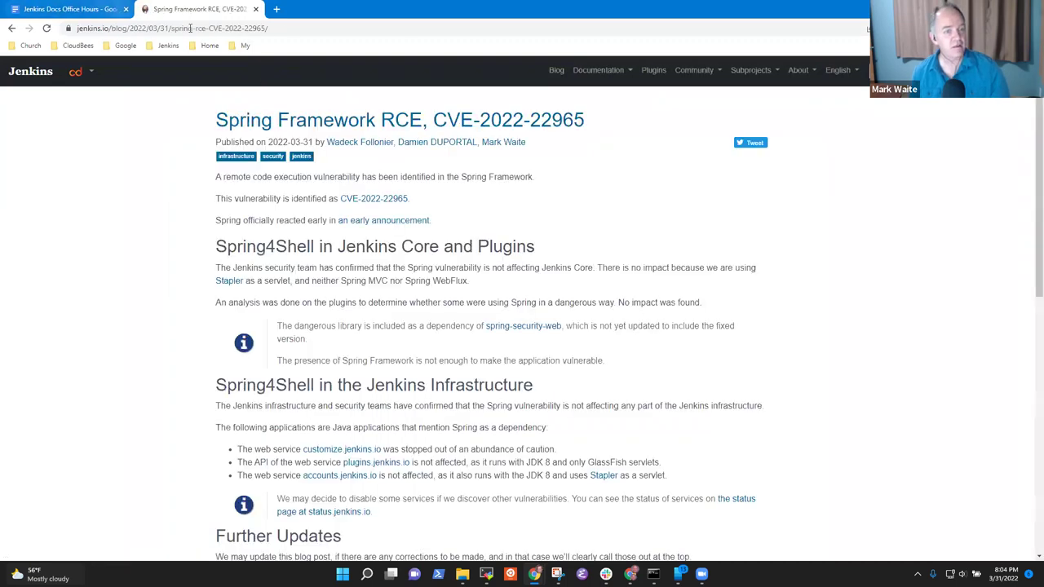
{"action": "left_click", "coordinate": [286, 31]}
{"action": "key", "text": "ctrl+c"}
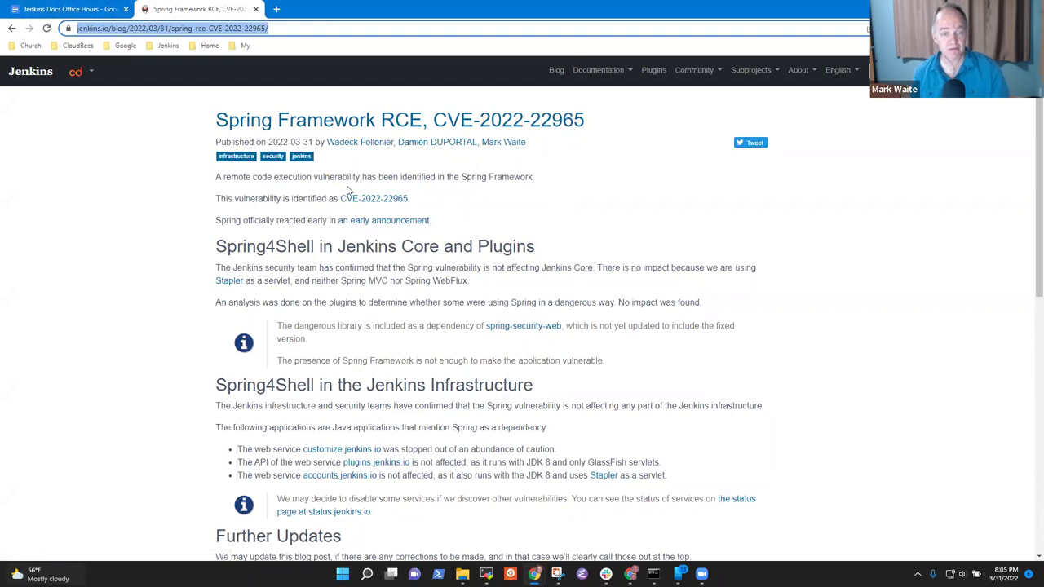
- Back in the meeting notes, link the text "not affected by Spring4Shell" under News to the copied blog post address
{"action": "left_click", "coordinate": [82, 9]}
{"action": "key", "text": "ctrl+Left"}
{"action": "key", "text": "ctrl+Left"}
{"action": "key", "text": "ctrl+Left"}
{"action": "key", "text": "ctrl+Left"}
{"action": "key", "text": "ctrl+shift+Right"}
{"action": "key", "text": "ctrl+shift+Right"}
{"action": "key", "text": "ctrl+shift+Right"}
{"action": "key", "text": "ctrl+shift+Right"}
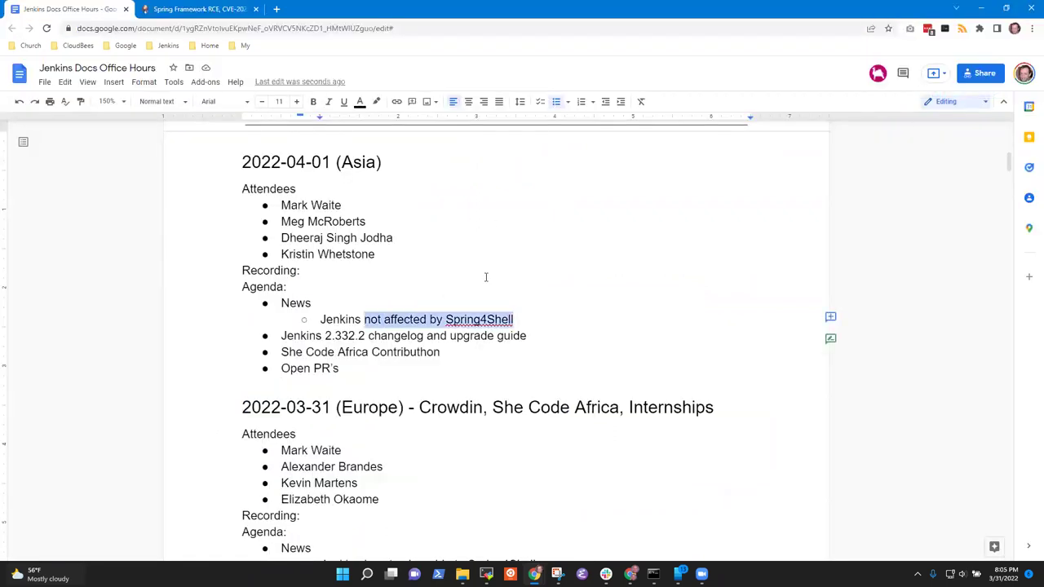
{"action": "key", "text": "ctrl+k"}
{"action": "key", "text": "ctrl+v"}
{"action": "key", "text": "Return"}
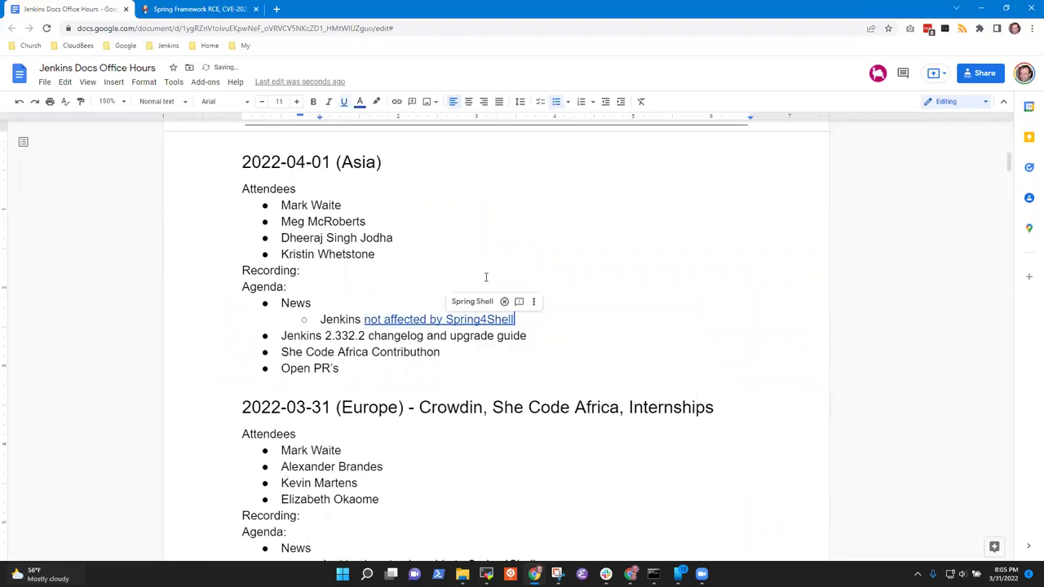
- Review the end of the Spring Framework RCE blog post and its community discussion topic, and close the discussion page
{"action": "left_click", "coordinate": [203, 11]}
{"action": "scroll", "coordinate": [286, 294], "scroll_direction": "down", "scroll_amount": 5}
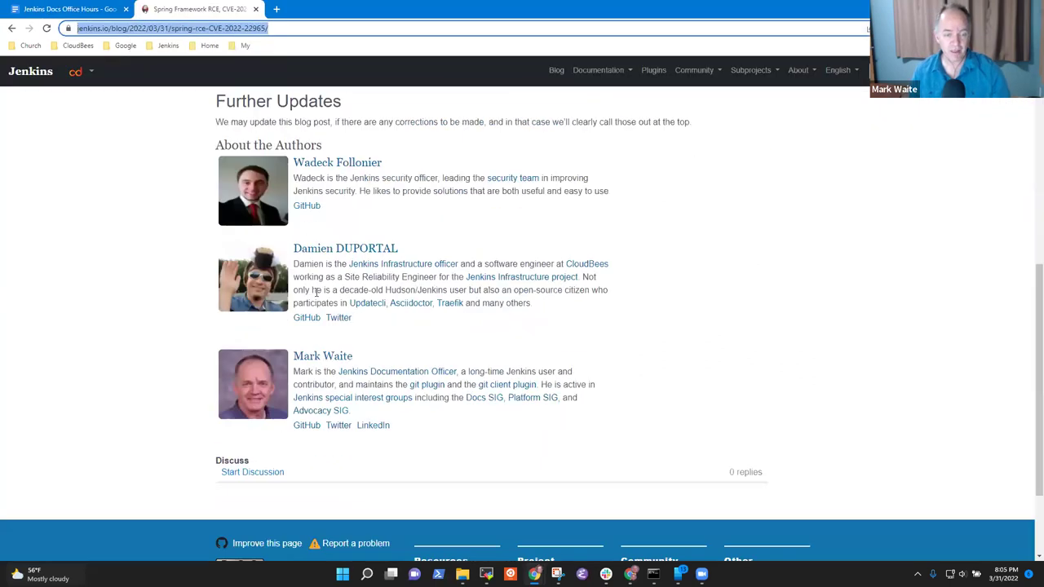
{"action": "scroll", "coordinate": [373, 371], "scroll_direction": "down", "scroll_amount": 1}
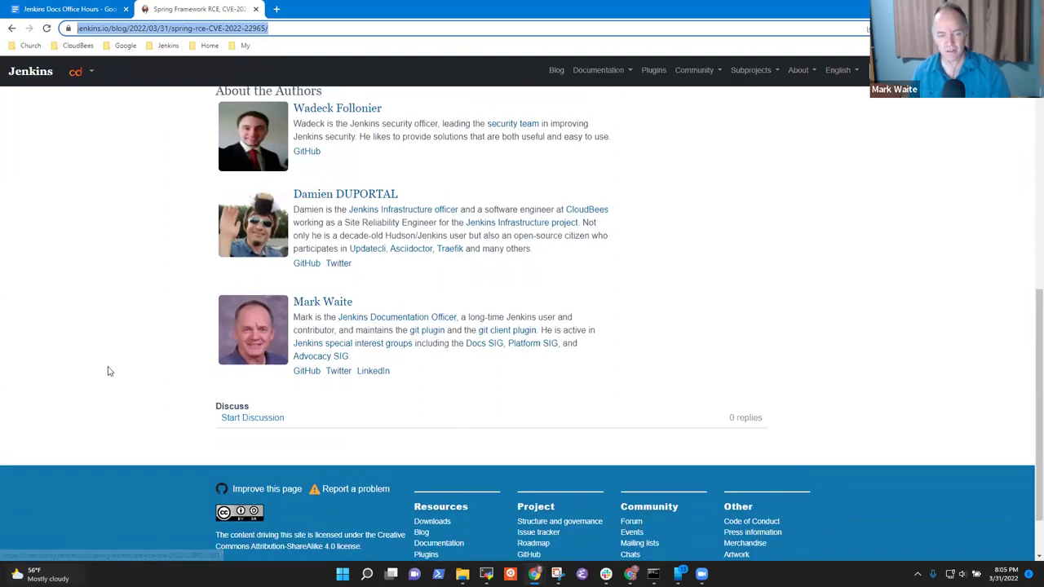
{"action": "left_click_drag", "start_coordinate": [302, 421], "coordinate": [223, 422]}
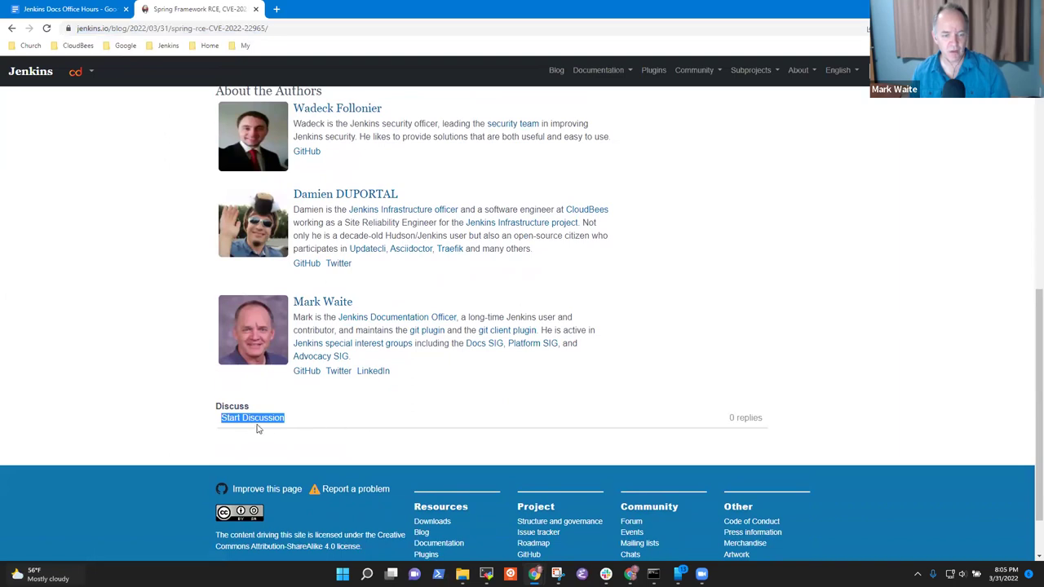
{"action": "left_click", "coordinate": [256, 421]}
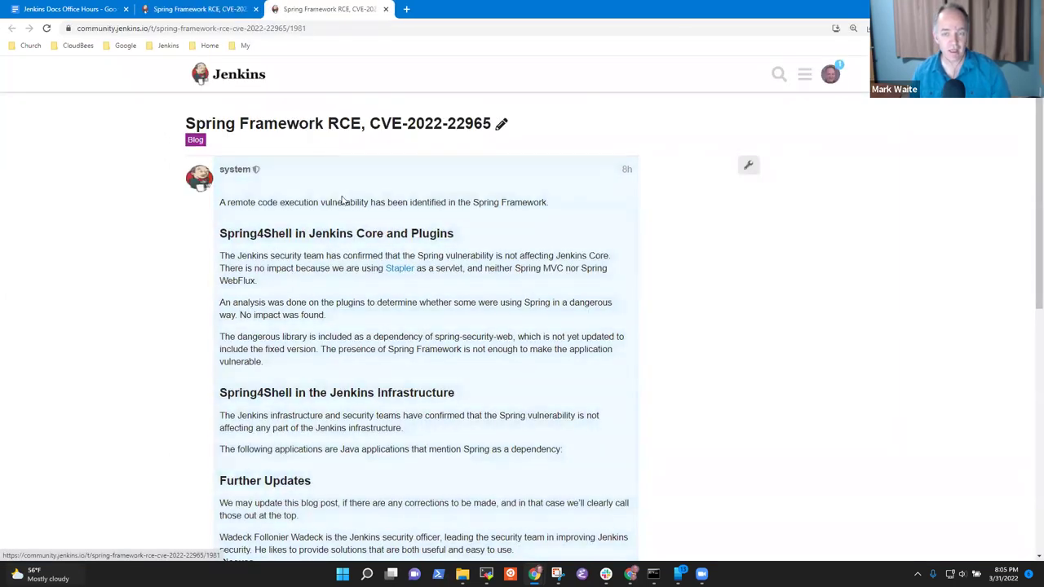
{"action": "scroll", "coordinate": [311, 323], "scroll_direction": "down", "scroll_amount": 5}
{"action": "scroll", "coordinate": [326, 323], "scroll_direction": "up", "scroll_amount": 5}
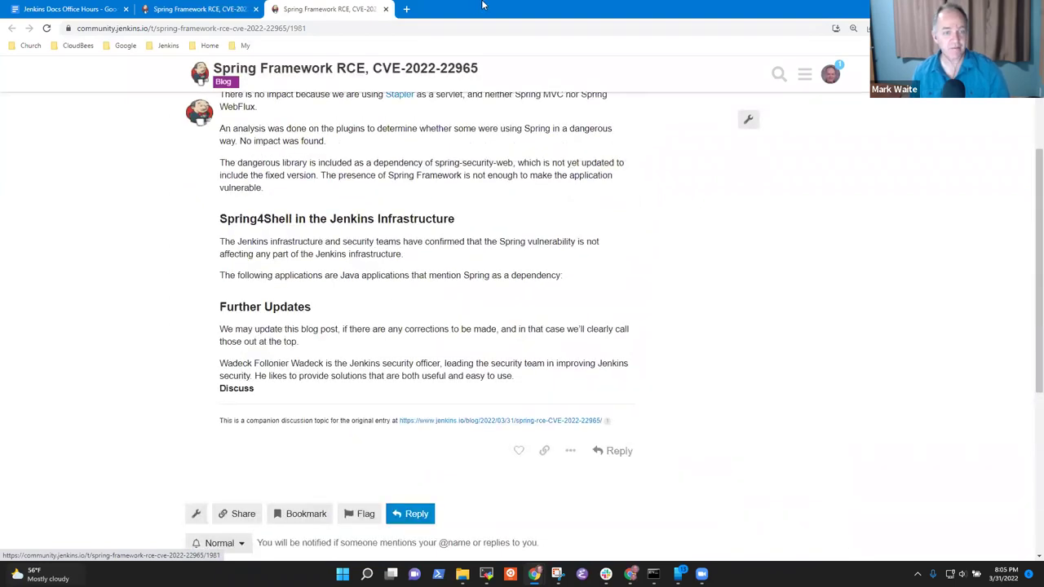
{"action": "left_click", "coordinate": [222, 9]}
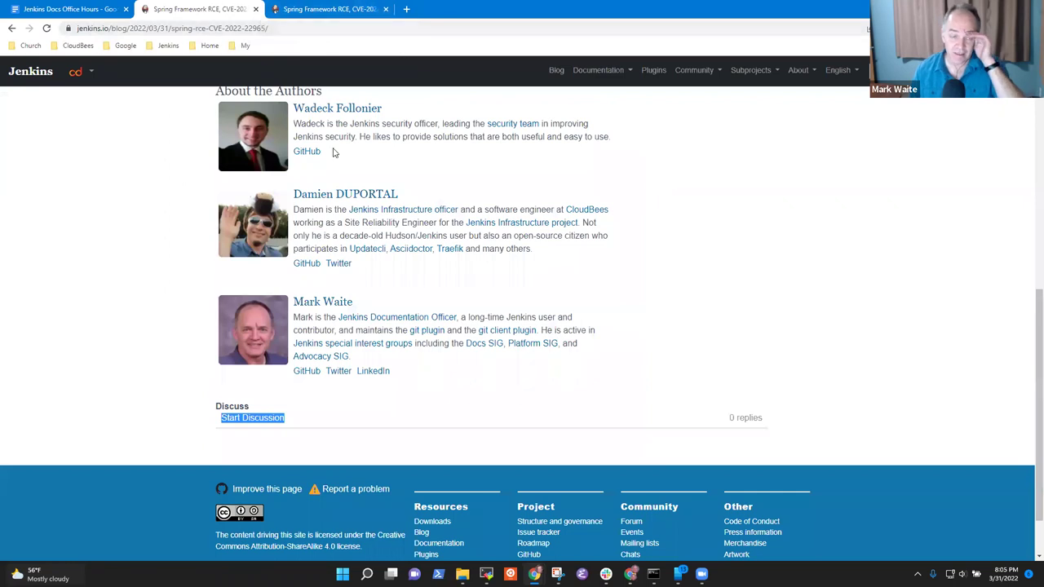
{"action": "left_click", "coordinate": [350, 6]}
{"action": "left_click", "coordinate": [385, 9]}
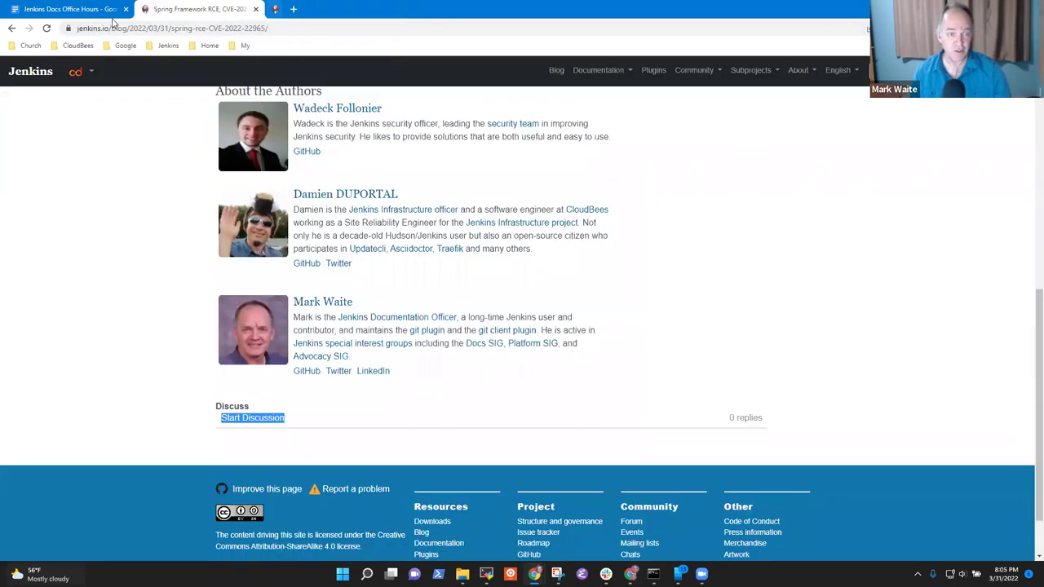
- Back in the meeting notes, start a sub-bullet under "Jenkins 2.332.2 changelog and upgrade guide" with the first attendee's first name
{"action": "left_click", "coordinate": [82, 9]}
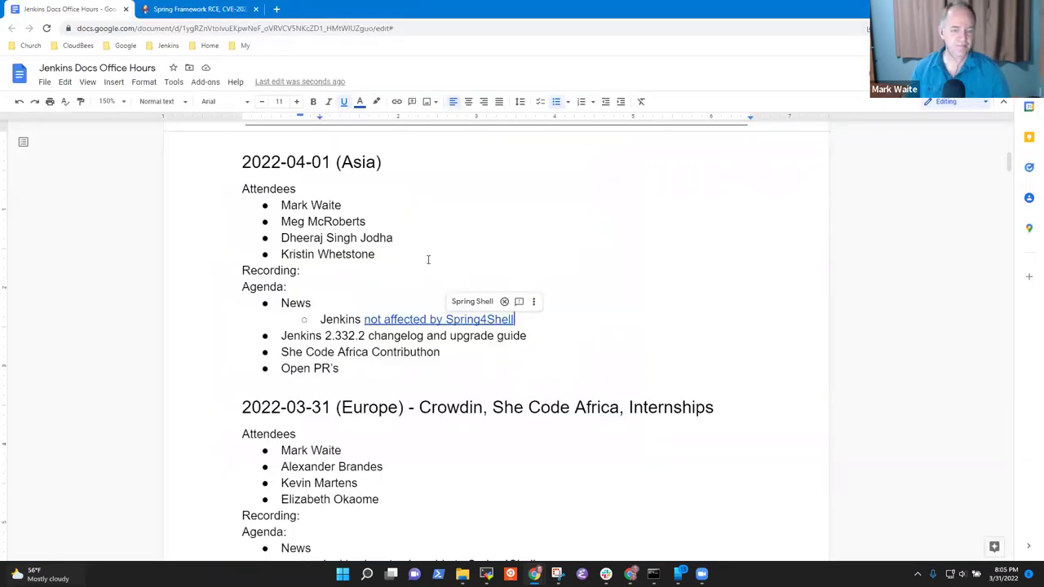
{"action": "key", "text": "Home"}
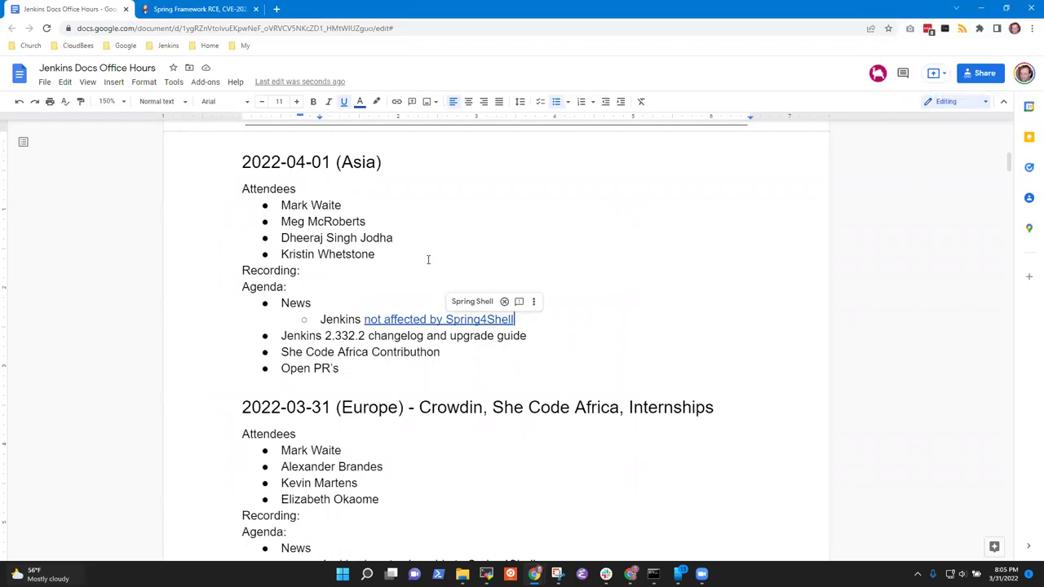
{"action": "key", "text": "shift+End"}
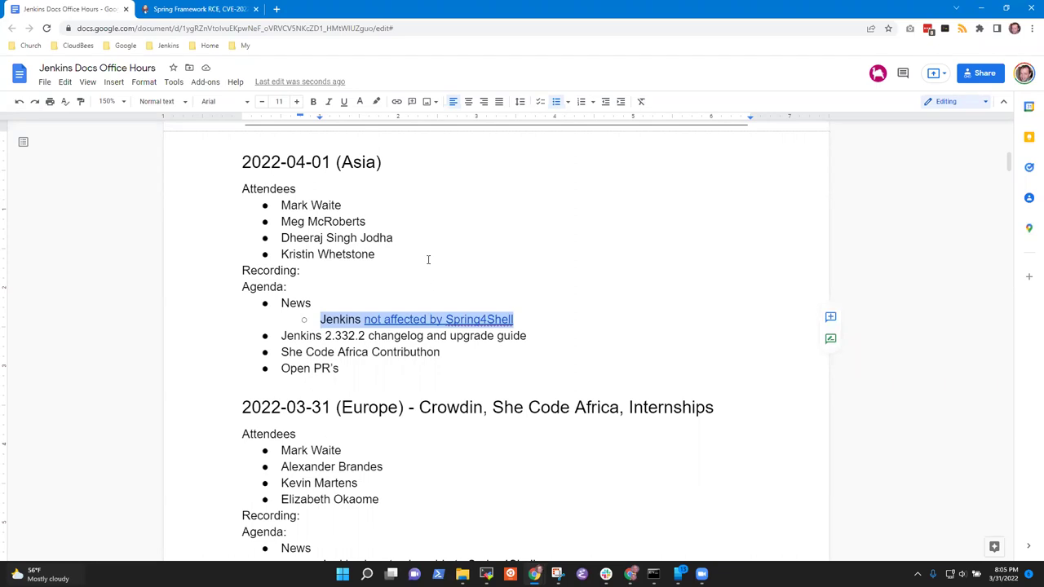
{"action": "key", "text": "Down"}
{"action": "key", "text": "End"}
{"action": "key", "text": "Return"}
{"action": "key", "text": "Tab"}
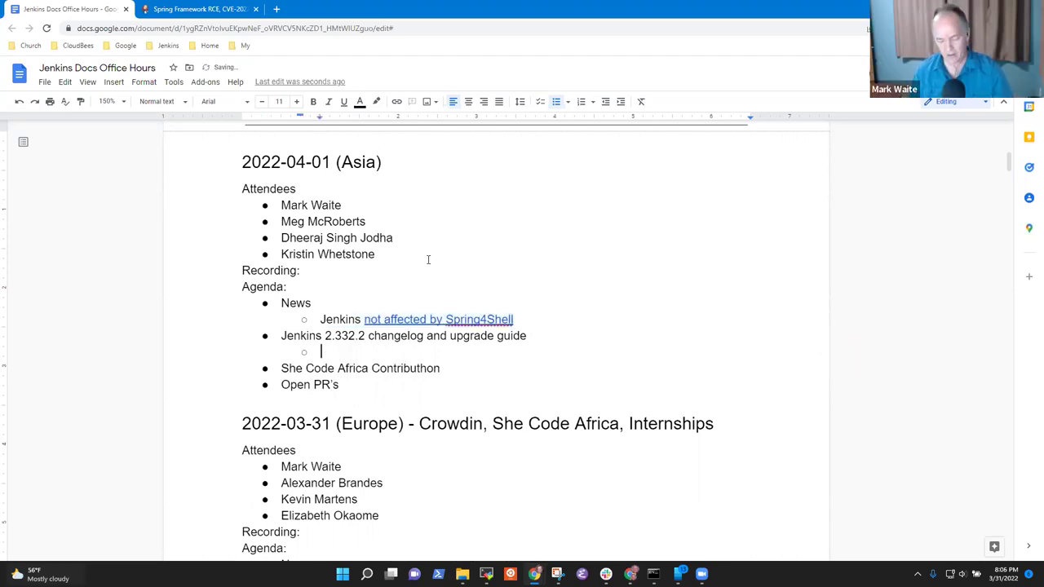
{"action": "type", "text": "Mark"}
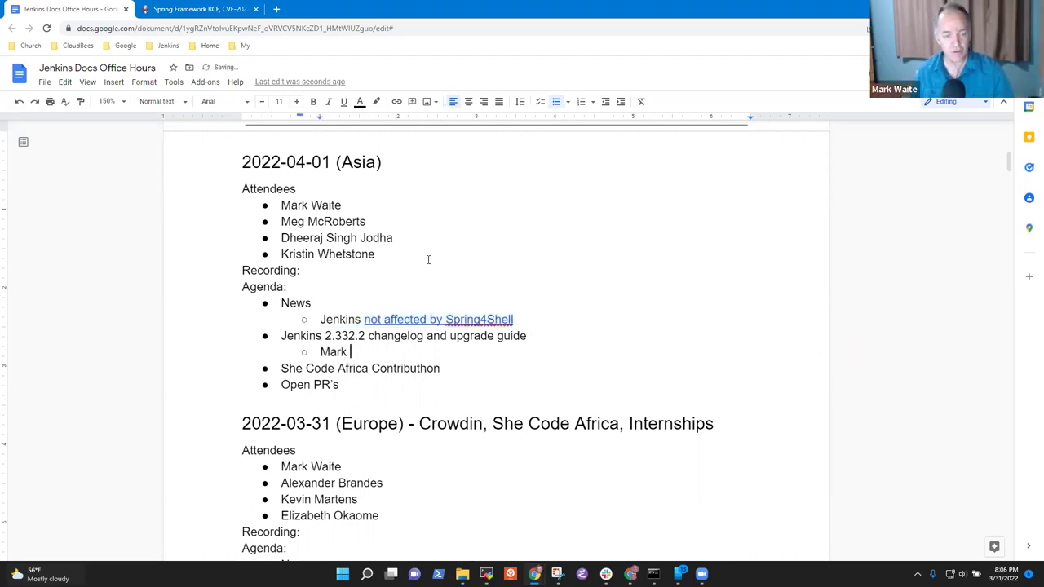
- Insert the sub-bullet "Next Wednesday is the release of 2.332.2" directly above the sub-bullet holding the first name
{"action": "key", "text": "Up"}
{"action": "key", "text": "Left"}
{"action": "key", "text": "Left"}
{"action": "key", "text": "Left"}
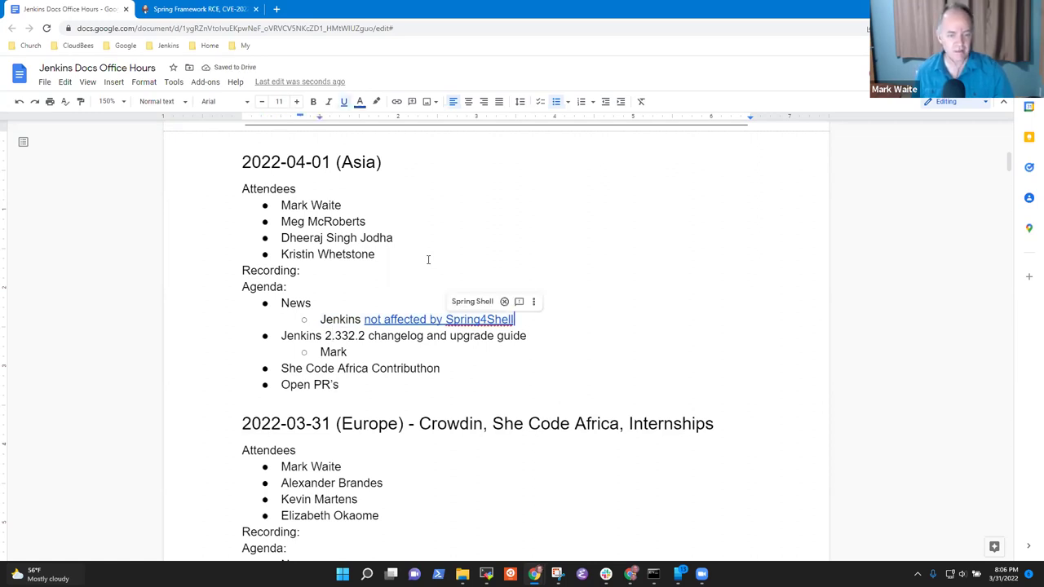
{"action": "key", "text": "Down"}
{"action": "key", "text": "Home"}
{"action": "key", "text": "Return"}
{"action": "key", "text": "Up"}
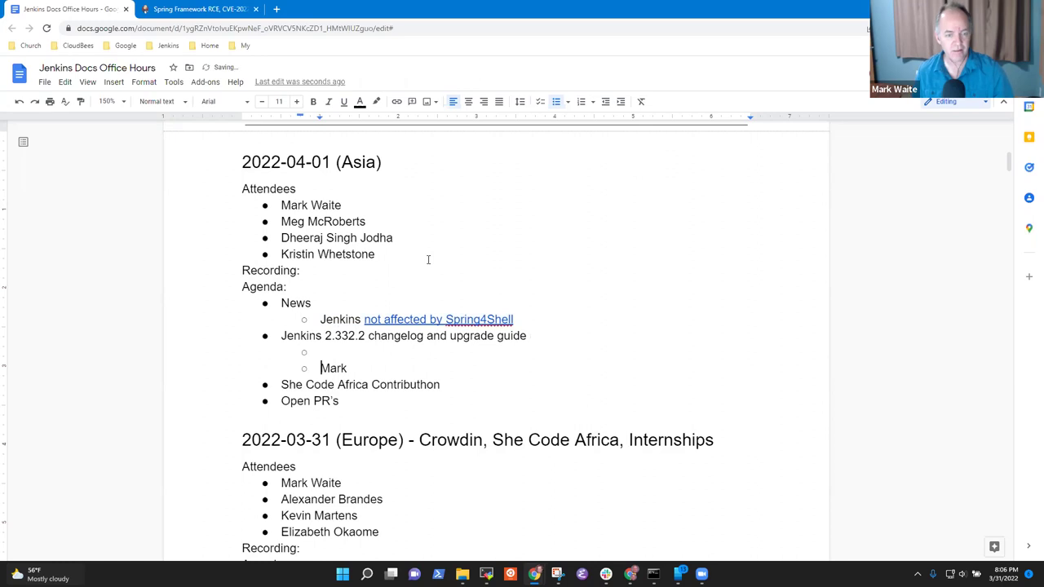
{"action": "type", "text": "Next"}
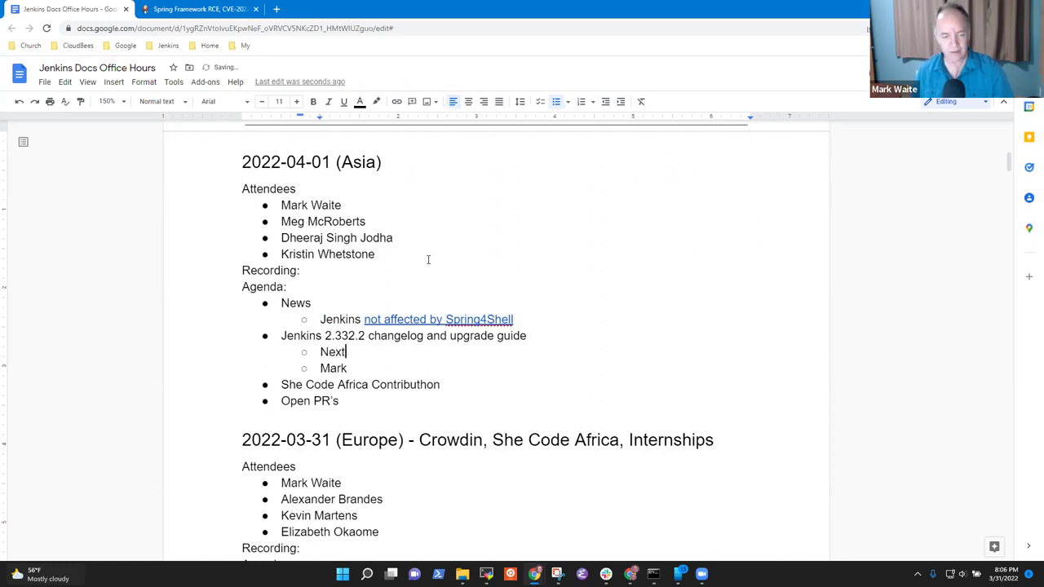
{"action": "type", "text": " Wednesday is the release of 2.332.2"}
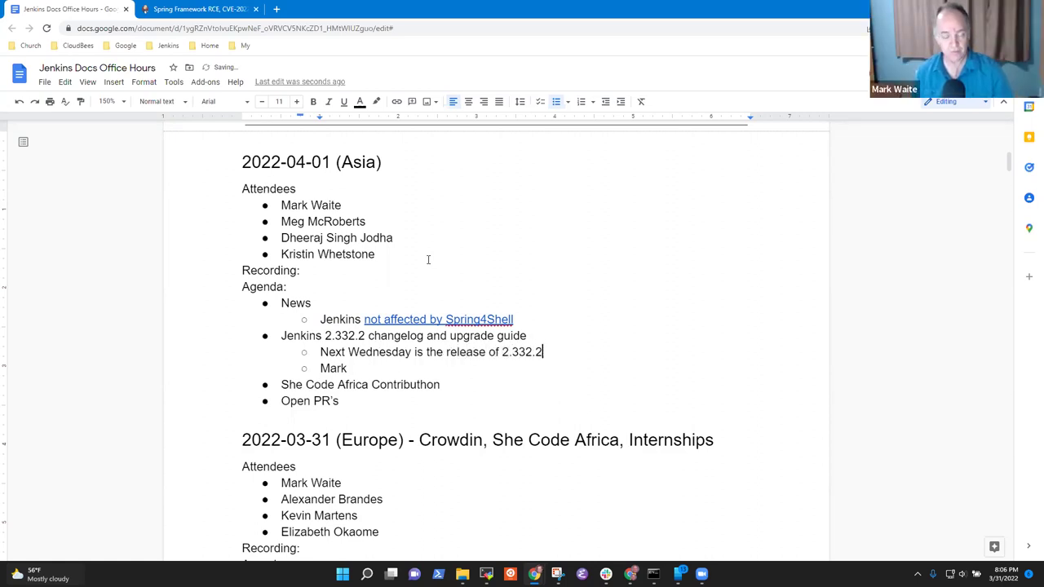
- Open the jenkinsci/jenkins GitHub repository in a new browser tab and list its closed pull requests
{"action": "left_click", "coordinate": [275, 9]}
{"action": "left_click", "coordinate": [170, 45]}
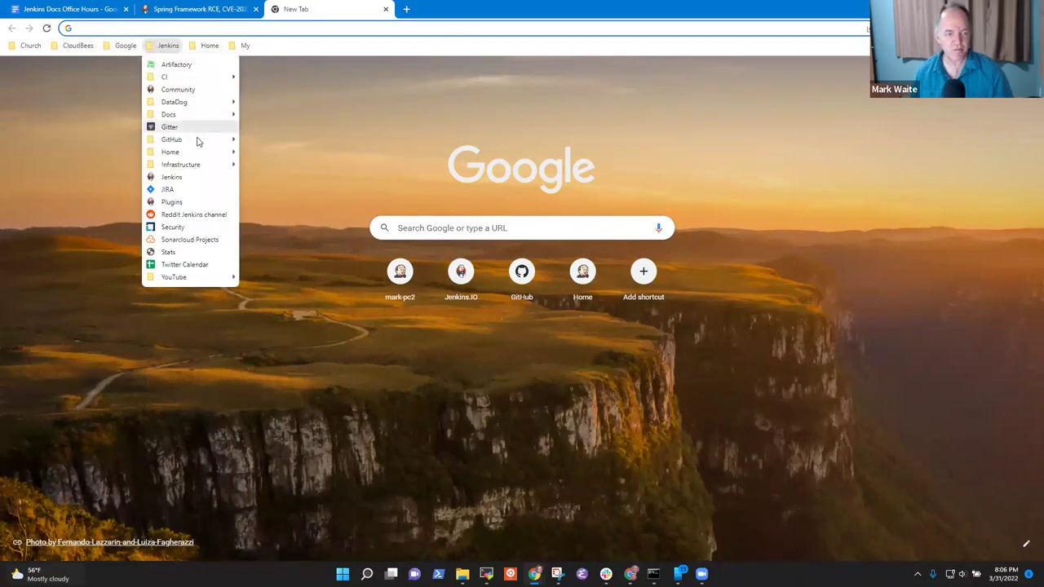
{"action": "mouse_move", "coordinate": [198, 139]}
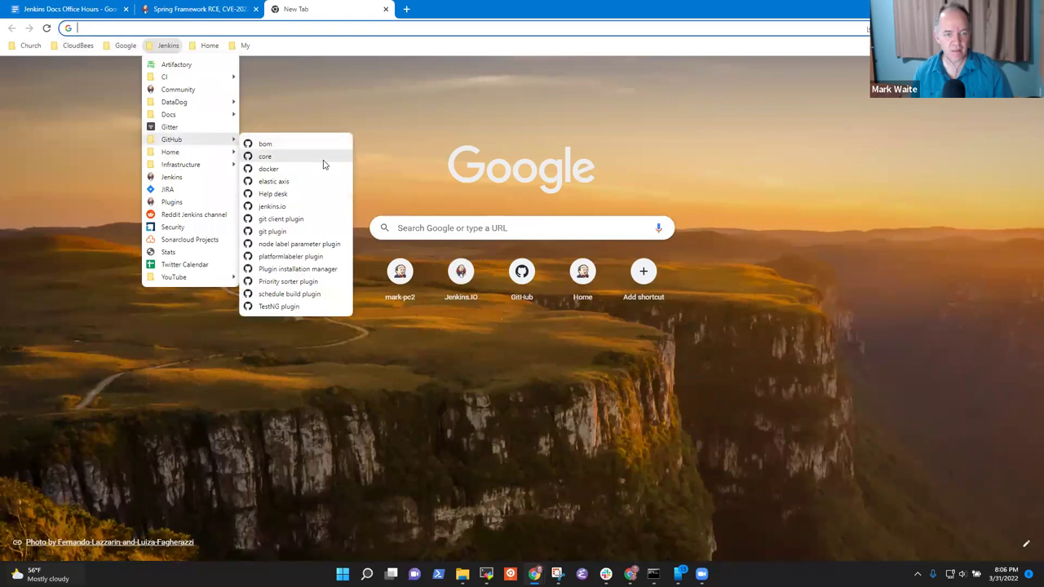
{"action": "left_click", "coordinate": [277, 157]}
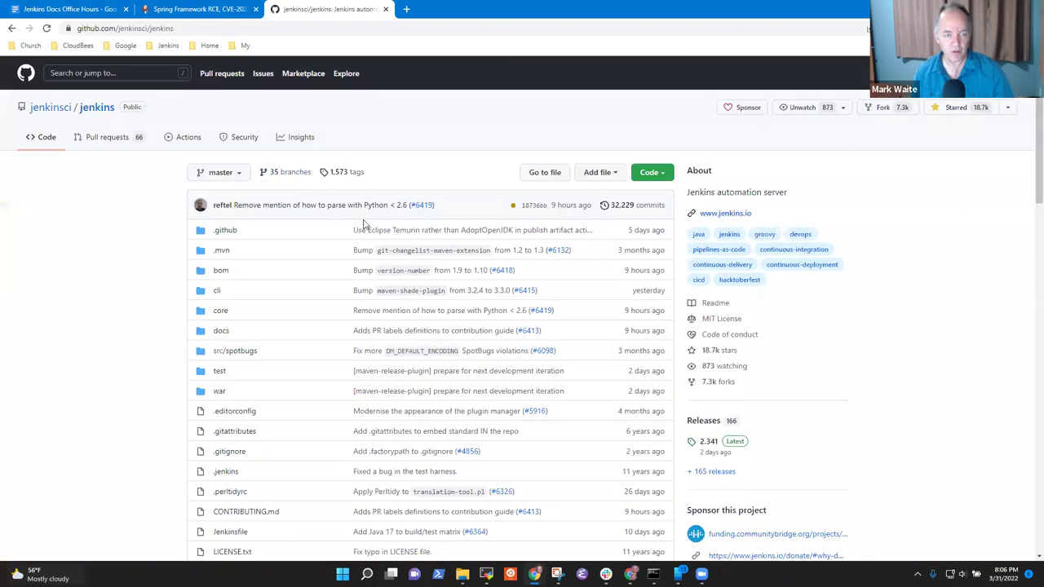
{"action": "left_click", "coordinate": [106, 137]}
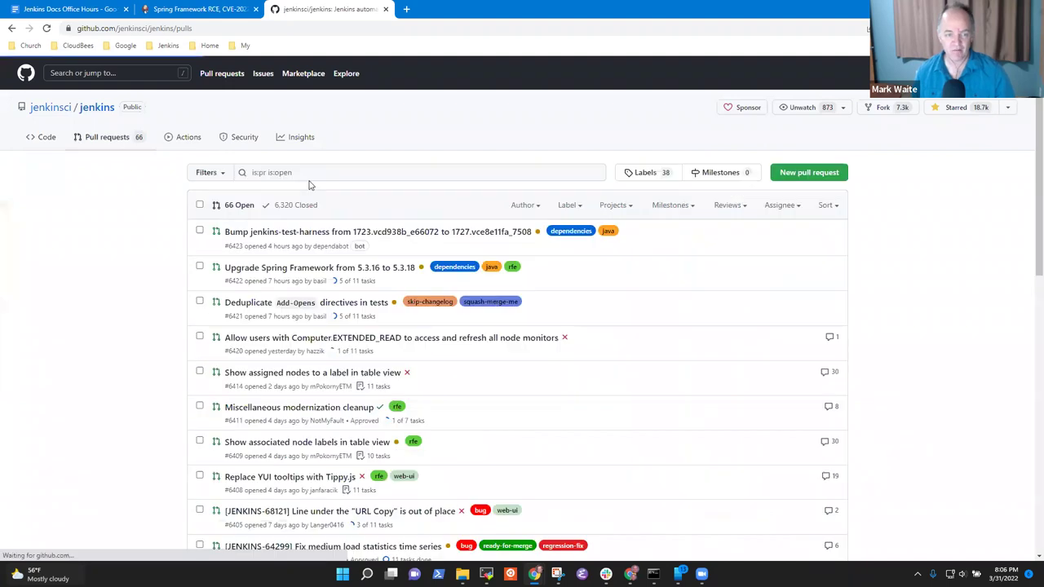
{"action": "left_click", "coordinate": [304, 206]}
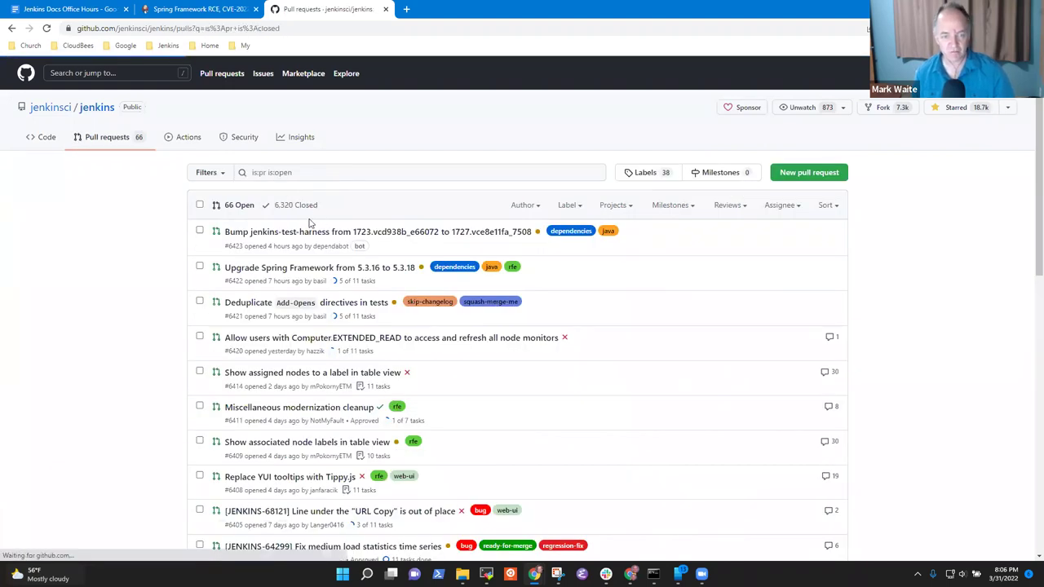
- Search the closed pull requests for 2.332.2, open "Backporting for LTS 2.332.2" and review its list of fixed issues
{"action": "left_click", "coordinate": [317, 175]}
{"action": "type", "text": "2.332.2"}
{"action": "key", "text": "Return"}
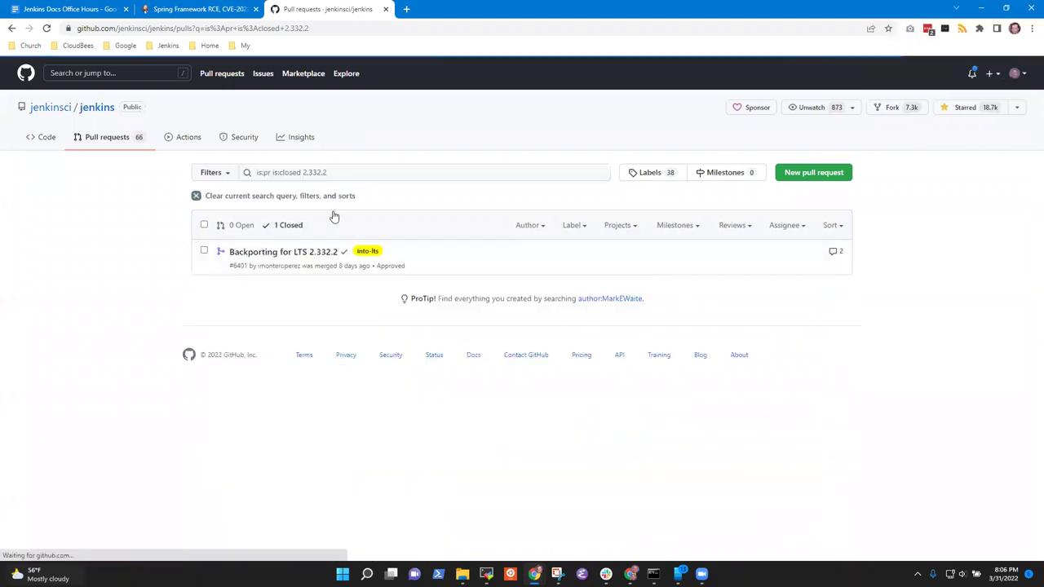
{"action": "left_click", "coordinate": [309, 252]}
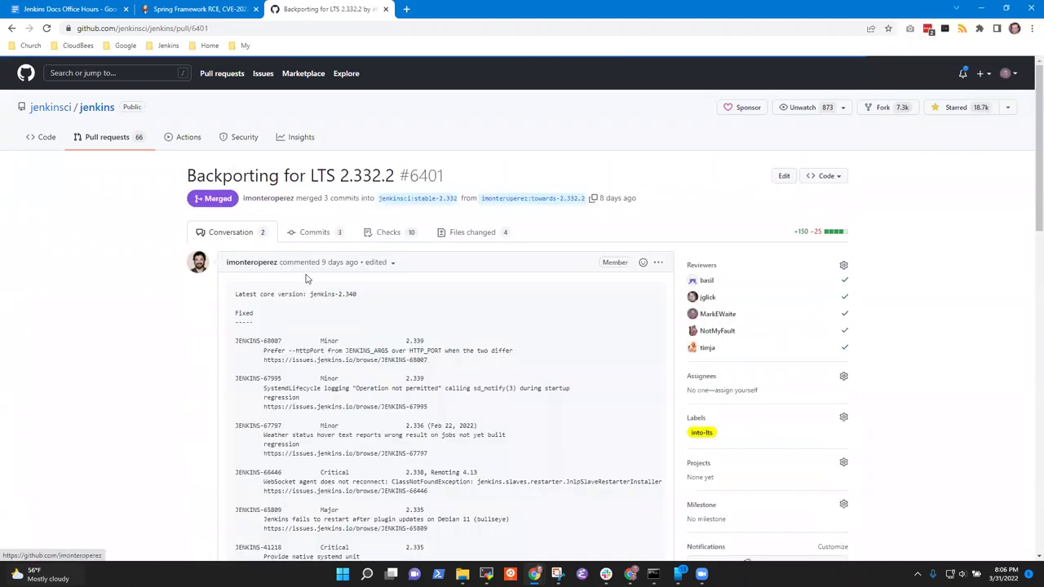
{"action": "scroll", "coordinate": [295, 280], "scroll_direction": "down", "scroll_amount": 3}
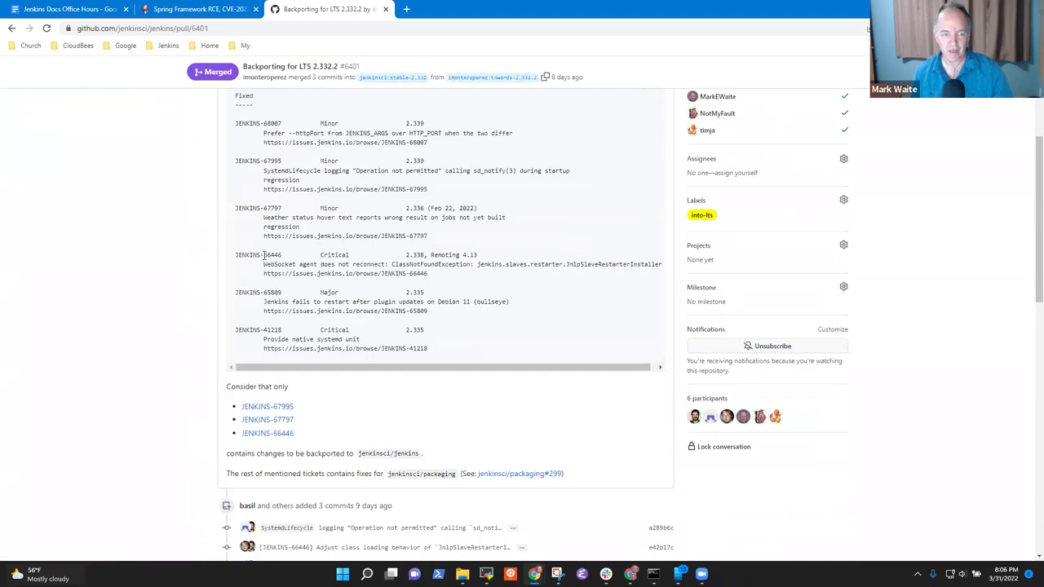
{"action": "left_click_drag", "start_coordinate": [235, 254], "coordinate": [282, 255]}
{"action": "left_click", "coordinate": [281, 273]}
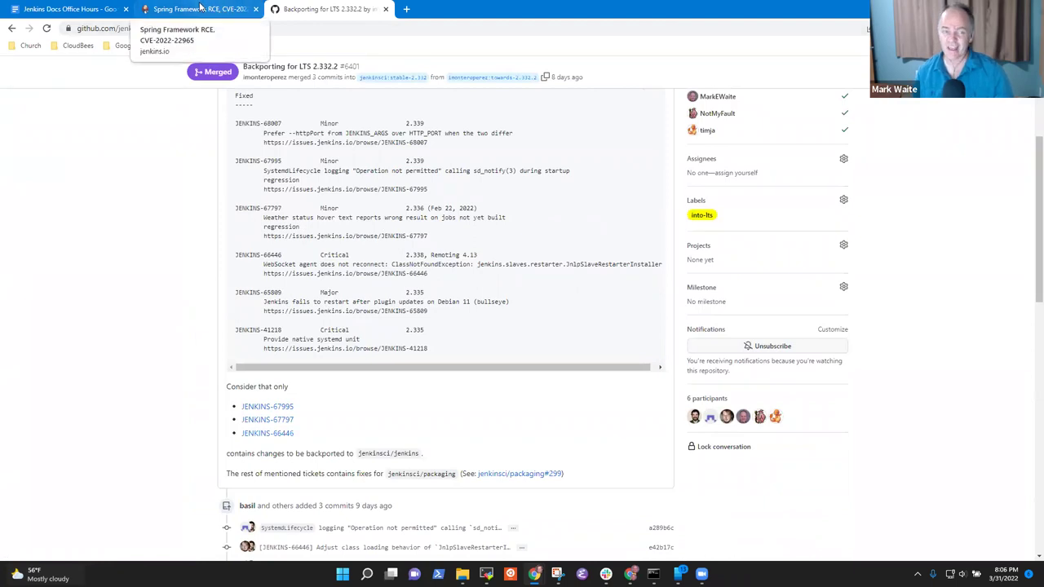
- In the meeting notes, complete the sub-bullet after the first name with "started the work with", the colleague's full name and "as a pair"
{"action": "left_click", "coordinate": [72, 12]}
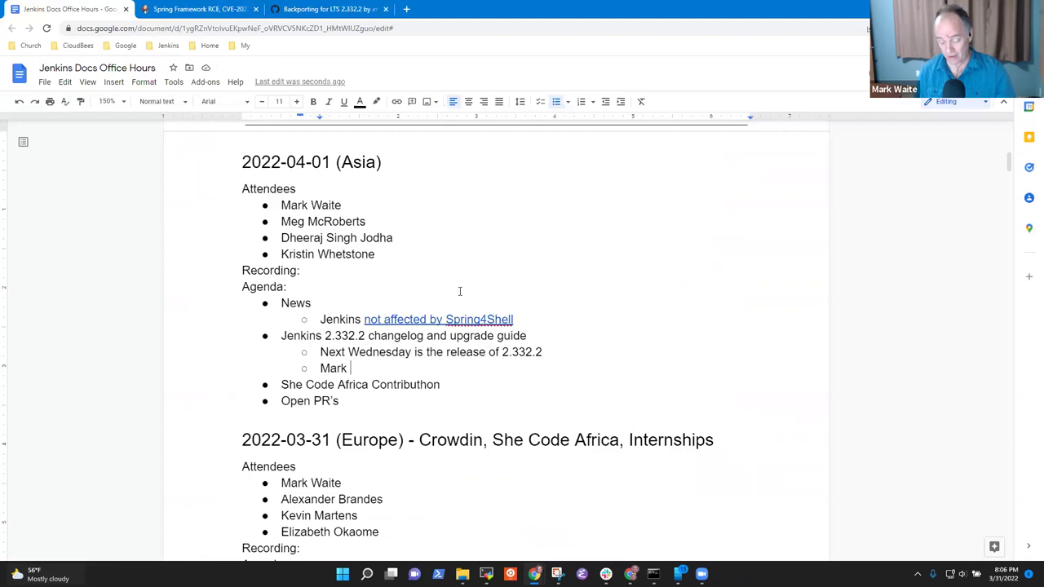
{"action": "type", "text": "started teh wor"}
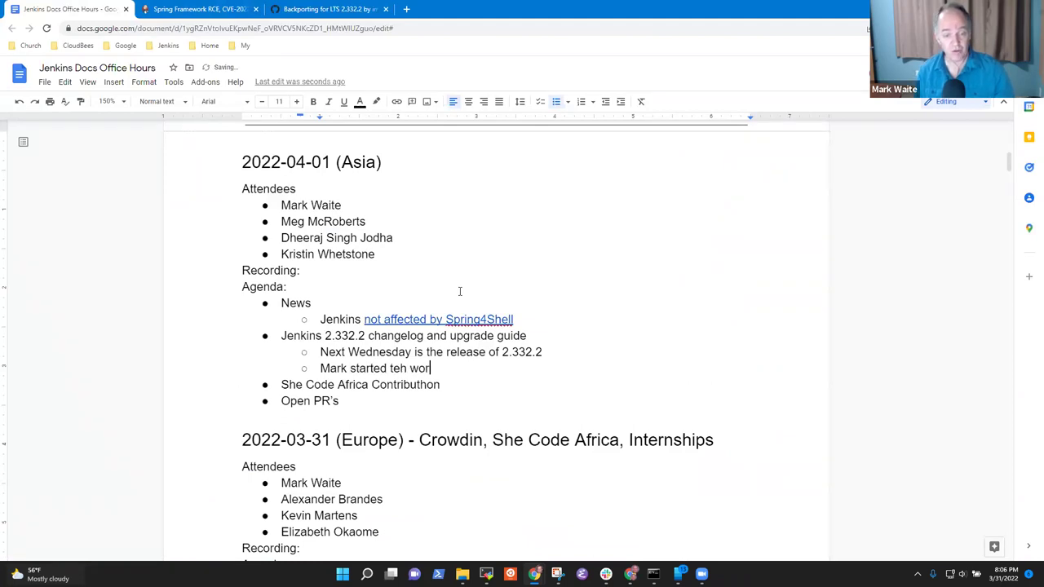
{"action": "key", "text": "BackSpace"}
{"action": "key", "text": "BackSpace"}
{"action": "key", "text": "BackSpace"}
{"action": "key", "text": "BackSpace"}
{"action": "key", "text": "BackSpace"}
{"action": "key", "text": "BackSpace"}
{"action": "key", "text": "BackSpace"}
{"action": "type", "text": "the work wi"}
{"action": "key", "text": "BackSpace"}
{"action": "type", "text": "ork with Kevin "}
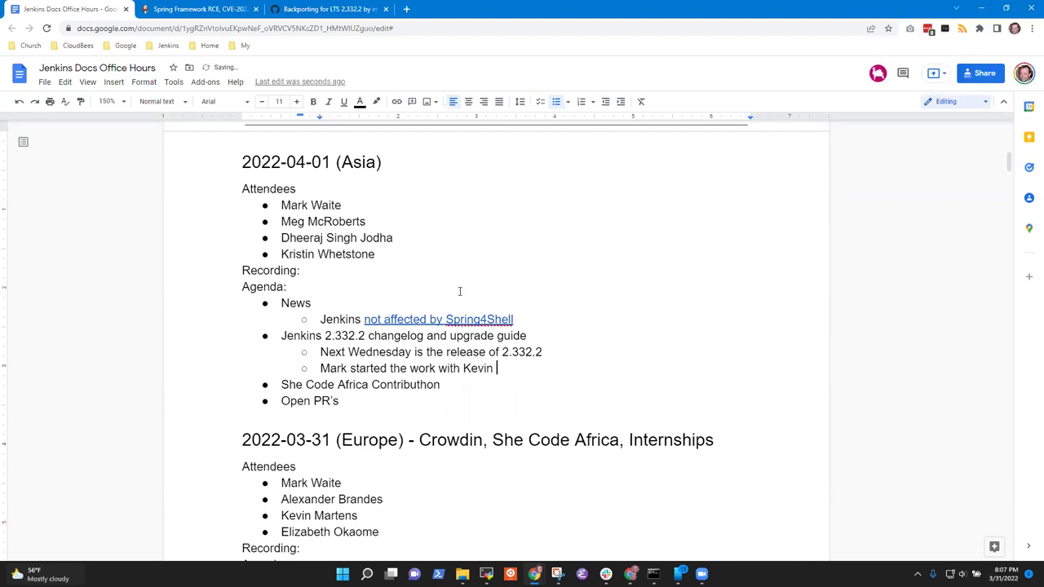
{"action": "type", "text": "Martens as a pair"}
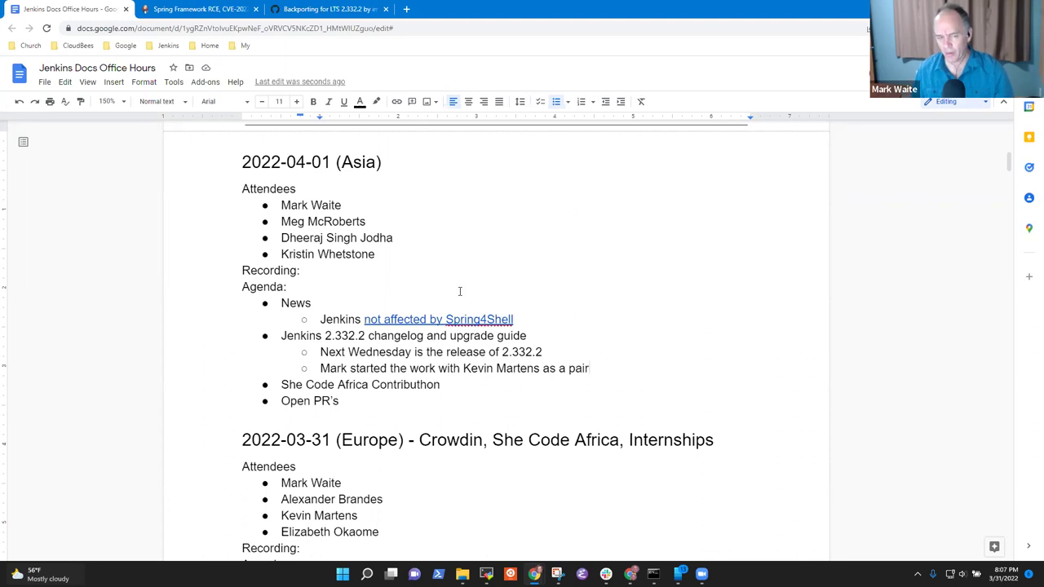
- Add the sub-bullet "Will ask for reviews within the next 24 hours" at the end of the 2.332.2 changelog item
{"action": "key", "text": "Return"}
{"action": "type", "text": "Will ask for re"}
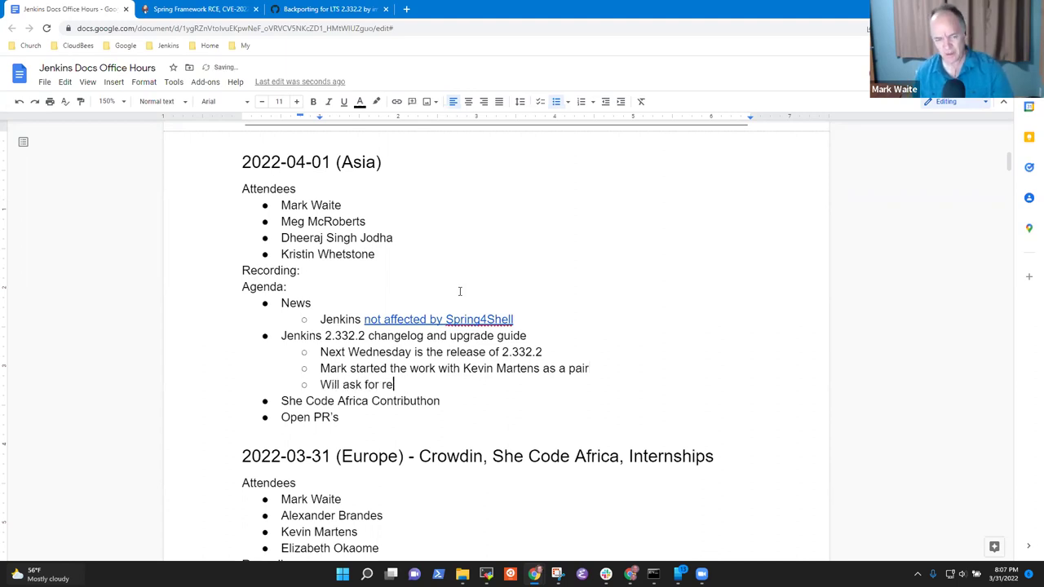
{"action": "type", "text": "views"}
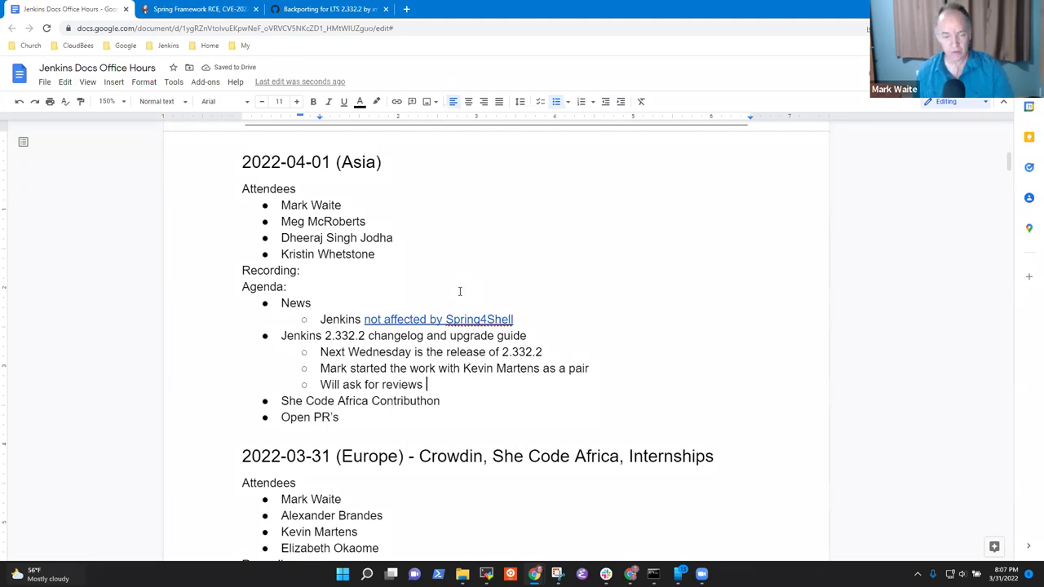
{"action": "key", "text": "BackSpace"}
{"action": "type", "text": "within the nexty"}
{"action": "key", "text": "BackSpace"}
{"action": "type", "text": "24 hours"}
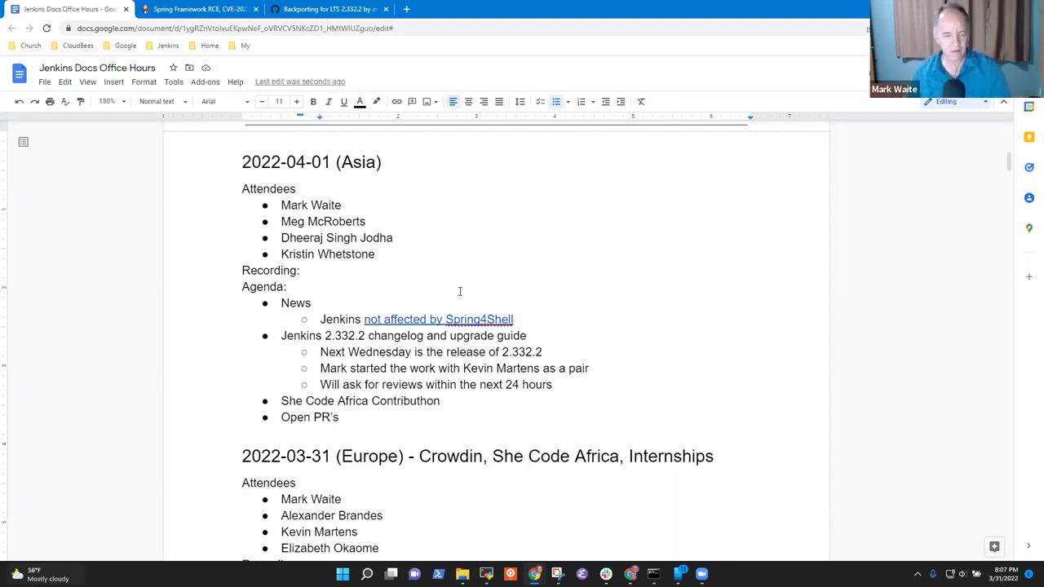
{"action": "key", "text": "Delete"}
{"action": "key", "text": "ctrl+z"}
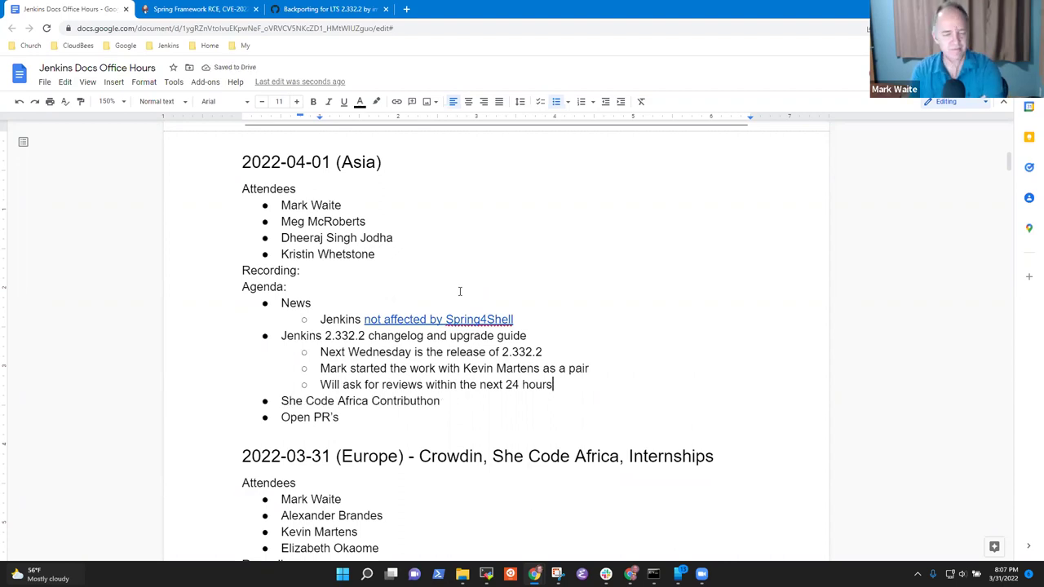
- Add another sub-bullet reading "No content" below the one about asking for reviews
{"action": "key", "text": "Return"}
{"action": "type", "text": "N"}
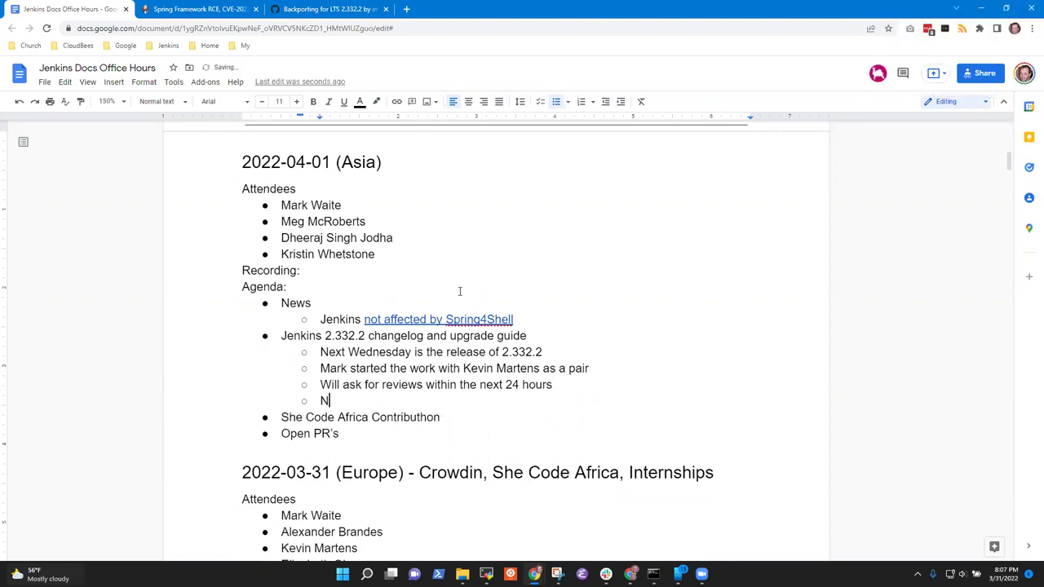
{"action": "type", "text": "o content"}
- Add a nested bullet under the reviews line with the first attendee's first name followed by "will merge the changelog by Monday"
{"action": "key", "text": "Up"}
{"action": "key", "text": "End"}
{"action": "key", "text": "Return"}
{"action": "key", "text": "Tab"}
{"action": "type", "text": "Merge"}
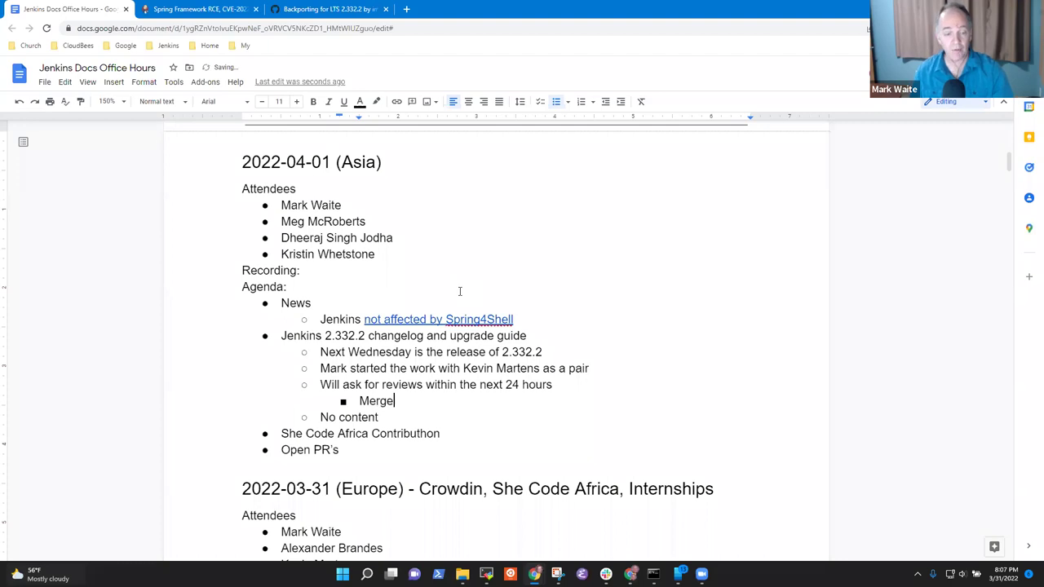
{"action": "type", "text": " the"}
{"action": "key", "text": "ctrl+BackSpace"}
{"action": "key", "text": "ctrl+BackSpace"}
{"action": "type", "text": "M"}
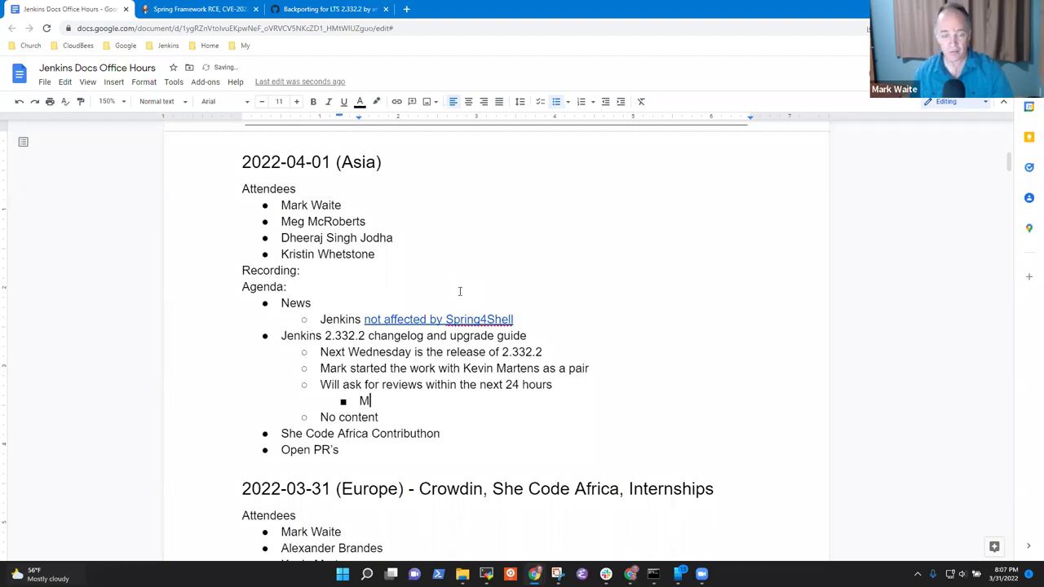
{"action": "type", "text": "ark will me"}
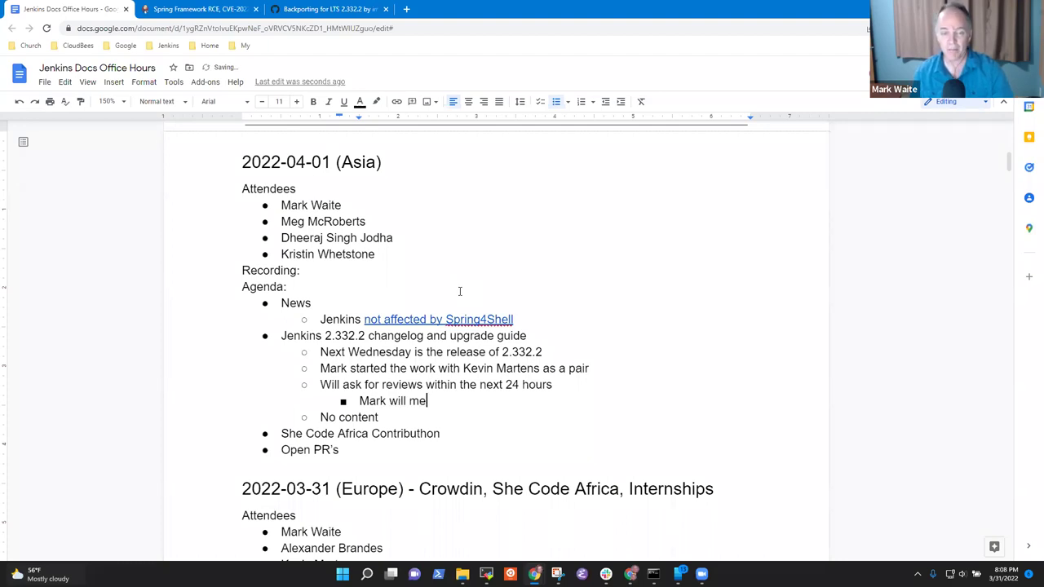
{"action": "type", "text": "rge the change"}
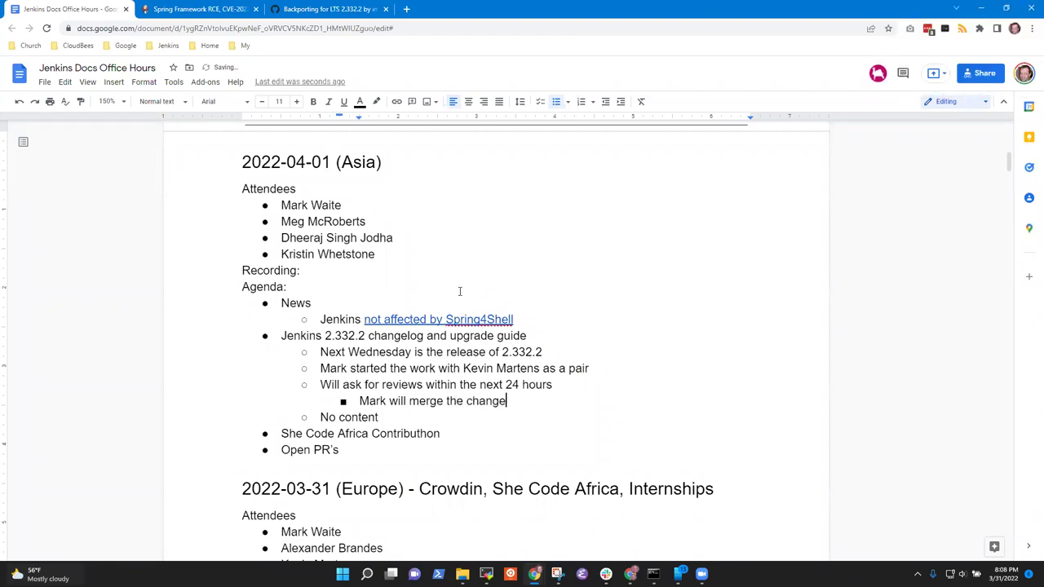
{"action": "type", "text": "log by Monday"}
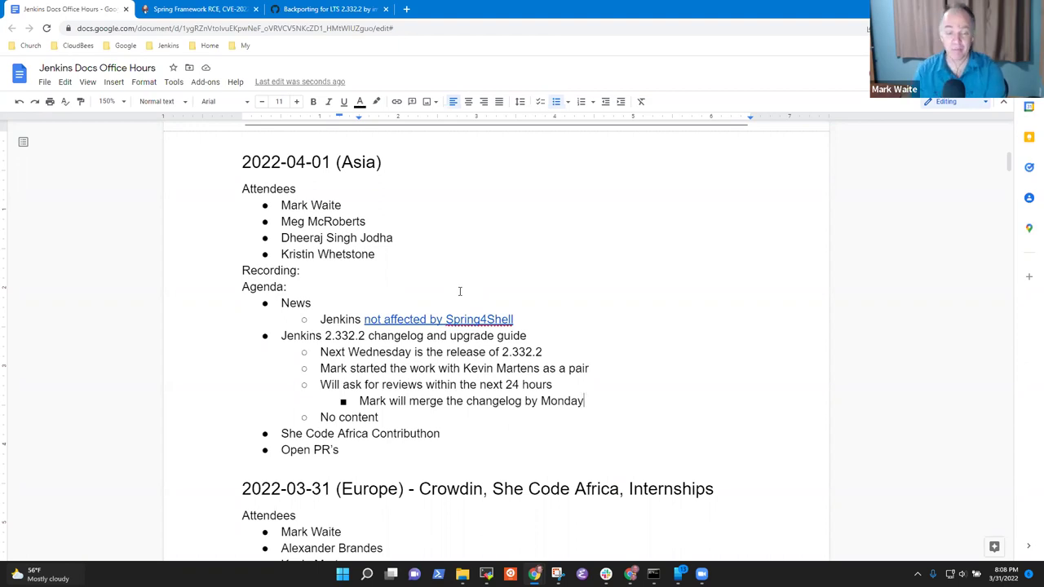
{"action": "key", "text": "Home"}
{"action": "key", "text": "shift+End"}
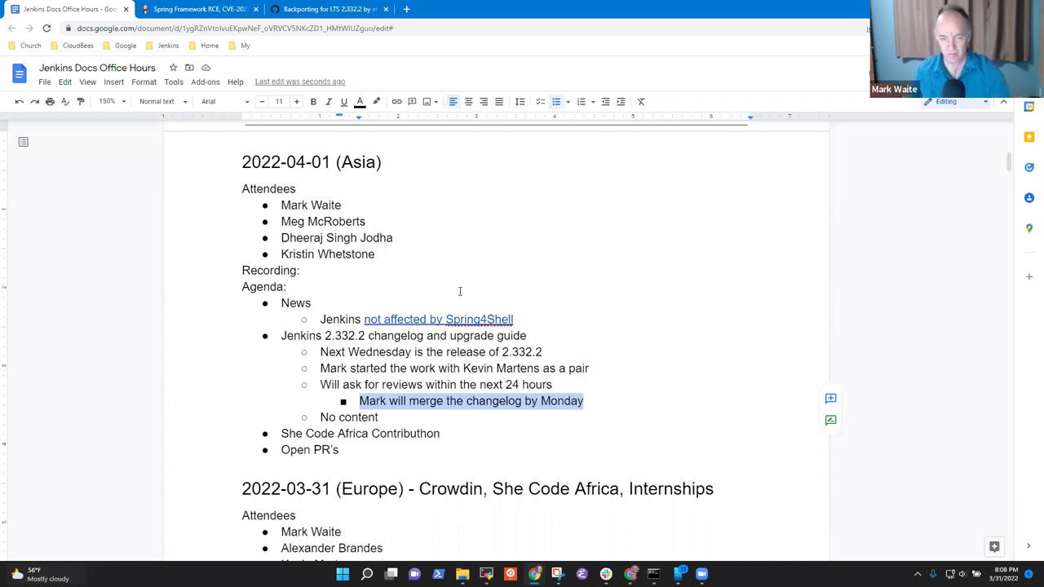
{"action": "key", "text": "Up"}
{"action": "key", "text": "Down"}
{"action": "key", "text": "End"}
{"action": "key", "text": "ctrl+Left"}
{"action": "key", "text": "ctrl+Left"}
{"action": "key", "text": "Home"}
{"action": "key", "text": "shift+End"}
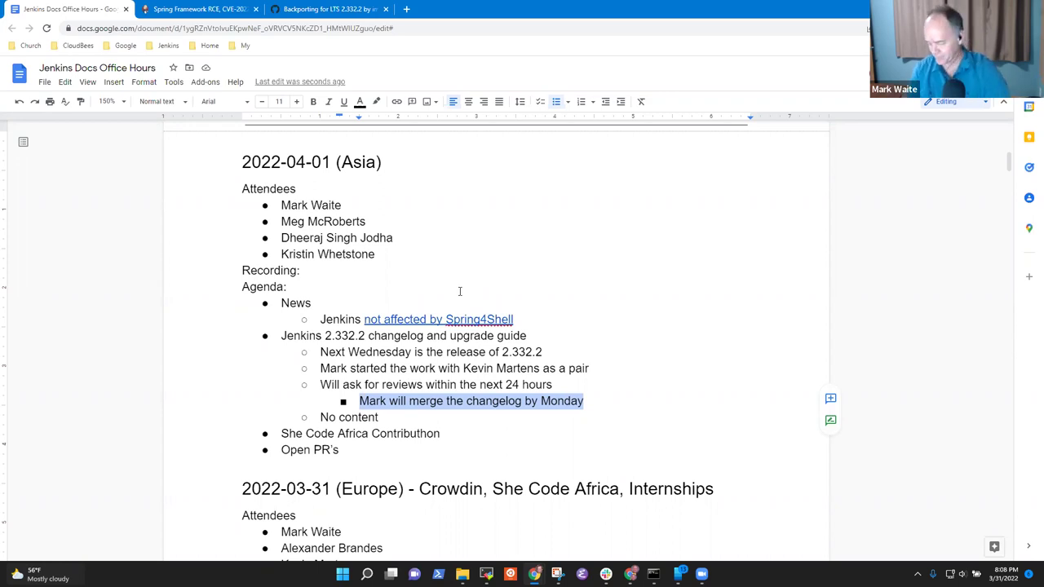
{"action": "key", "text": "Right"}
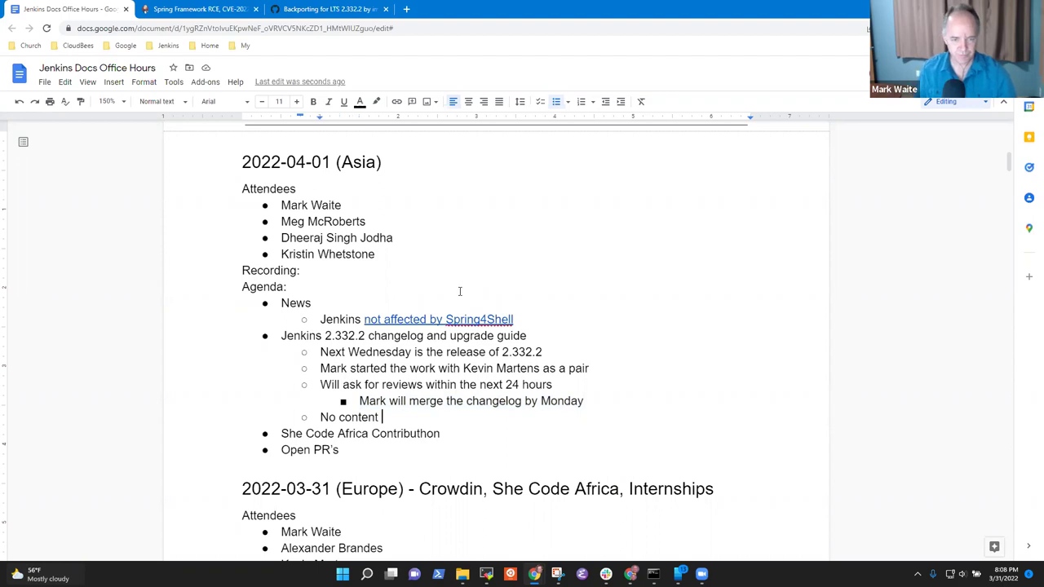
- Complete the "No content" sub-bullet under the 2.332.2 changelog item so it reads "No content in the upgrade guide"
{"action": "type", "text": "in the up"}
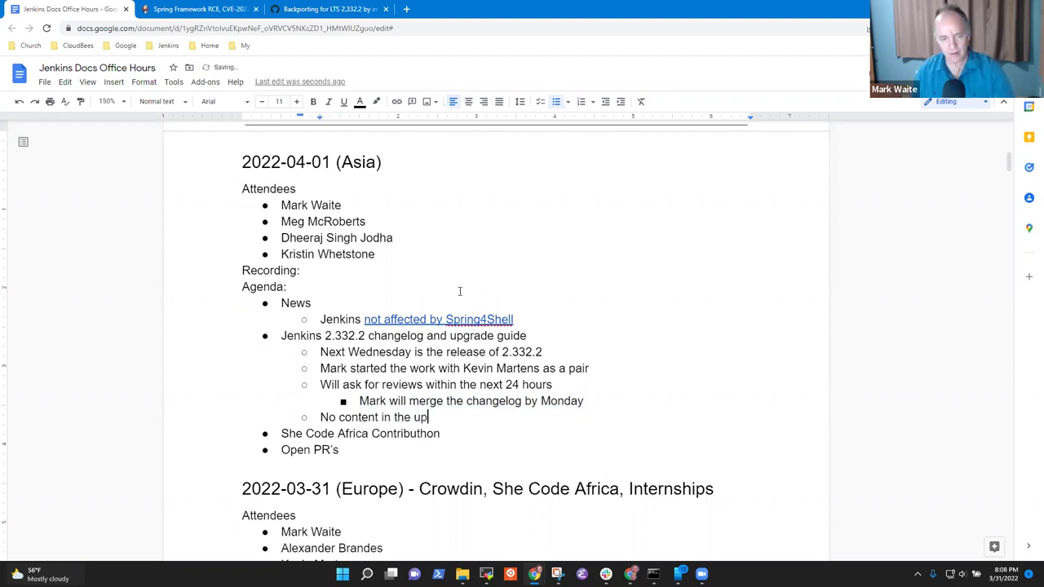
{"action": "type", "text": "grade guide"}
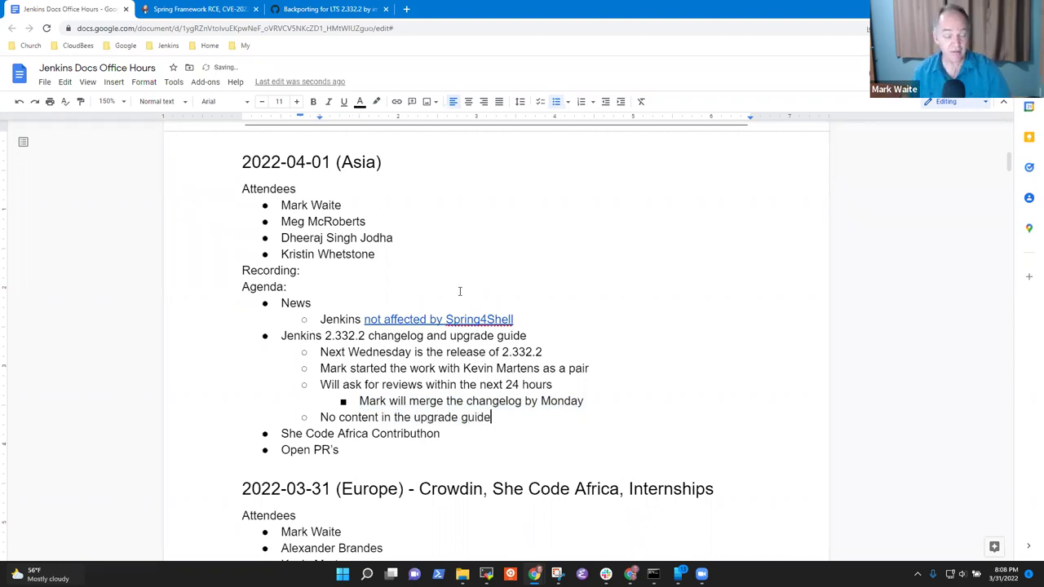
{"action": "key", "text": "Up"}
{"action": "key", "text": "Up"}
{"action": "key", "text": "Up"}
{"action": "key", "text": "Up"}
{"action": "key", "text": "Up"}
{"action": "key", "text": "Home"}
{"action": "key", "text": "shift+End"}
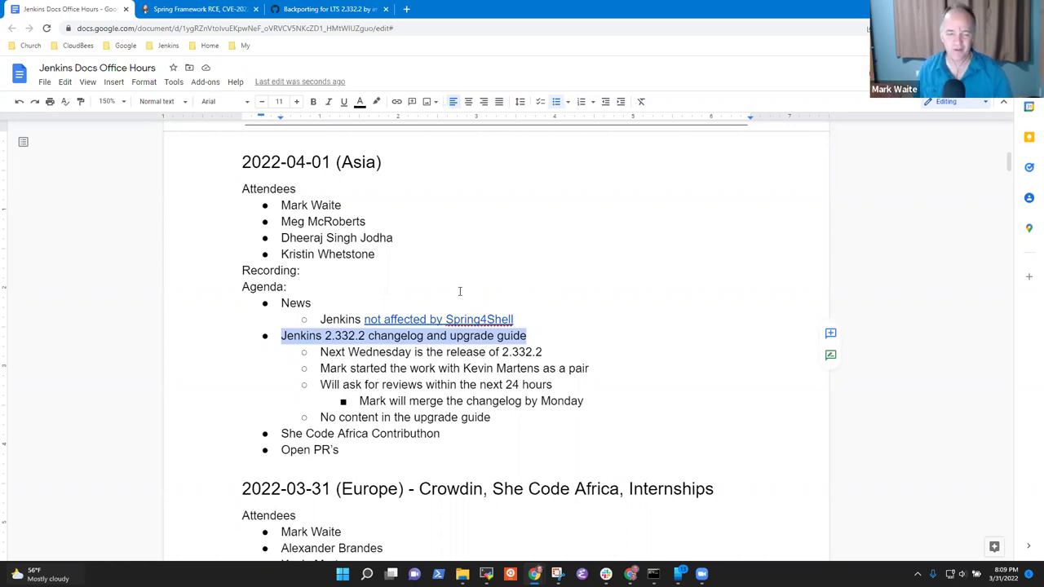
{"action": "key", "text": "Down"}
{"action": "key", "text": "Down"}
{"action": "key", "text": "Down"}
{"action": "key", "text": "Down"}
{"action": "key", "text": "Down"}
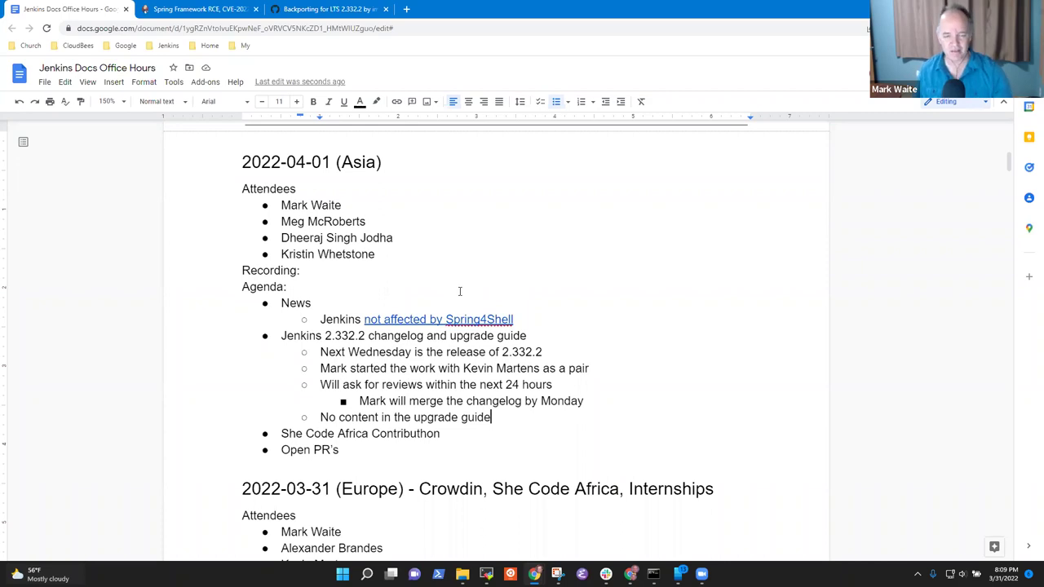
{"action": "key", "text": "Down"}
{"action": "key", "text": "Home"}
{"action": "key", "text": "shift+End"}
{"action": "key", "text": "End"}
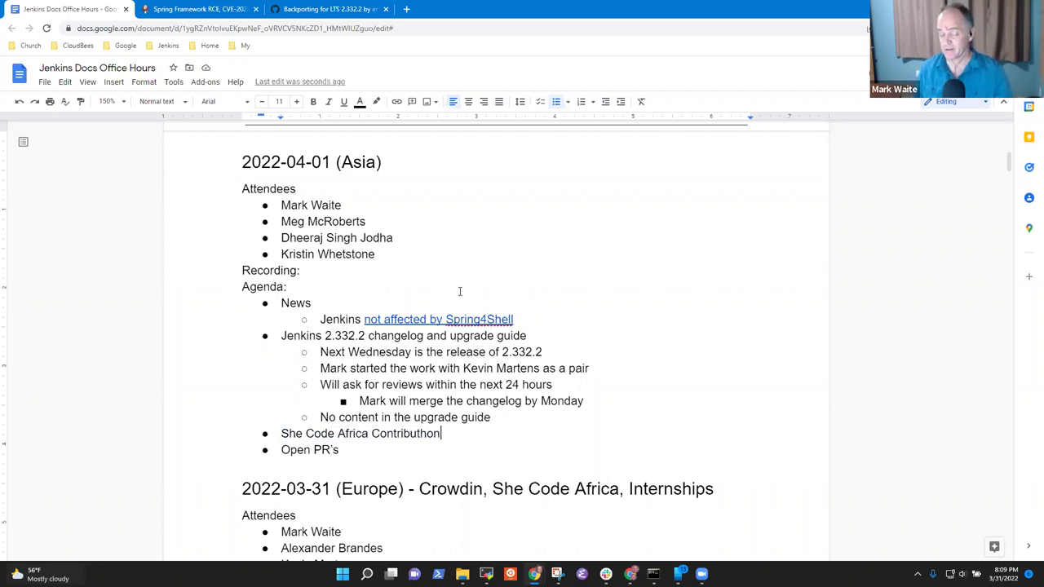
{"action": "key", "text": "Home"}
{"action": "key", "text": "shift+End"}
{"action": "key", "text": "Up"}
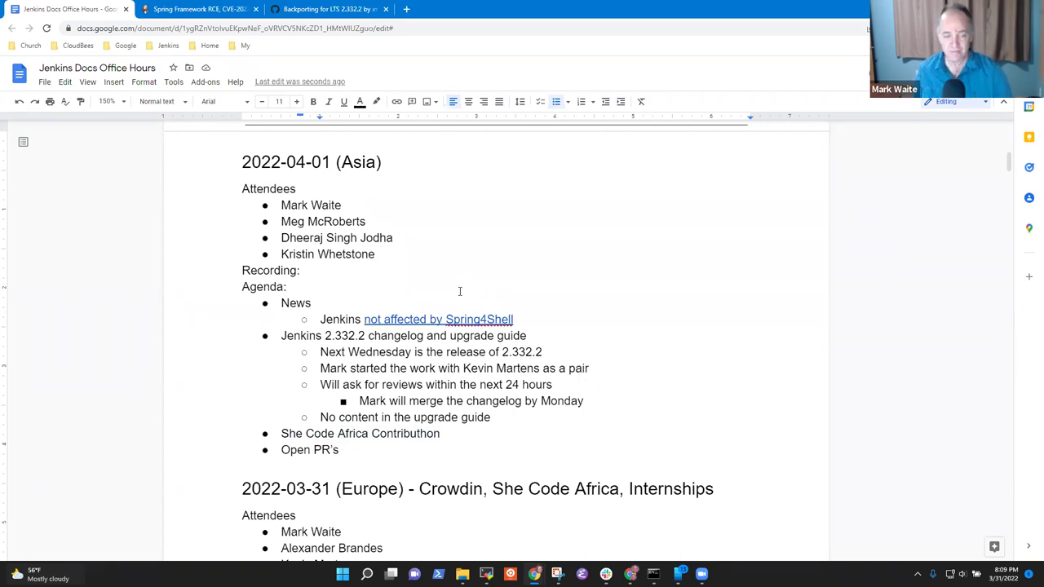
- Under She Code Africa Contributhon, add sub-bullets "Starting soon" and "Announced in social media recently, not yet seen an announcement to us"
{"action": "key", "text": "ctrl+Down"}
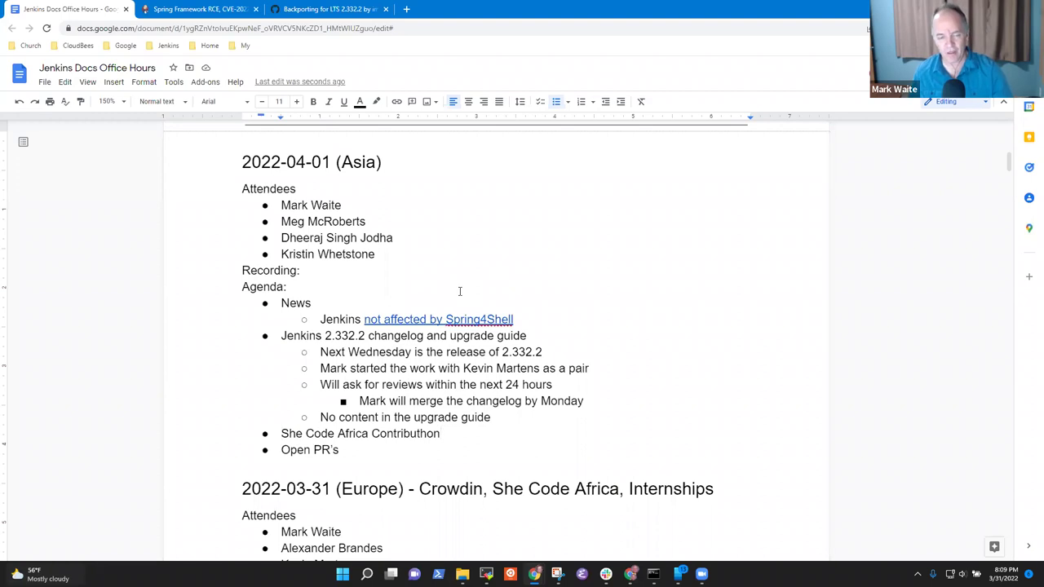
{"action": "key", "text": "Return"}
{"action": "key", "text": "Tab"}
{"action": "type", "text": "Starting soon"}
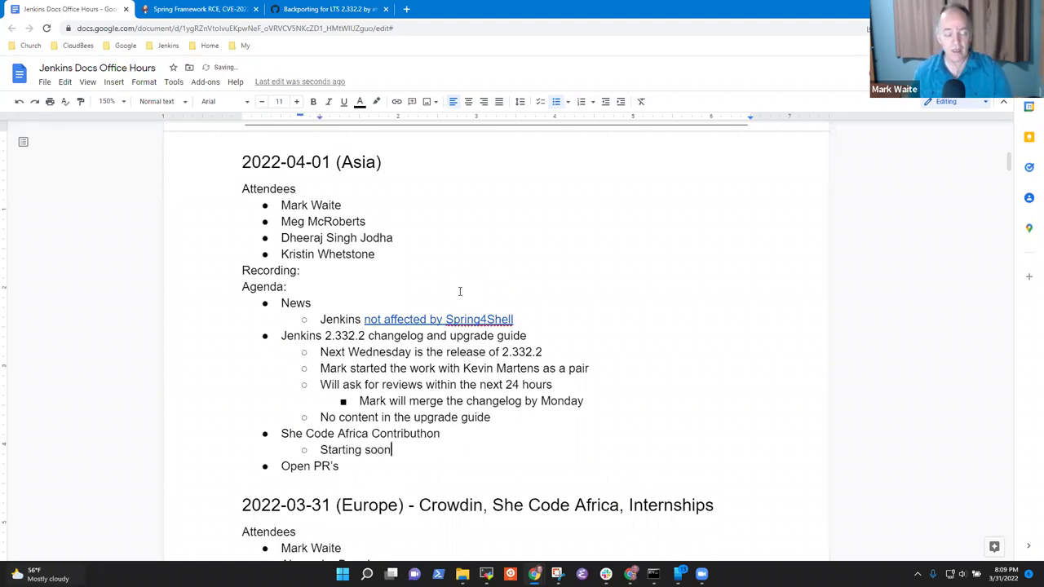
{"action": "key", "text": "Return"}
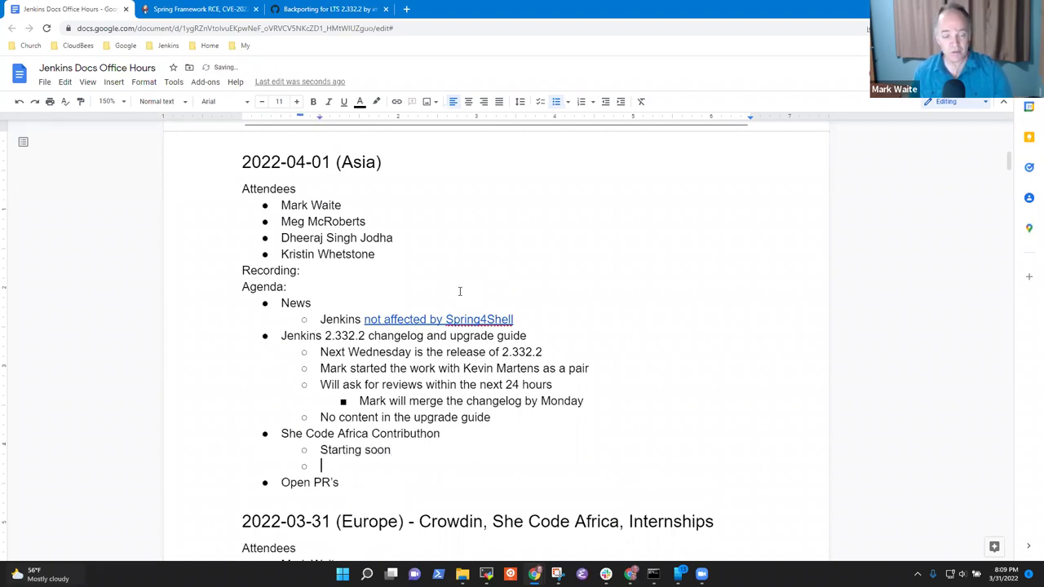
{"action": "type", "text": "Announced in social media recently, not yet seen an announcement"}
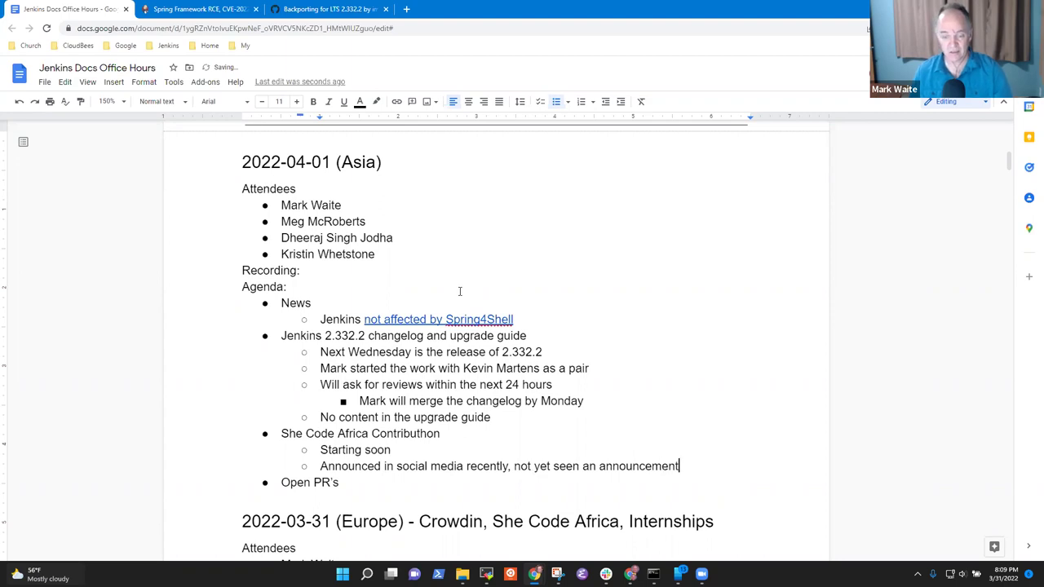
{"action": "type", "text": " to us"}
- Nest a bullet reading "Jenkins project has been selected along with several others" under the social media announcement line
{"action": "key", "text": "Return"}
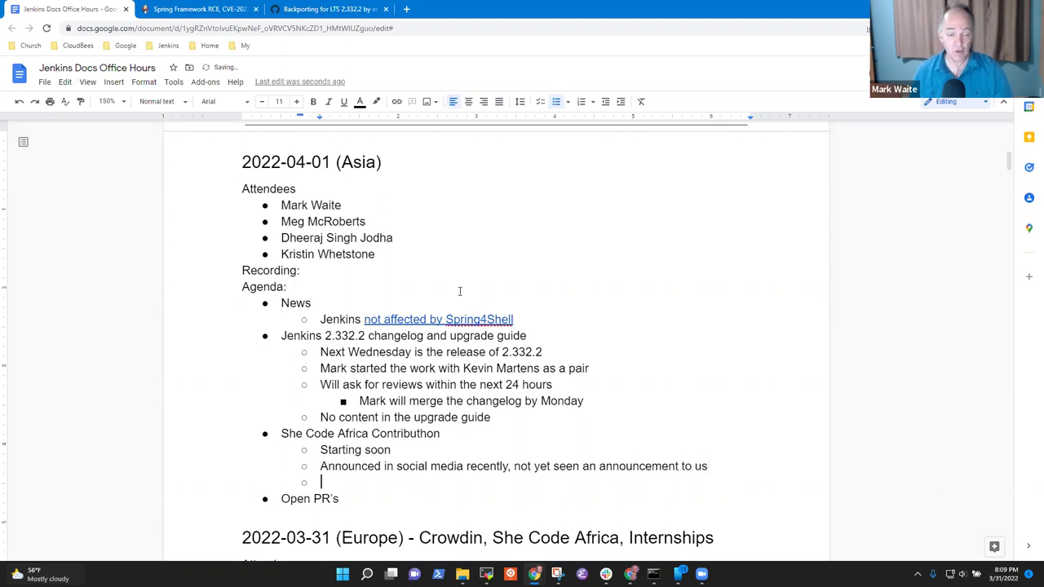
{"action": "key", "text": "Tab"}
{"action": "type", "text": "Jenkins project has been "}
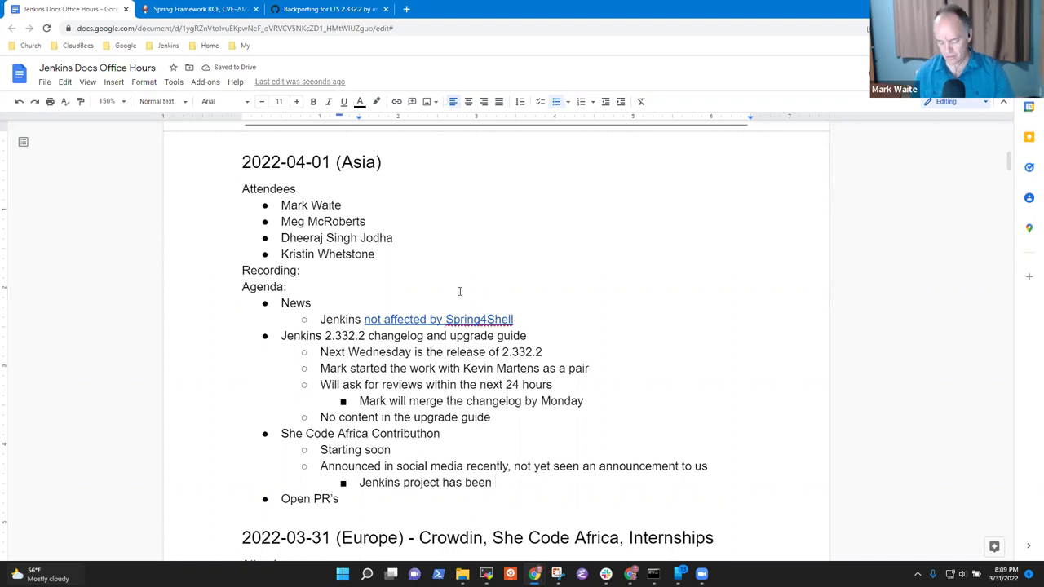
{"action": "type", "text": "selected along with several others"}
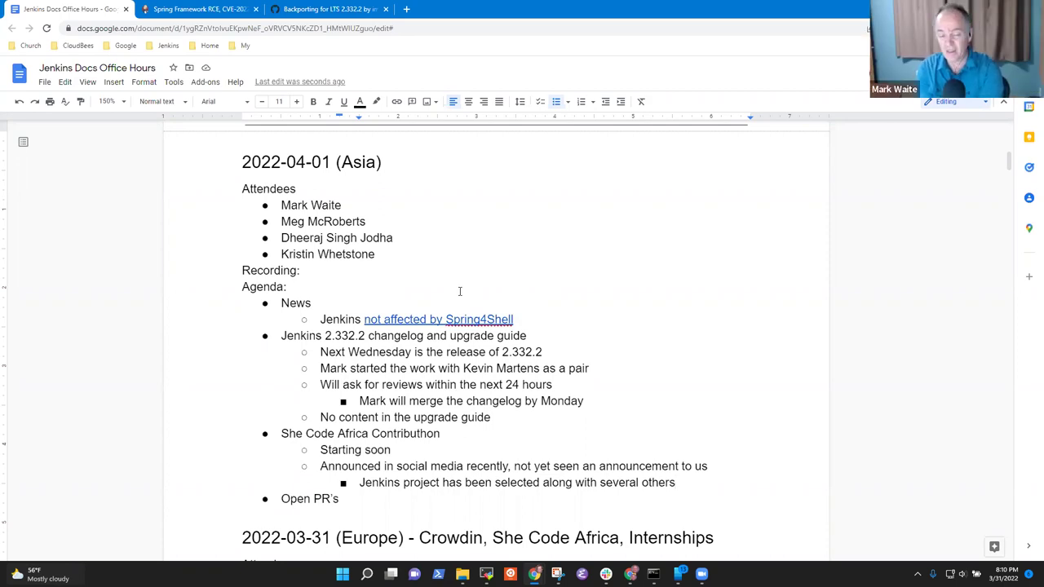
- Add a nested bullet at the same level reading "Have not announced the selected participants"
{"action": "key", "text": "Return"}
{"action": "type", "text": "Have not anno"}
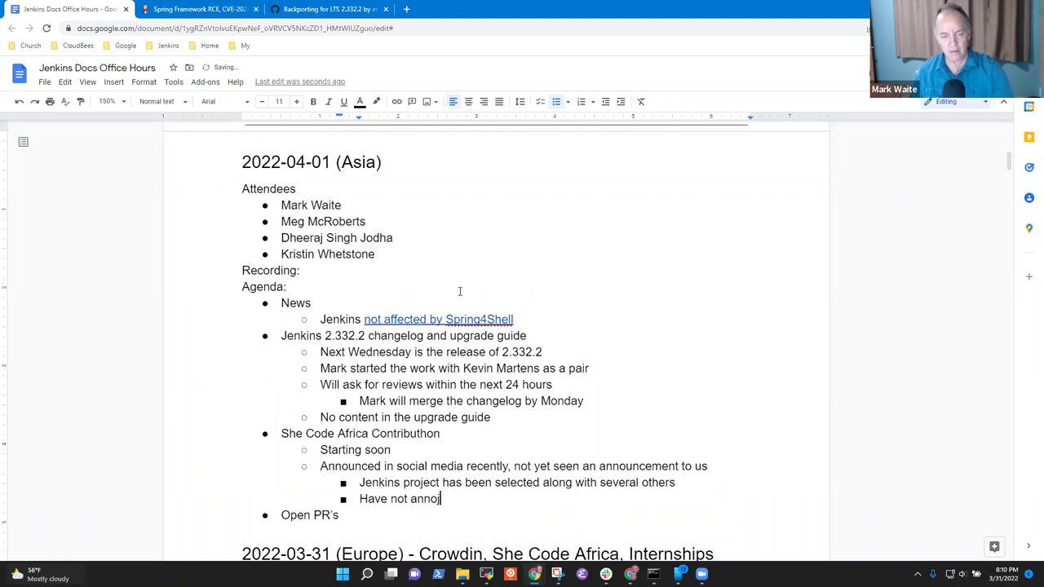
{"action": "type", "text": "unced the "}
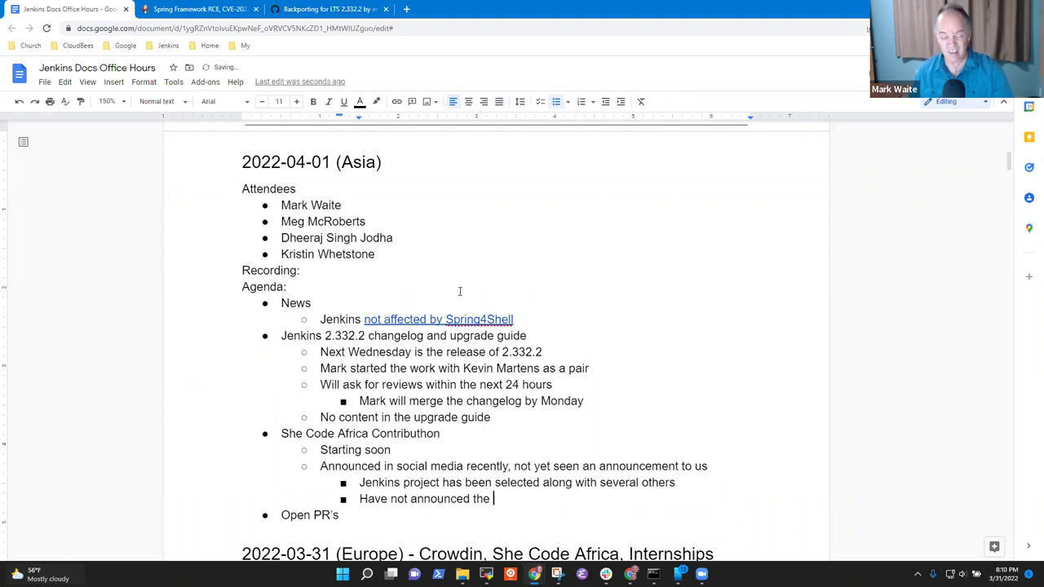
{"action": "type", "text": "selected "}
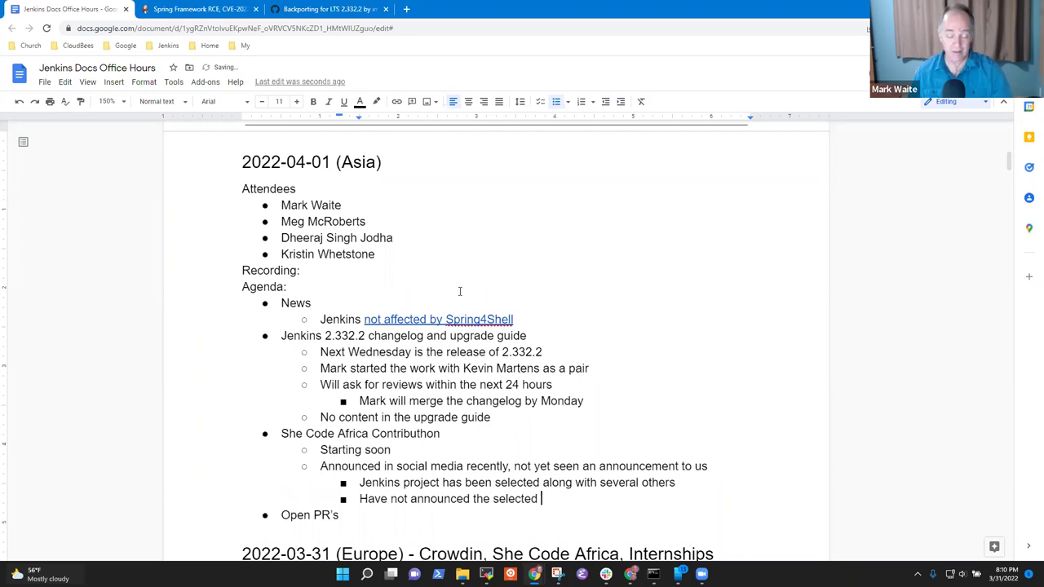
{"action": "type", "text": "particiap"}
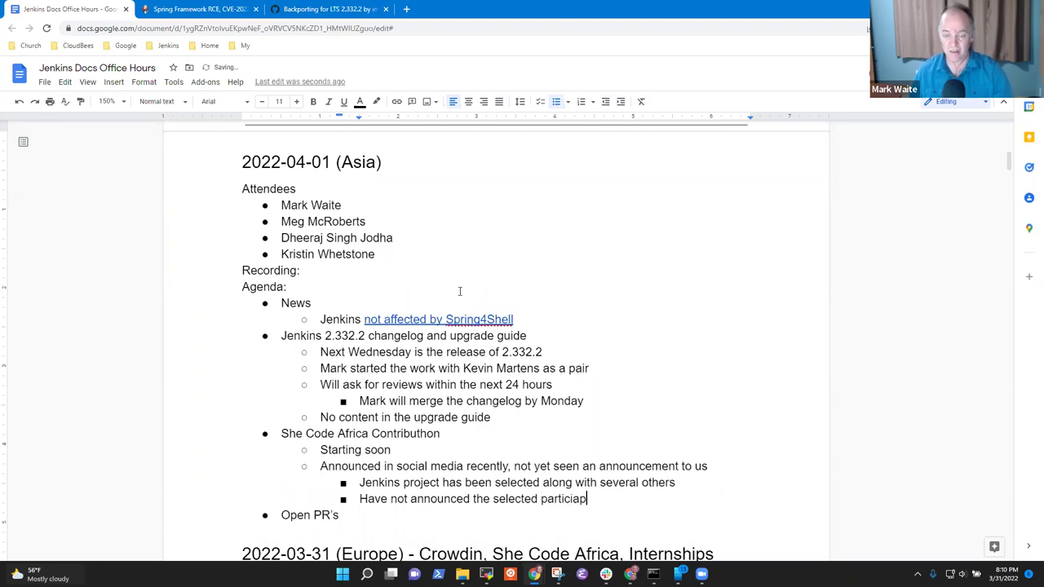
{"action": "key", "text": "BackSpace"}
{"action": "key", "text": "BackSpace"}
{"action": "type", "text": "pants"}
- Add another nested bullet reading "Have not announced the start of “bonding period”" below the selected participants line
{"action": "key", "text": "Return"}
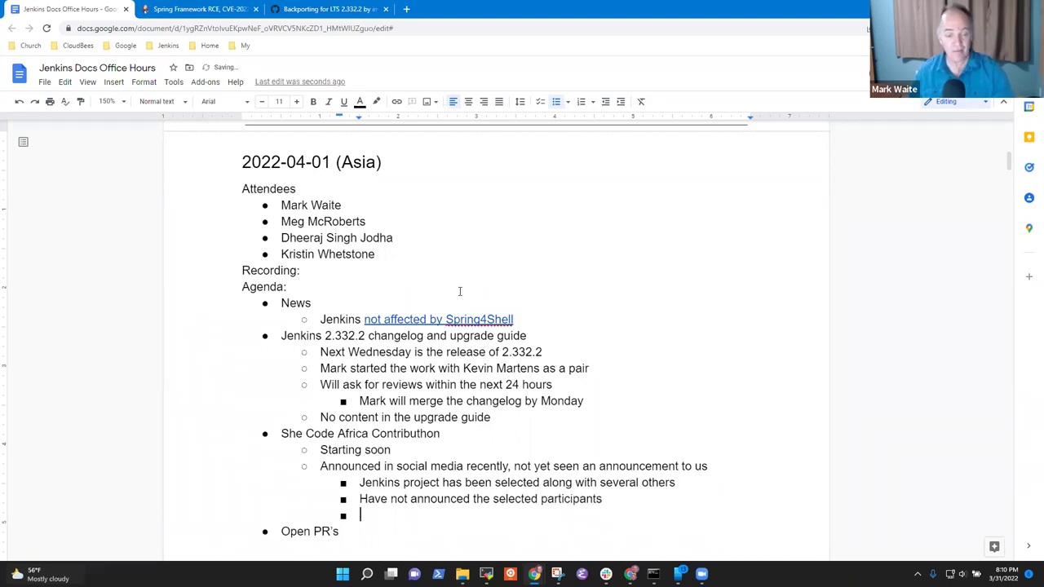
{"action": "type", "text": "Have not "}
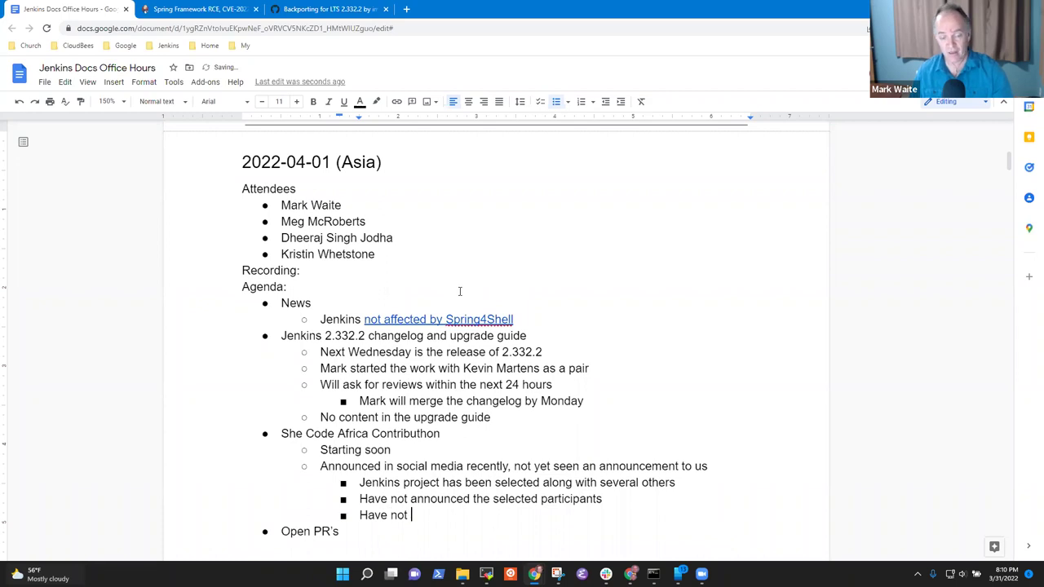
{"action": "type", "text": "announced the start o"}
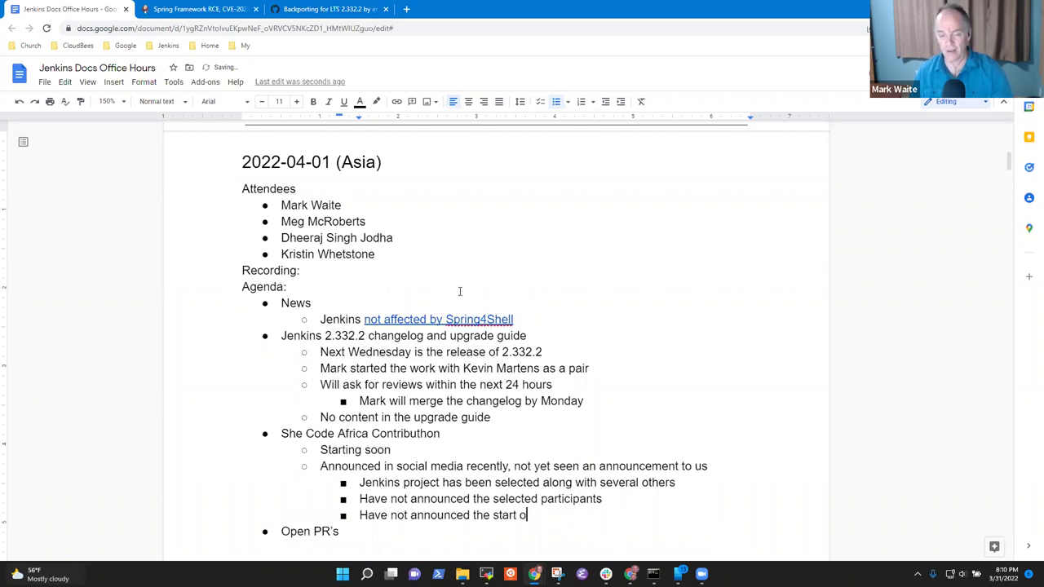
{"action": "type", "text": "f \"bond"}
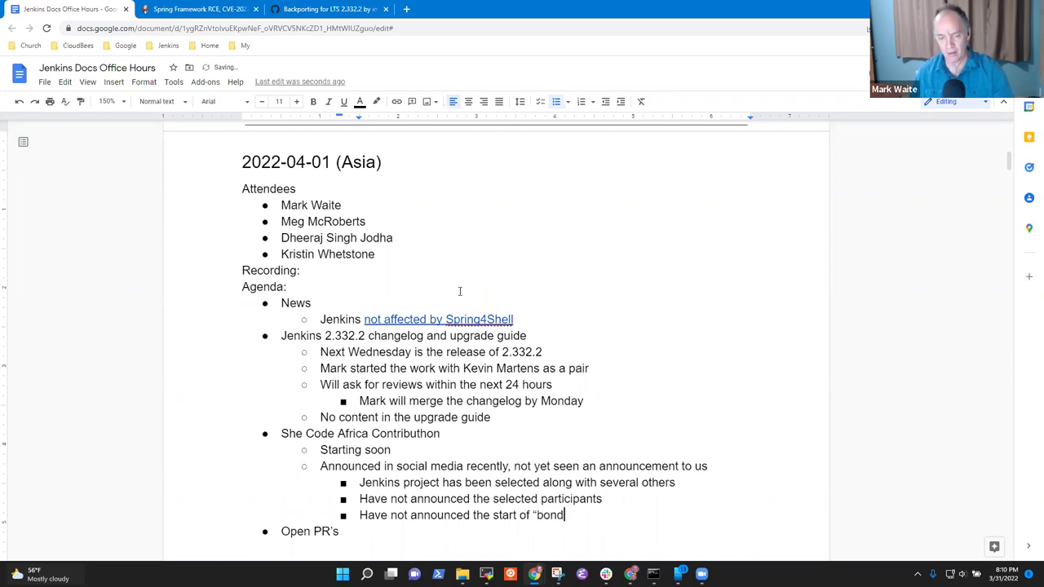
{"action": "type", "text": "ing period”"}
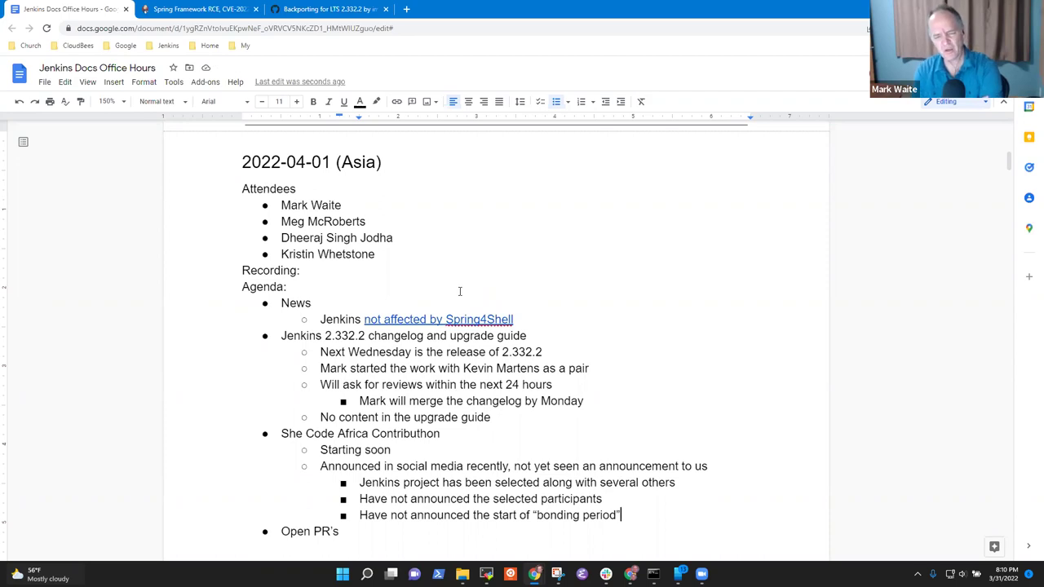
- Add the nested bullet "Project ideas were within typical Jenkins plugins" below the bonding period line
{"action": "key", "text": "Return"}
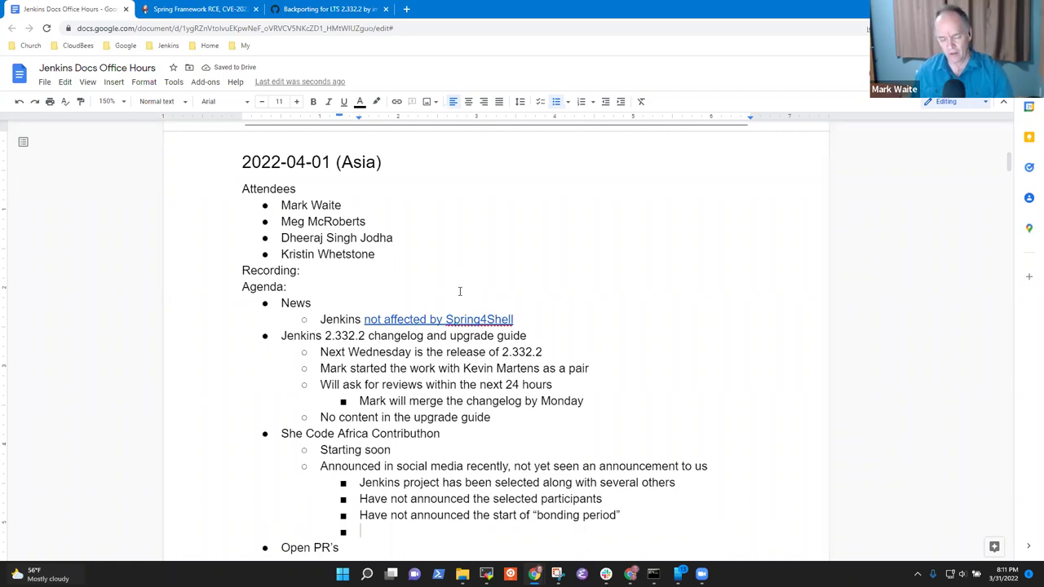
{"action": "type", "text": "Projec"}
{"action": "key", "text": "BackSpace"}
{"action": "key", "text": "BackSpace"}
{"action": "key", "text": "BackSpace"}
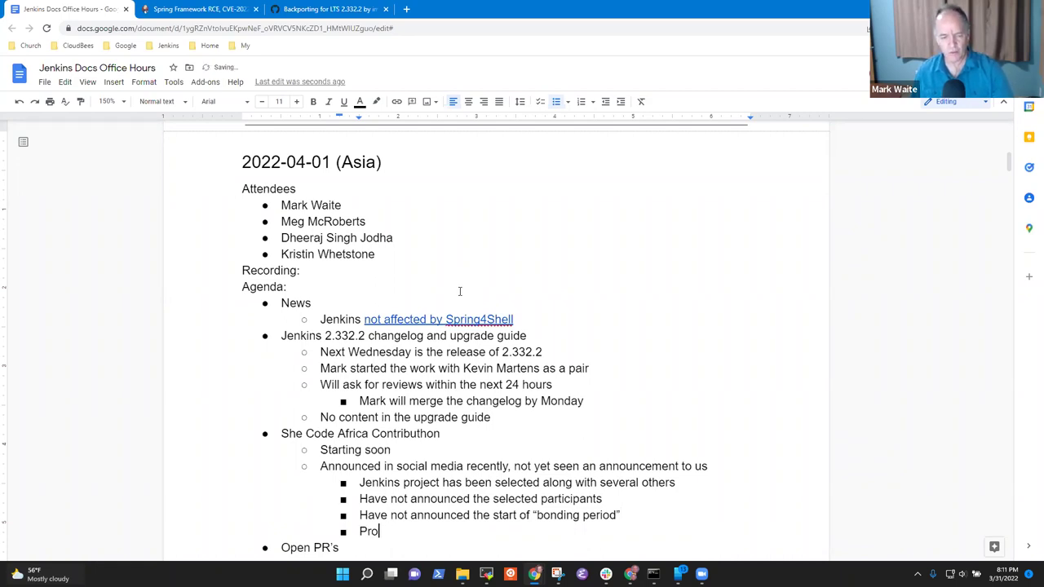
{"action": "type", "text": "ject ideas "}
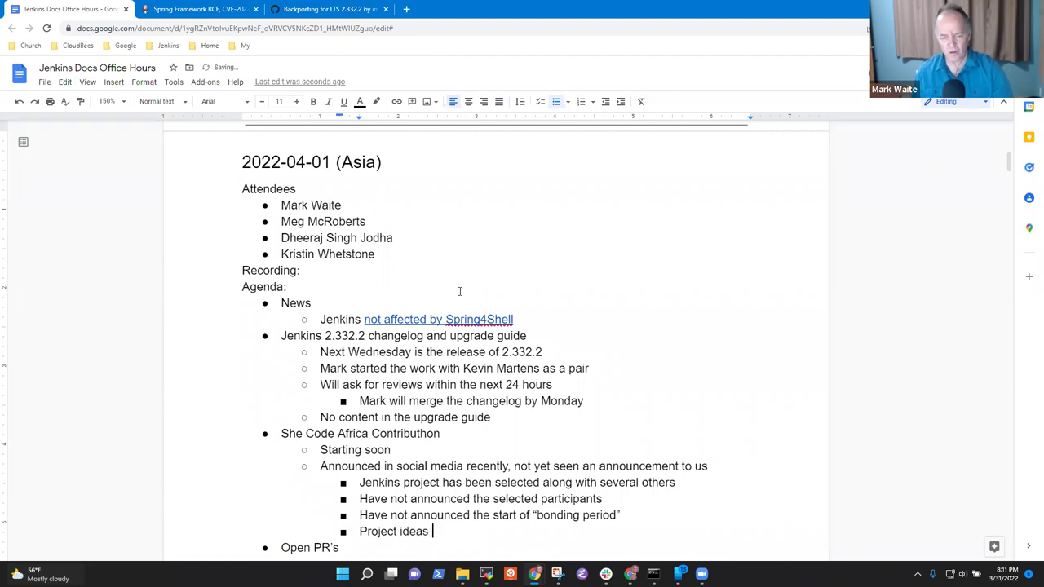
{"action": "type", "text": "were within "}
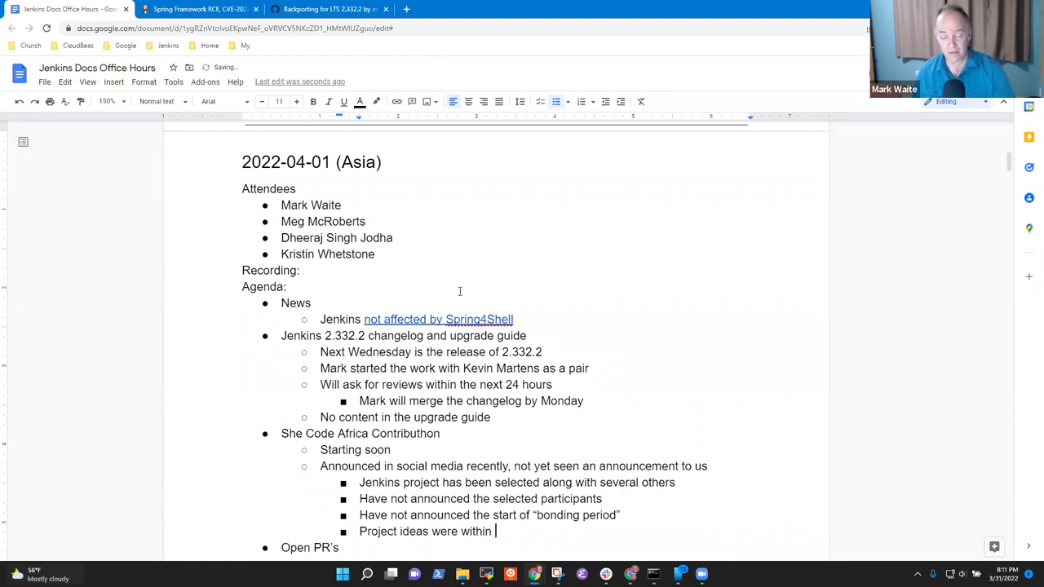
{"action": "type", "text": "typical "}
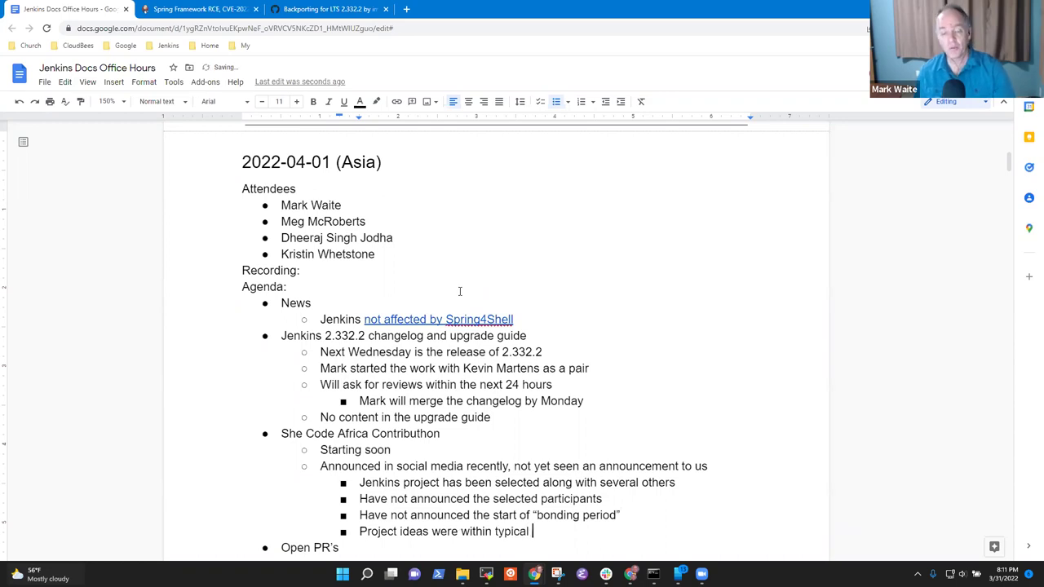
{"action": "type", "text": "Jenkins pl"}
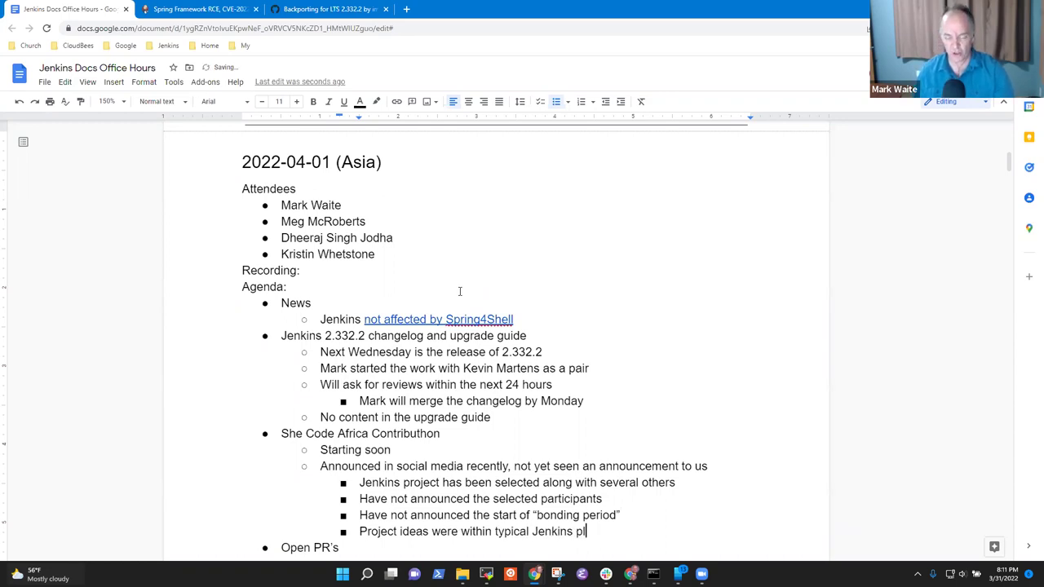
{"action": "type", "text": "ugins,"}
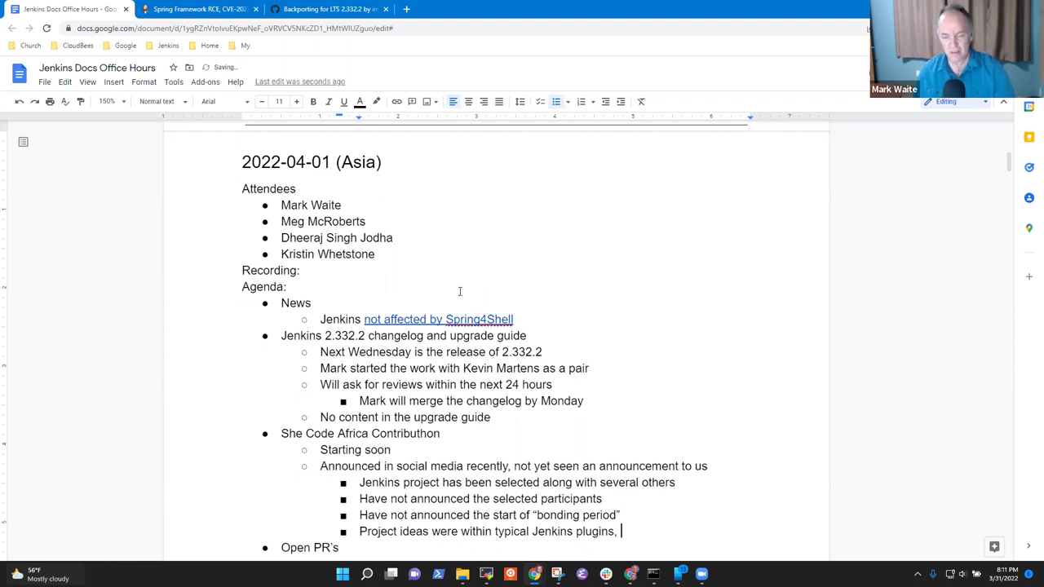
{"action": "key", "text": "BackSpace"}
{"action": "key", "text": "BackSpace"}
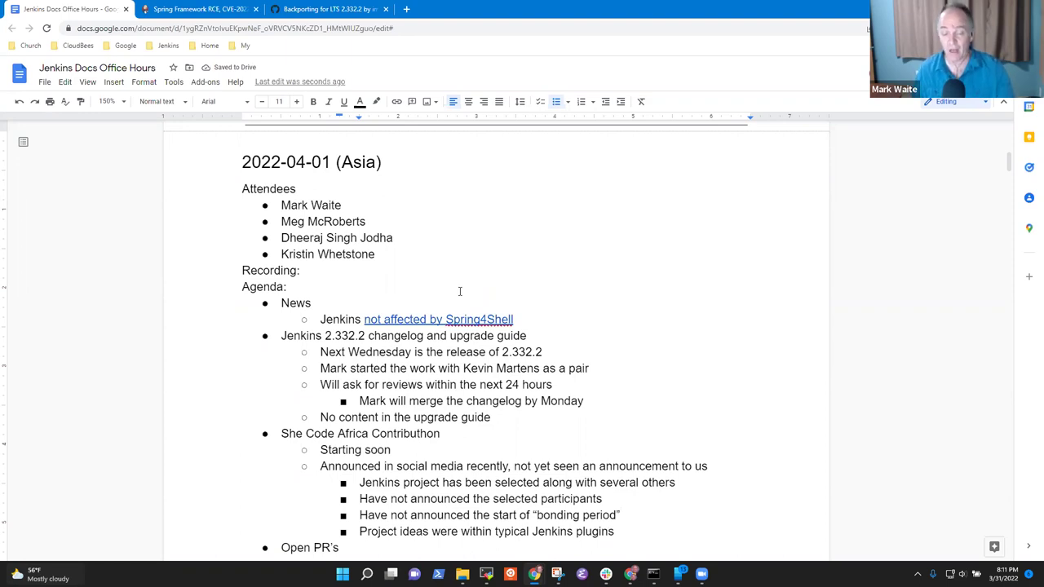
{"action": "key", "text": "Return"}
{"action": "key", "text": "Tab"}
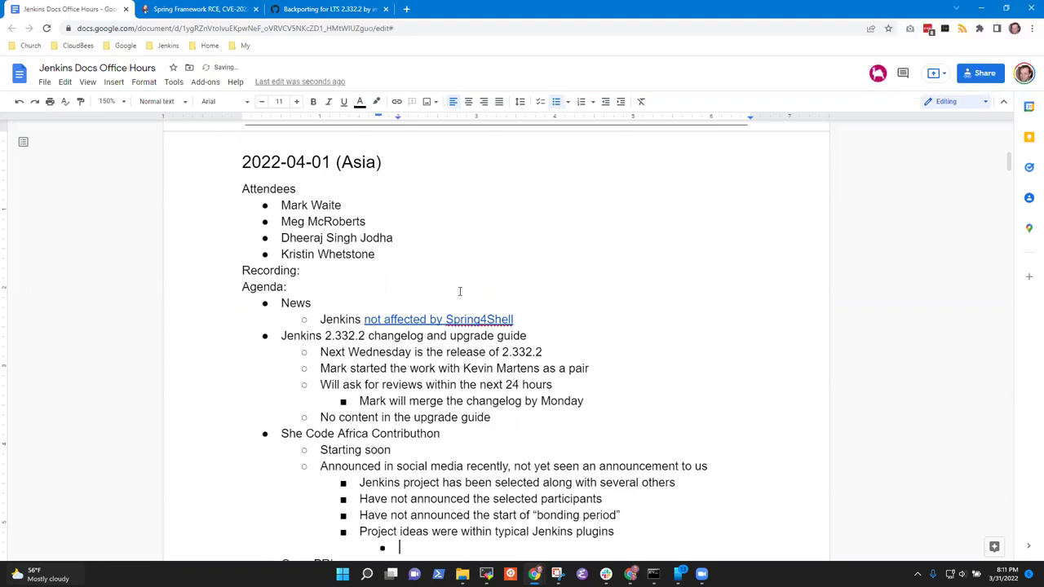
{"action": "key", "text": "Return"}
{"action": "key", "text": "BackSpace"}
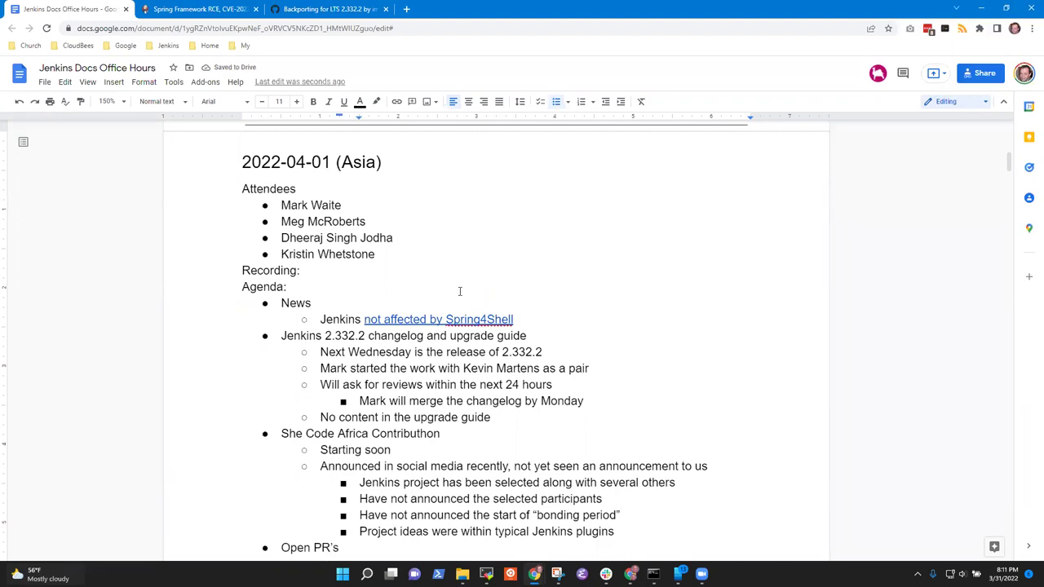
- Add a second-level bullet reading "Can the participants use a hosted development environment" at the end of the She Code Africa Contributhon section
{"action": "key", "text": "Down"}
{"action": "key", "text": "Up"}
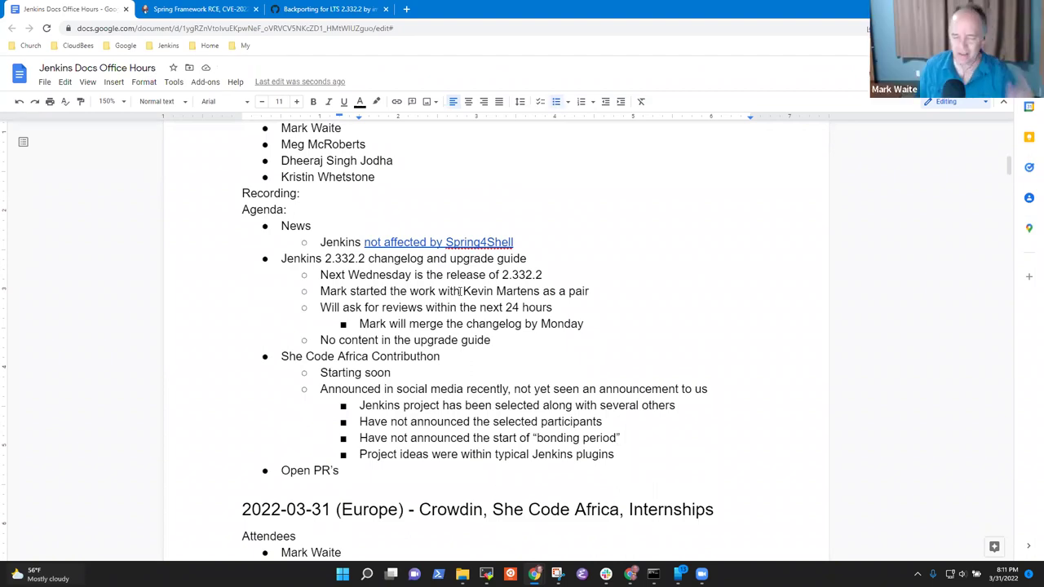
{"action": "key", "text": "Return"}
{"action": "key", "text": "shift+Tab"}
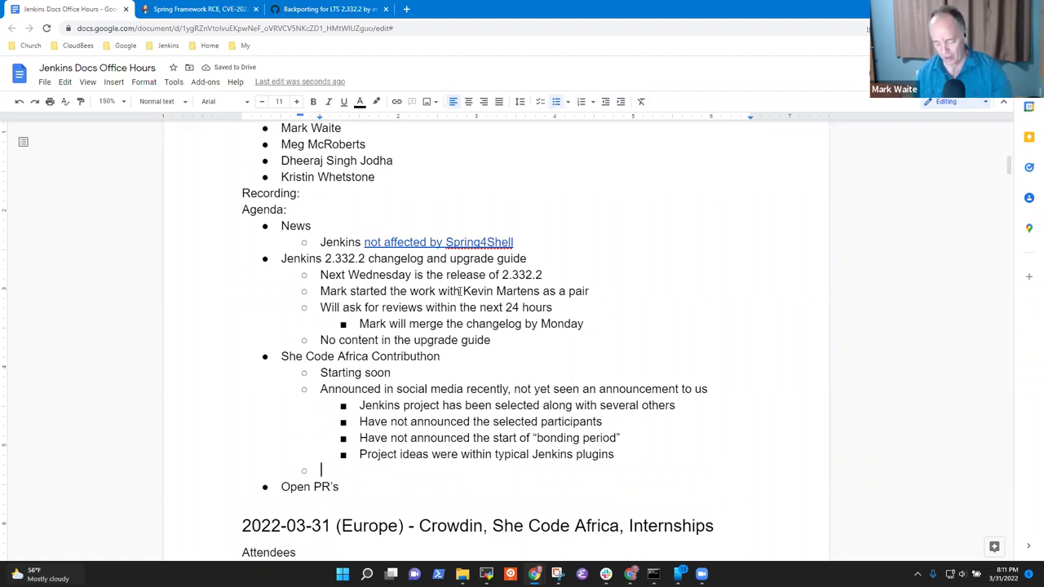
{"action": "type", "text": "Can the particiap"}
{"action": "key", "text": "BackSpace"}
{"action": "key", "text": "BackSpace"}
{"action": "type", "text": "a"}
{"action": "key", "text": "BackSpace"}
{"action": "type", "text": "pants use a hosted "}
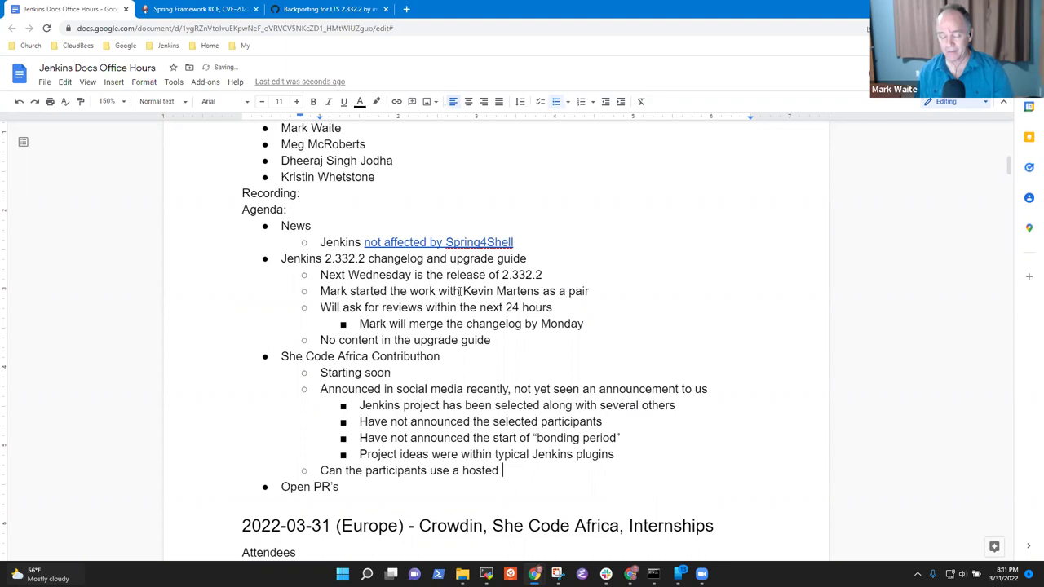
{"action": "type", "text": "IDE"}
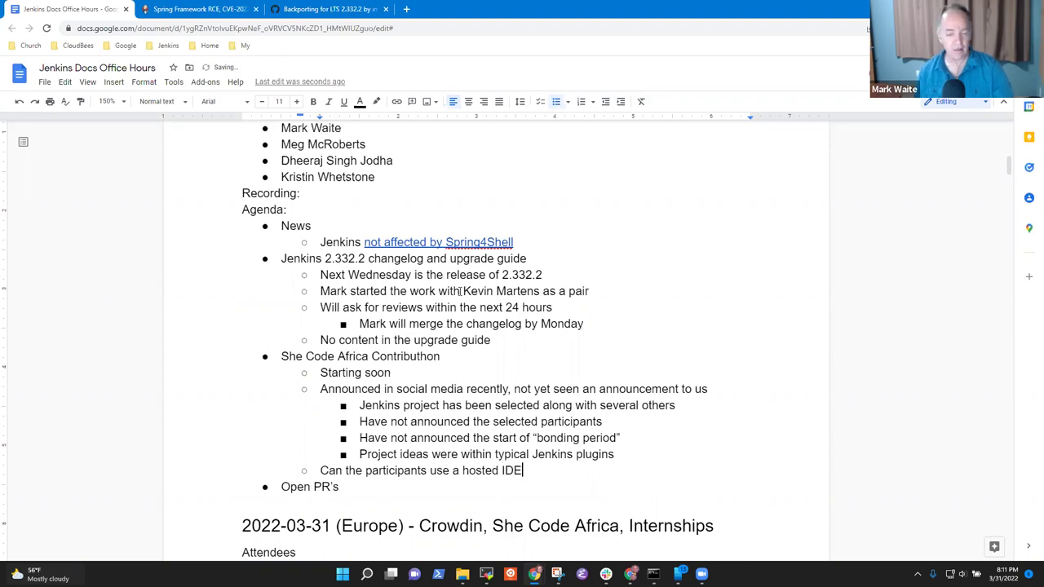
{"action": "key", "text": "BackSpace"}
{"action": "key", "text": "BackSpace"}
{"action": "key", "text": "BackSpace"}
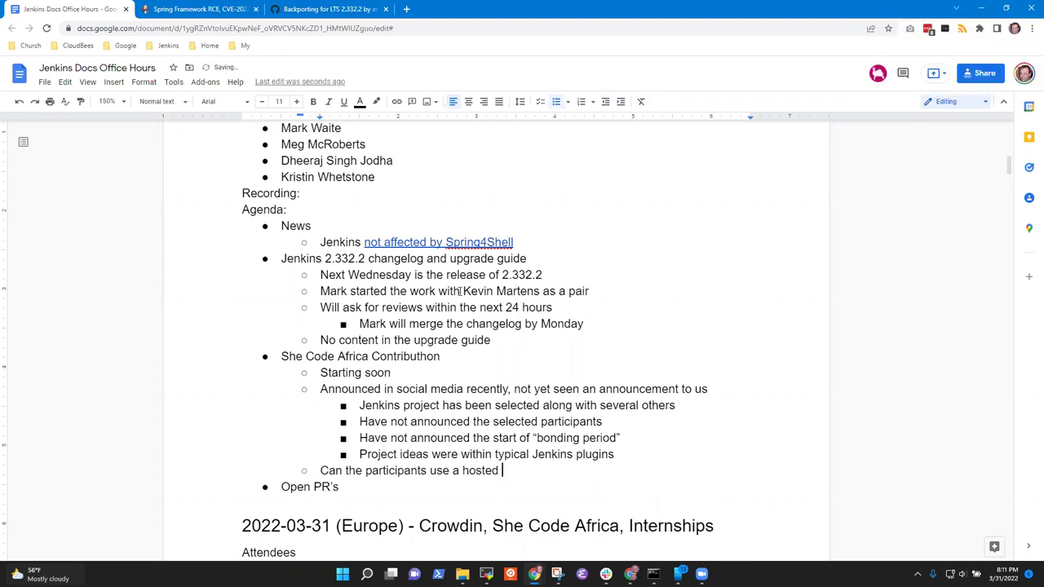
{"action": "type", "text": "development "}
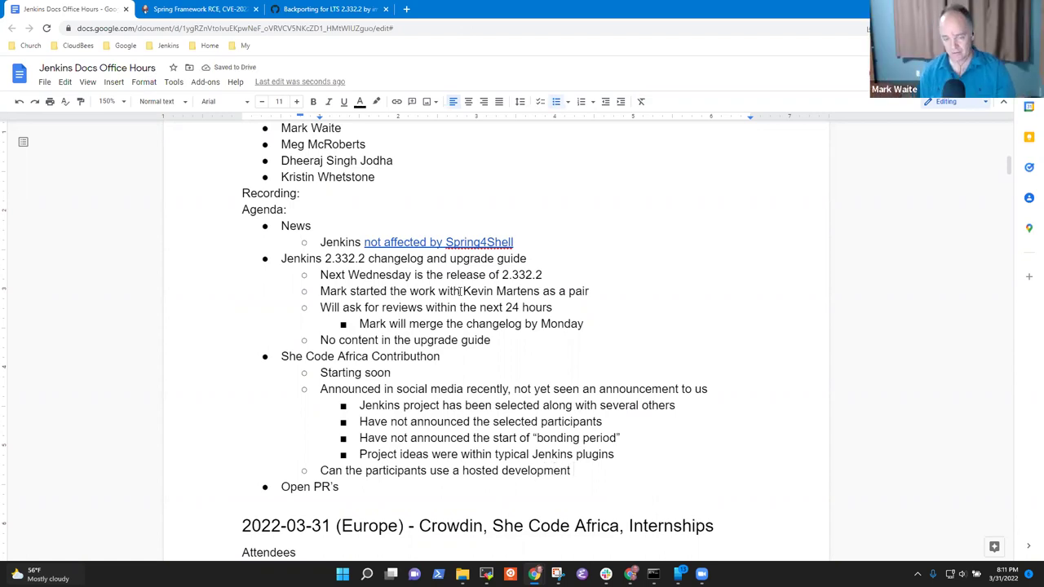
{"action": "type", "text": "environment"}
- Nest a bullet reading "Can use GitPod for plugin development and docs dev" under the hosted development environment question
{"action": "key", "text": "Return"}
{"action": "key", "text": "Tab"}
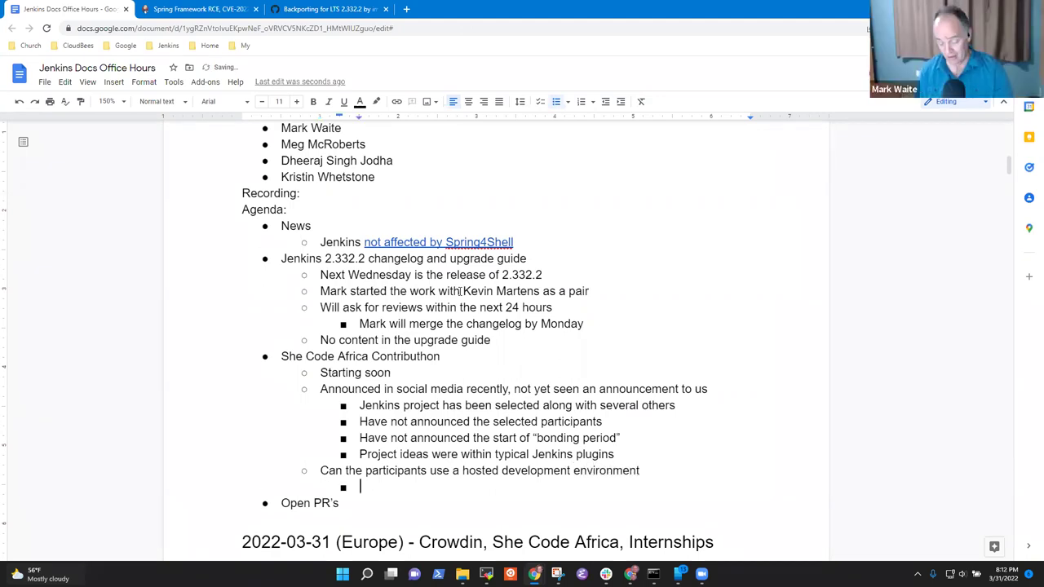
{"action": "type", "text": "Can use GitPod"}
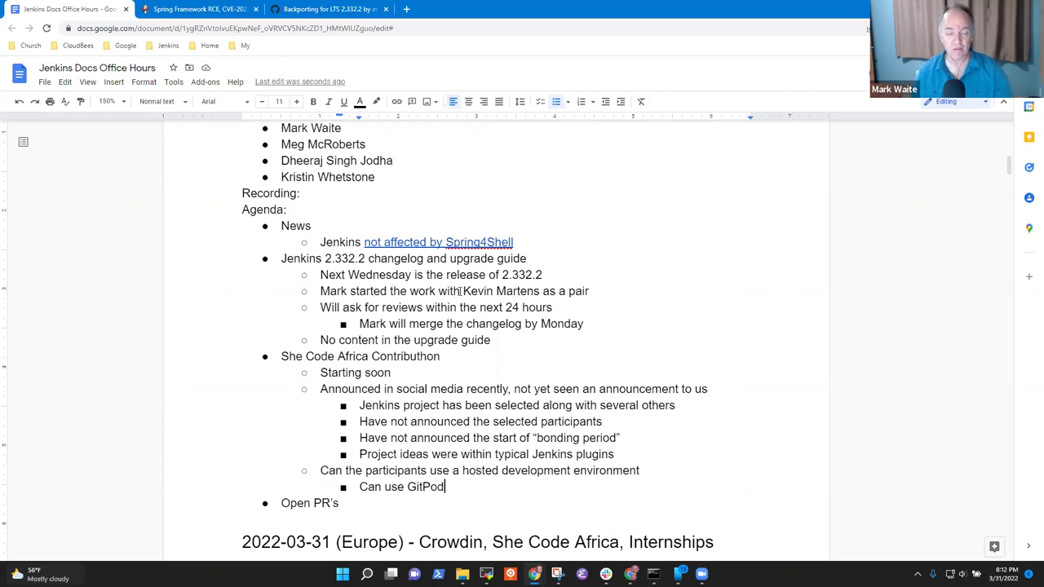
{"action": "type", "text": "for plugin development"}
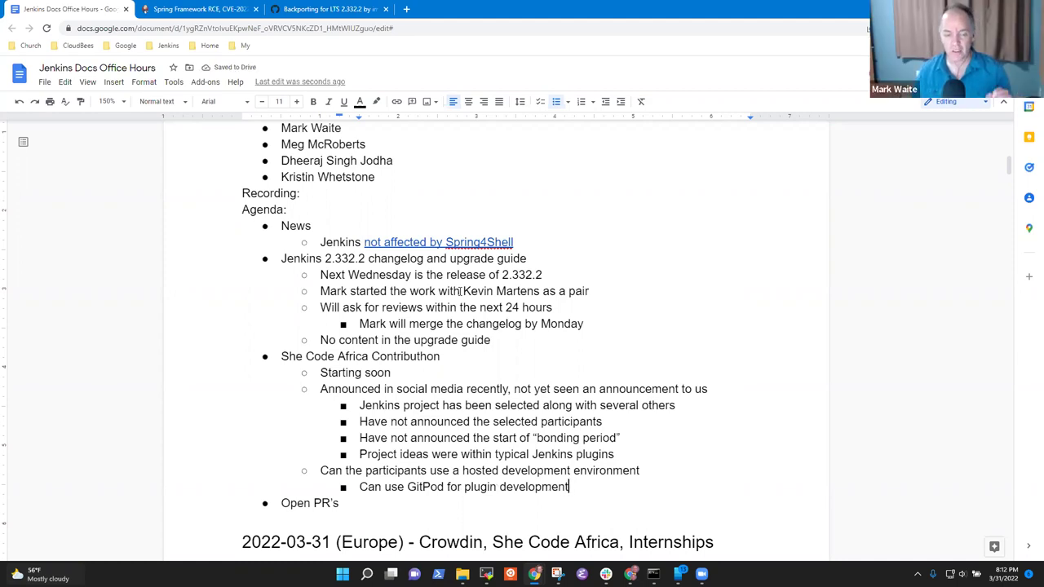
{"action": "type", "text": ","}
{"action": "key", "text": "BackSpace"}
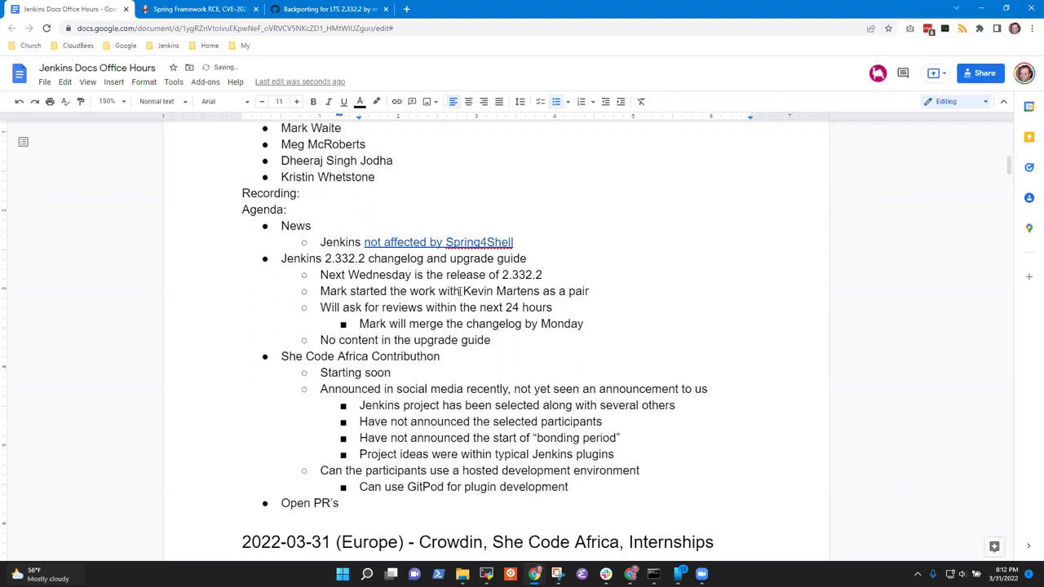
{"action": "type", "text": "and d"}
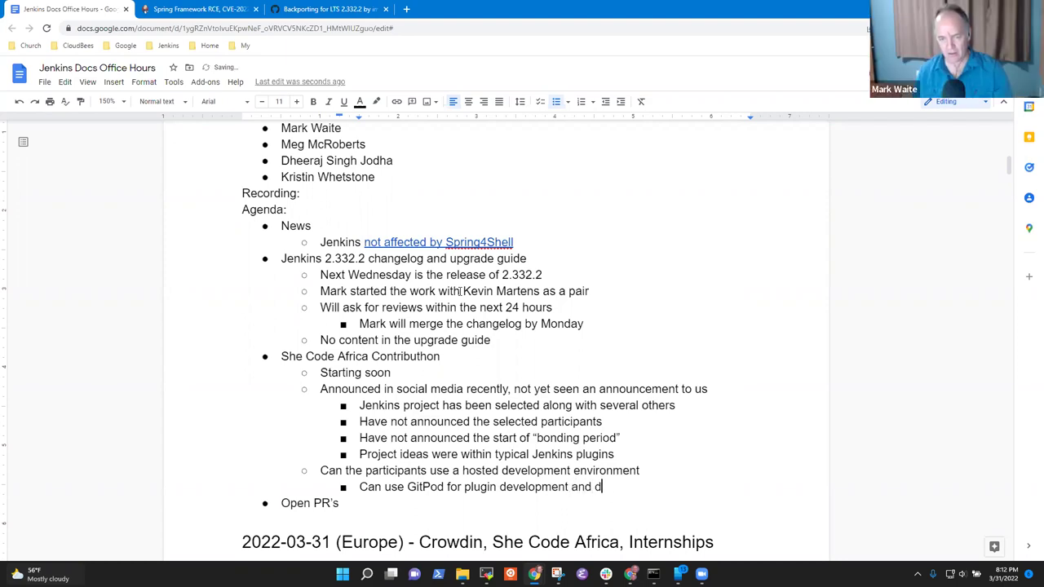
{"action": "type", "text": "ocs deve"}
- Add a nested bullet below the GitPod line noting that a named colleague "showed using it for Jenkins core"
{"action": "key", "text": "Return"}
{"action": "key", "text": "Return"}
{"action": "key", "text": "BackSpace"}
{"action": "key", "text": "BackSpace"}
{"action": "key", "text": "Return"}
{"action": "type", "text": "Darin showe"}
{"action": "type", "text": "d "}
{"action": "type", "text": "su"}
{"action": "key", "text": "BackSpace"}
{"action": "key", "text": "BackSpace"}
{"action": "type", "text": "using for"}
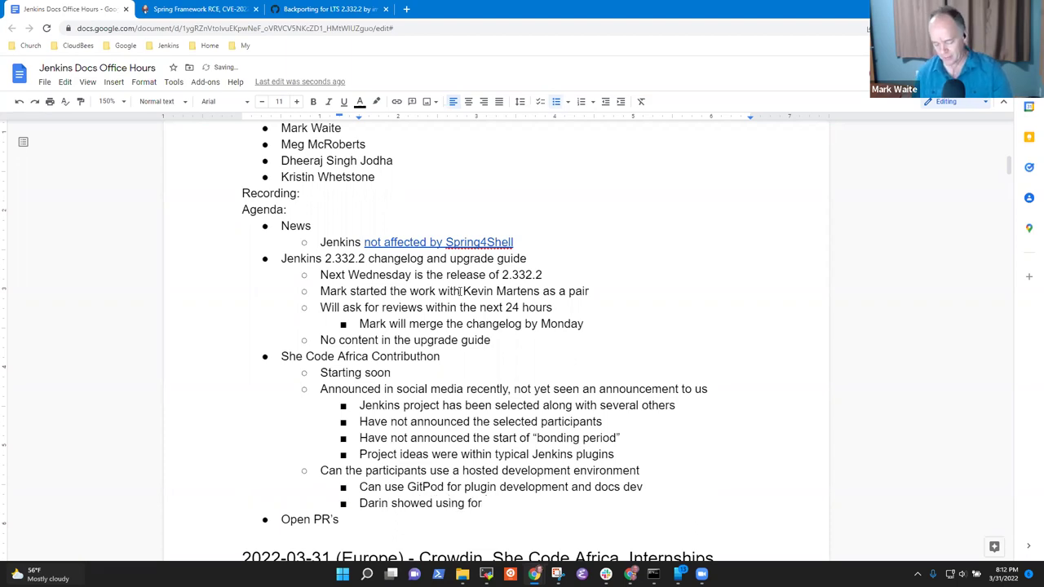
{"action": "type", "text": " Jenkin"}
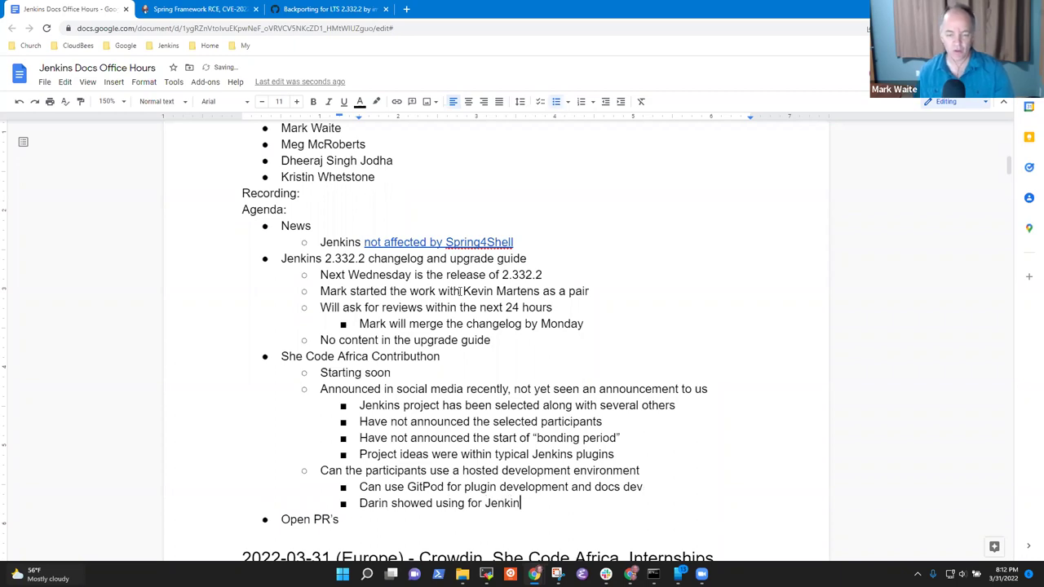
{"action": "type", "text": "s core"}
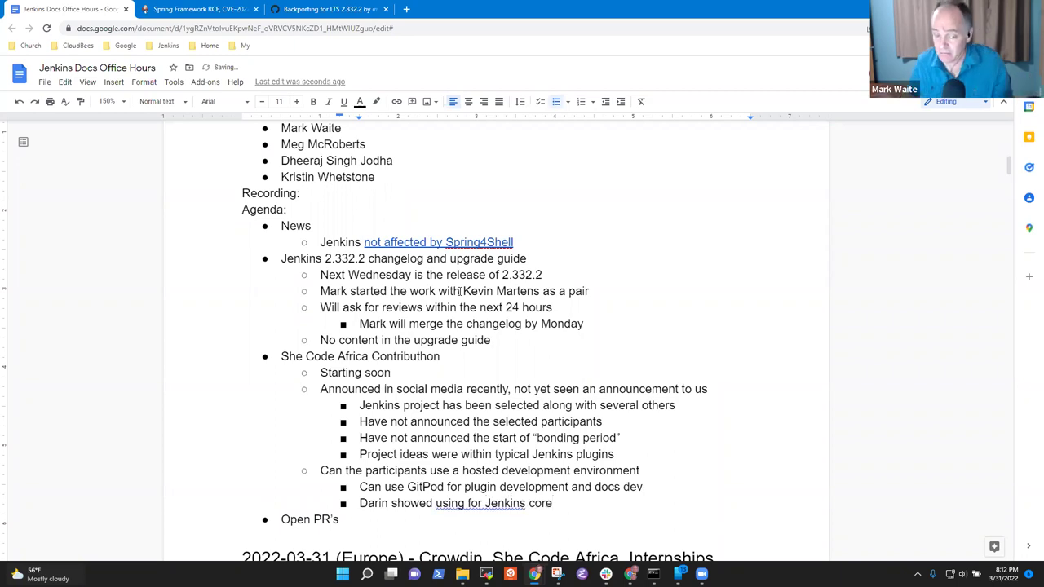
{"action": "key", "text": "ctrl+Left"}
{"action": "key", "text": "ctrl+Left"}
{"action": "key", "text": "ctrl+Left"}
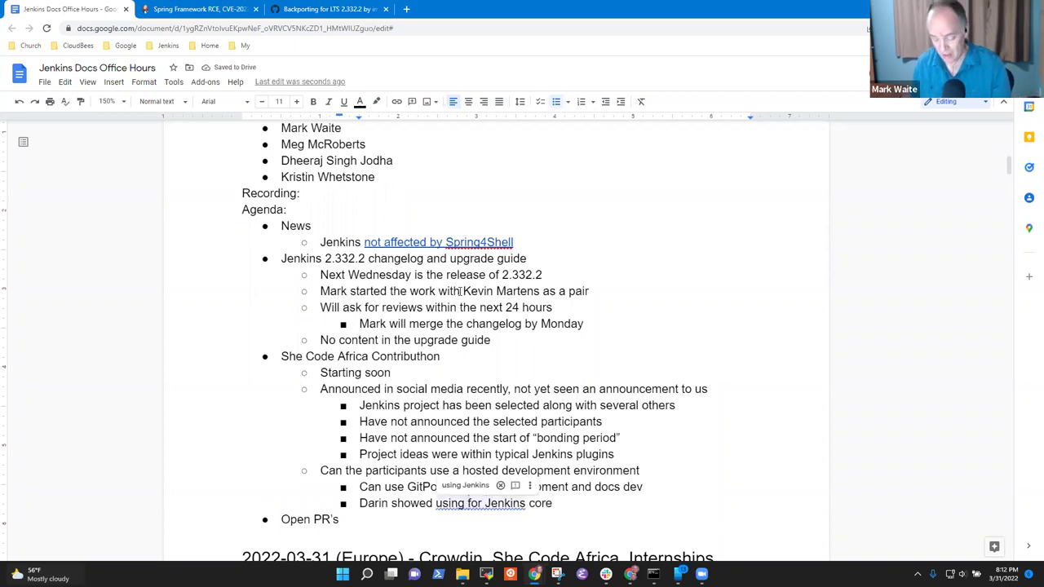
{"action": "type", "text": "it"}
{"action": "key", "text": "End"}
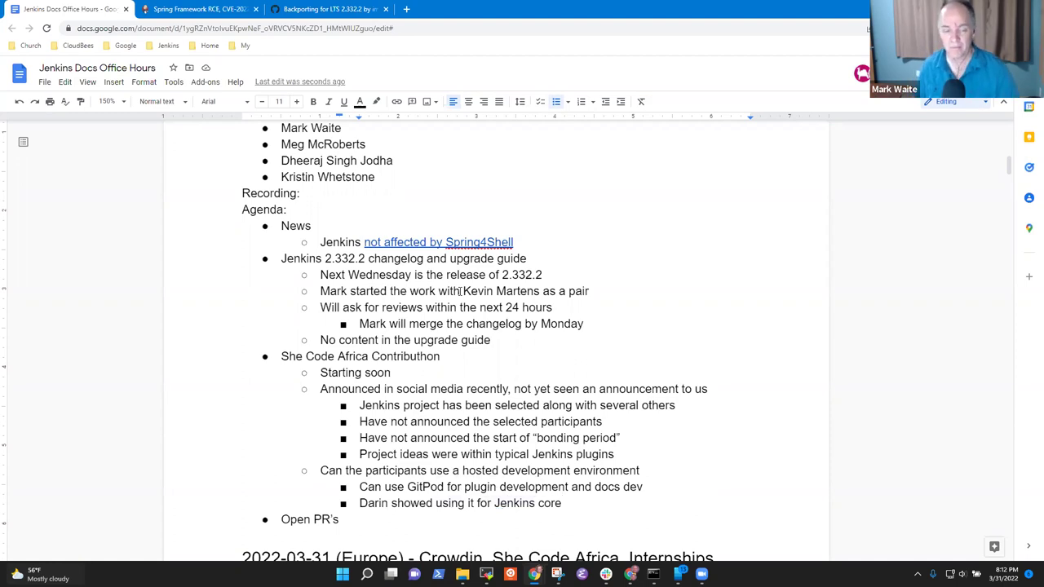
- Append "(Gitpod)" to the end of the hosted development environment question
{"action": "key", "text": "Up"}
{"action": "key", "text": "Up"}
{"action": "key", "text": "End"}
{"action": "type", "text": "(Git"}
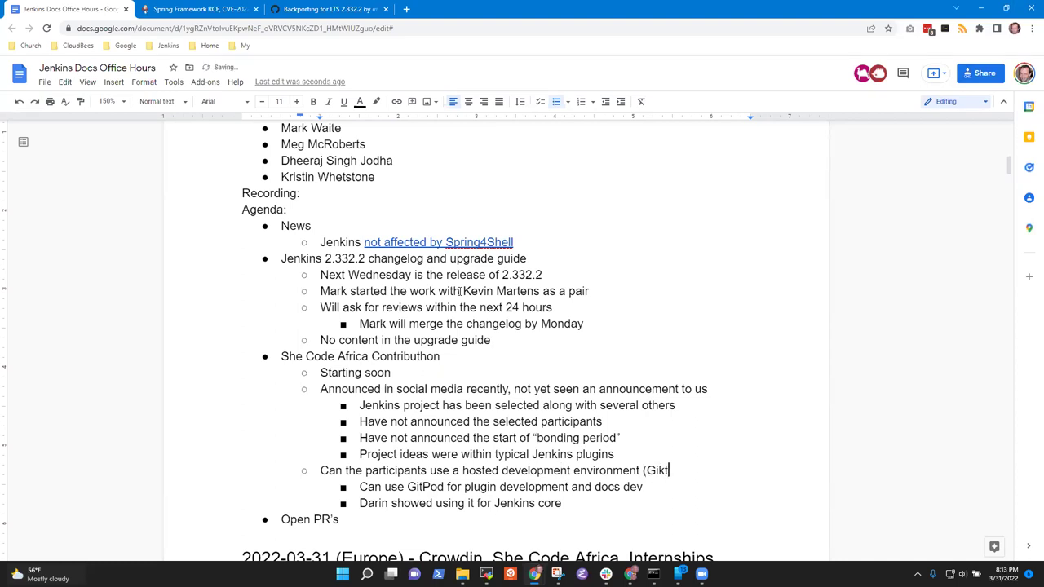
{"action": "type", "text": "pod)"}
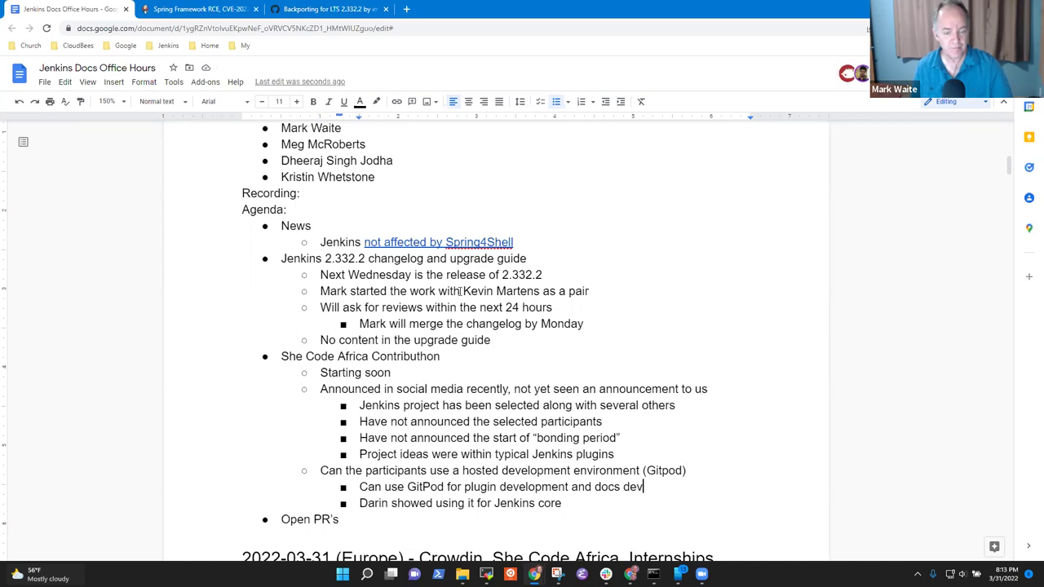
{"action": "key", "text": "Down"}
{"action": "key", "text": "Down"}
{"action": "key", "text": "Down"}
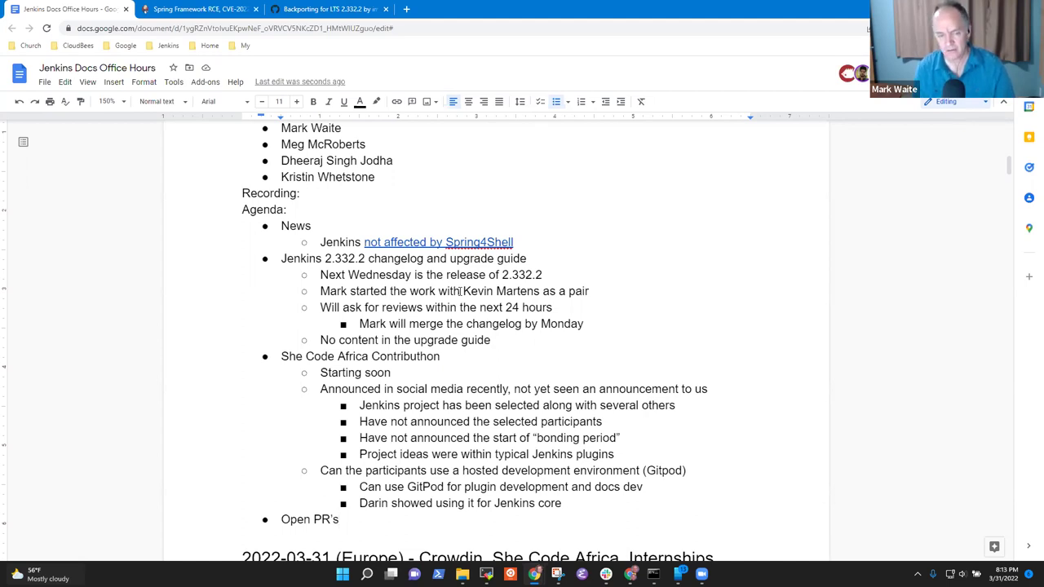
{"action": "key", "text": "Up"}
{"action": "key", "text": "End"}
{"action": "key", "text": "Return"}
{"action": "key", "text": "shift+Tab"}
{"action": "type", "text": "Wascigi"}
{"action": "key", "text": "BackSpace"}
{"action": "key", "text": "BackSpace"}
{"action": "key", "text": "BackSpace"}
{"action": "key", "text": "BackSpace"}
{"action": "key", "text": "BackSpace"}
{"action": "key", "text": "BackSpace"}
{"action": "key", "text": "BackSpace"}
{"action": "key", "text": "BackSpace"}
{"action": "key", "text": "BackSpace"}
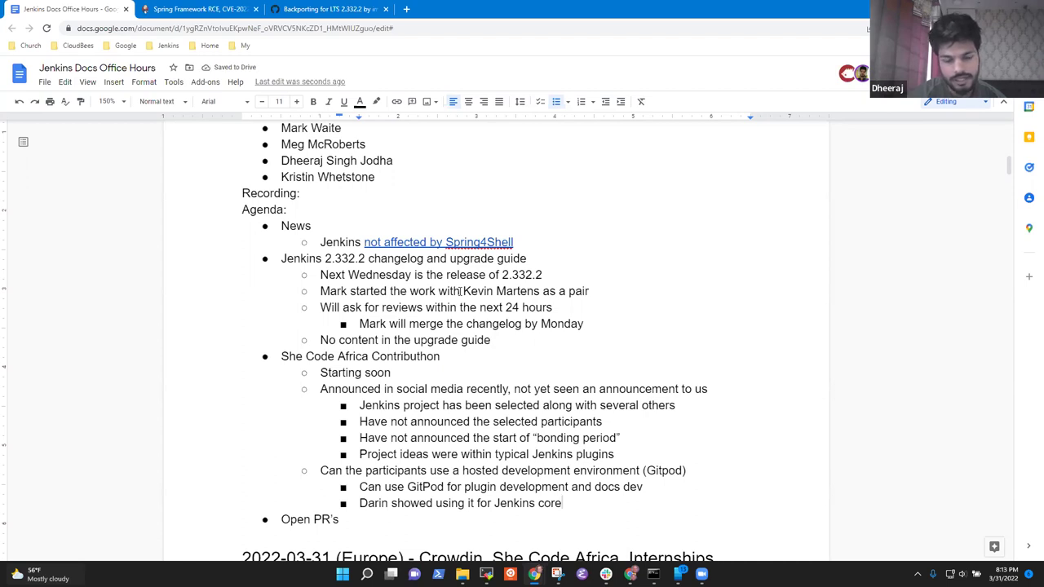
- Nest a bullet reading "Who selects the participants?" under "Have not announced the selected participants"
{"action": "key", "text": "Up"}
{"action": "key", "text": "Up"}
{"action": "key", "text": "Up"}
{"action": "key", "text": "Up"}
{"action": "key", "text": "Up"}
{"action": "key", "text": "Return"}
{"action": "key", "text": "Tab"}
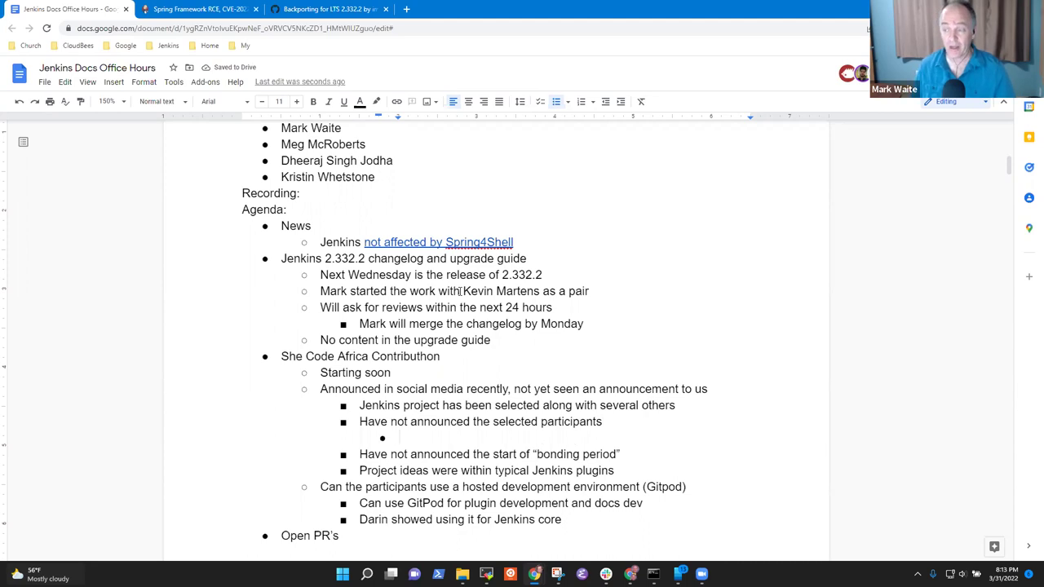
{"action": "type", "text": "Who s"}
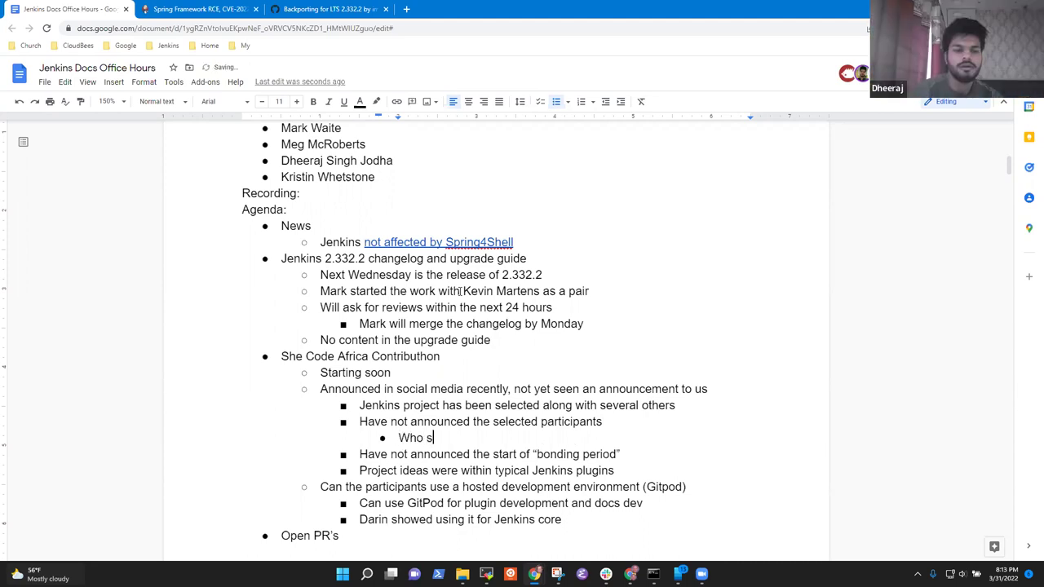
{"action": "type", "text": "elects the p"}
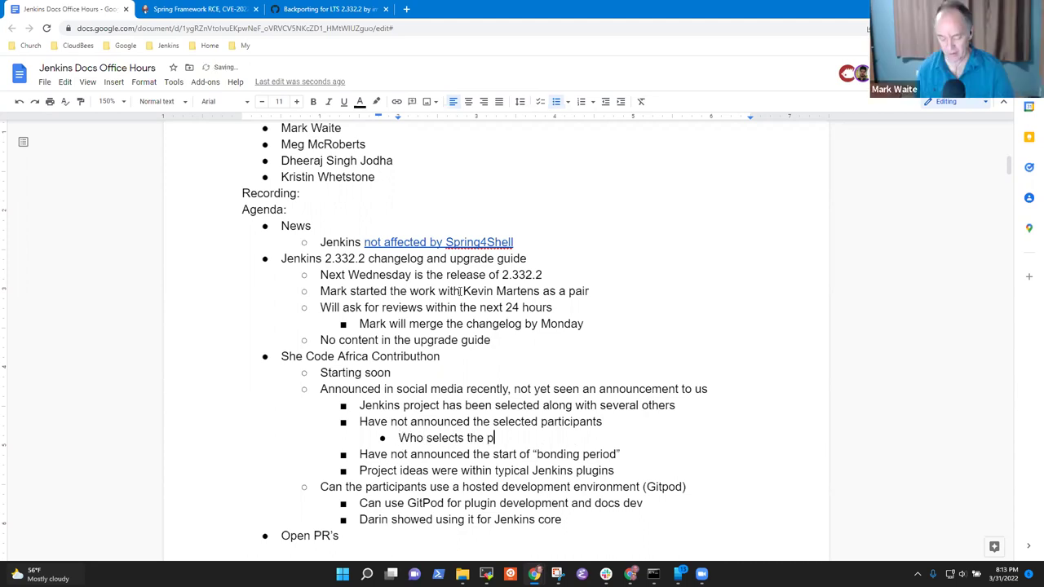
{"action": "type", "text": "articipants?"}
- Nest the answer "She Code Africa selects them" one level below the participant selection question
{"action": "key", "text": "Return"}
{"action": "key", "text": "Tab"}
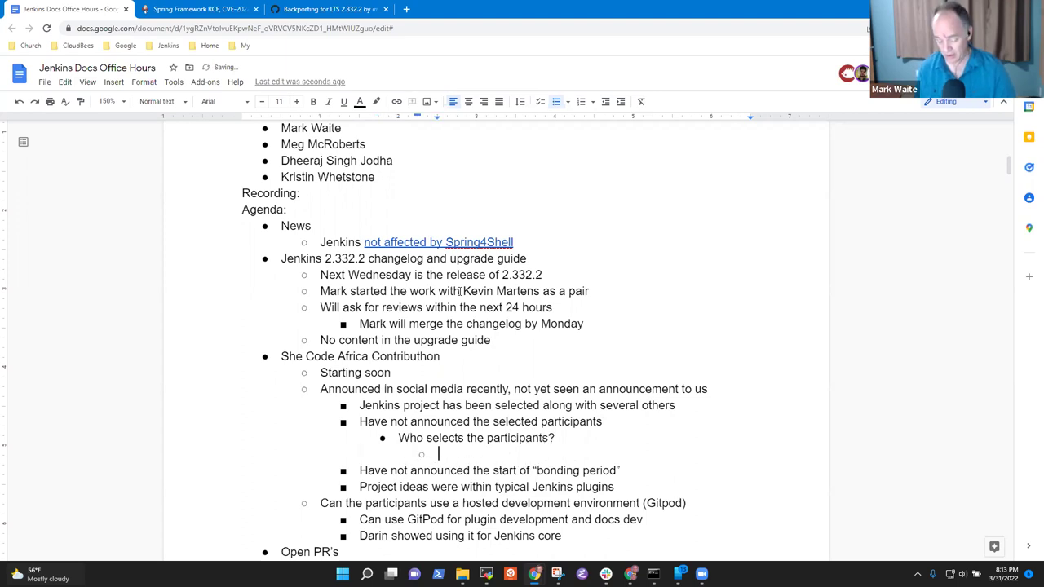
{"action": "type", "text": "She Code Af"}
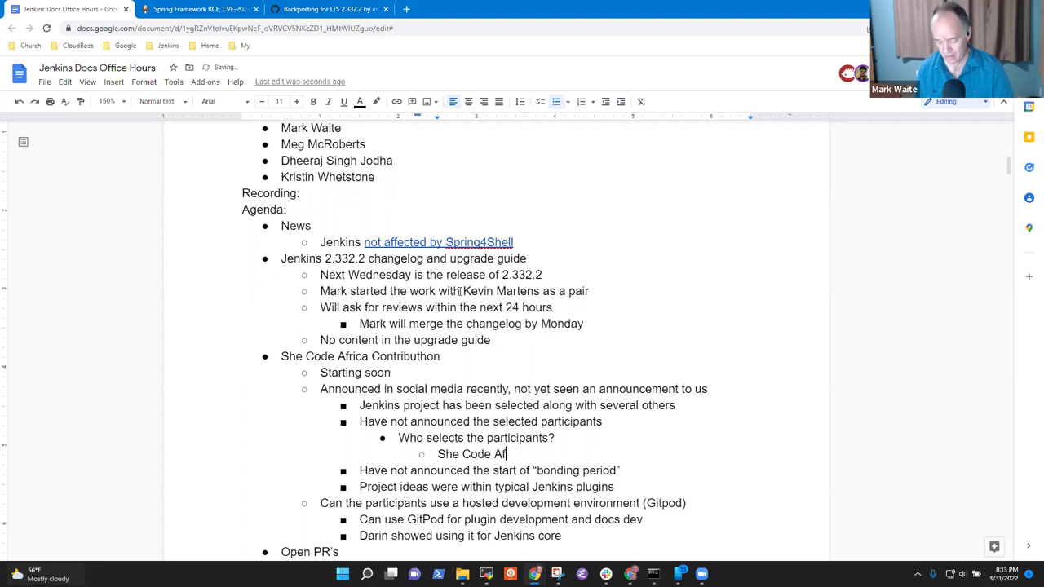
{"action": "type", "text": "rica selects them"}
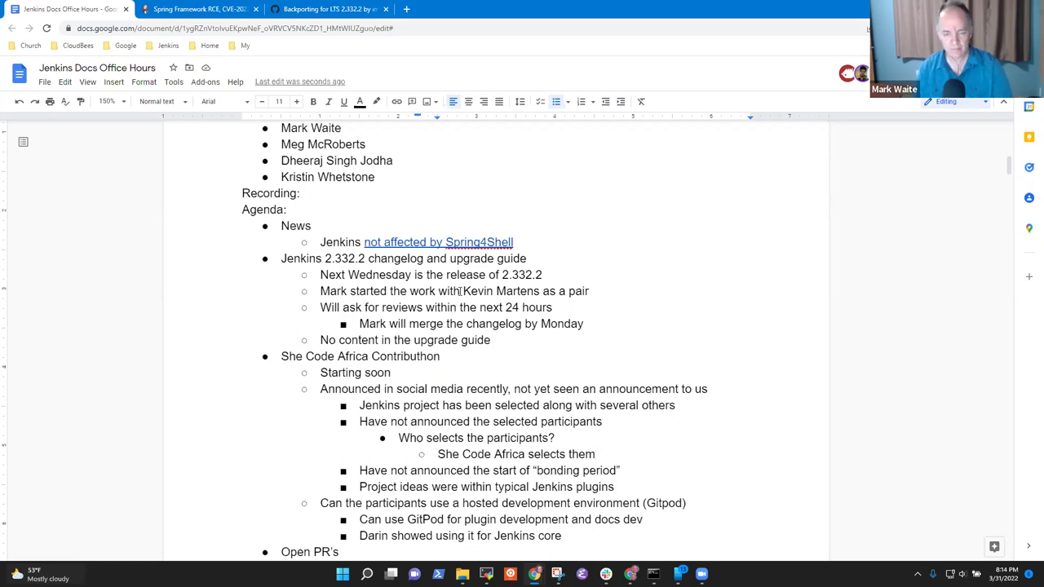
- Insert a top-level agenda bullet reading "GSoC" directly above "Open PR's"
{"action": "key", "text": "Down"}
{"action": "key", "text": "Down"}
{"action": "key", "text": "Down"}
{"action": "scroll", "coordinate": [460, 291], "scroll_direction": "down", "scroll_amount": 1}
{"action": "key", "text": "Up"}
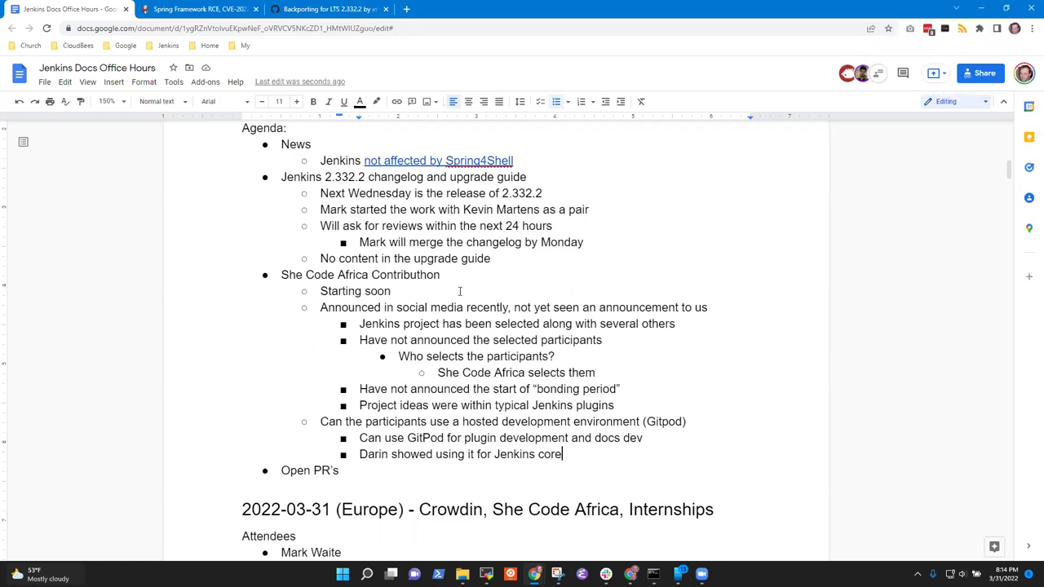
{"action": "key", "text": "Home"}
{"action": "key", "text": "Return"}
{"action": "key", "text": "Up"}
{"action": "type", "text": "GSoC"}
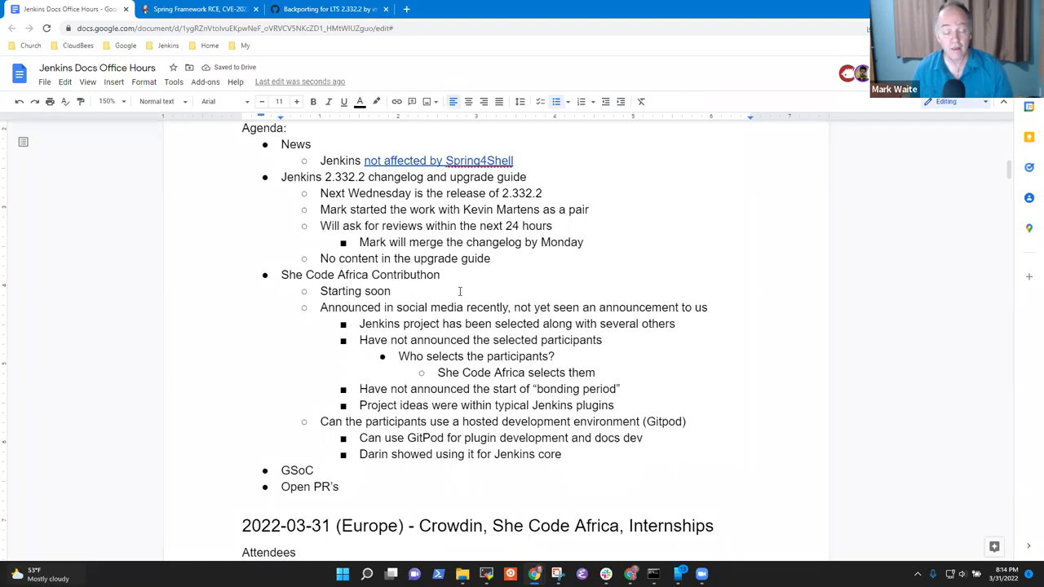
- Nest a bullet reading "Office hours start in 45 minutes" under the GSoC agenda item
{"action": "key", "text": "Return"}
{"action": "key", "text": "Tab"}
{"action": "type", "text": "Office hours st"}
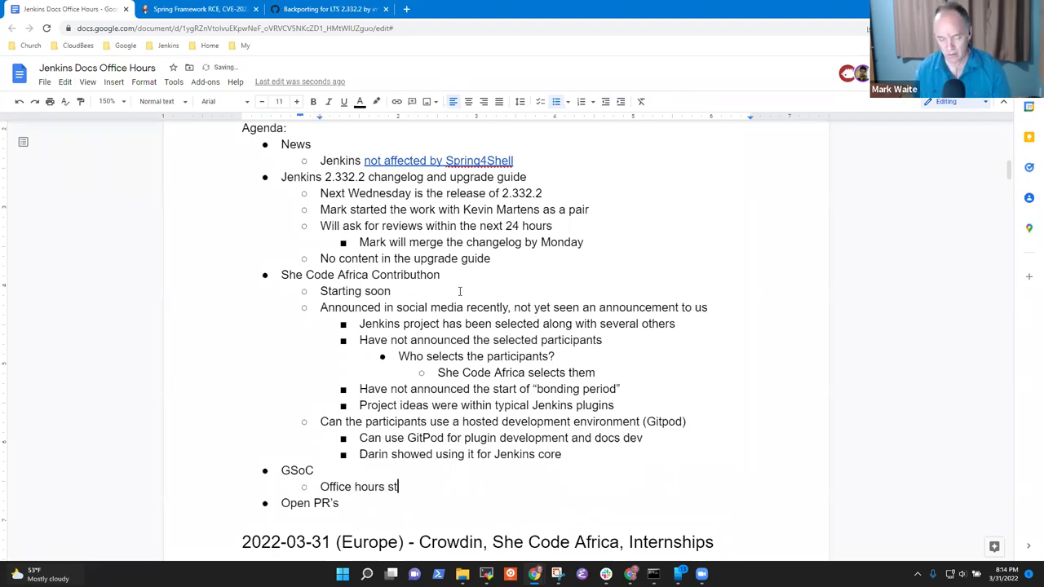
{"action": "type", "text": "art in 45 minutes"}
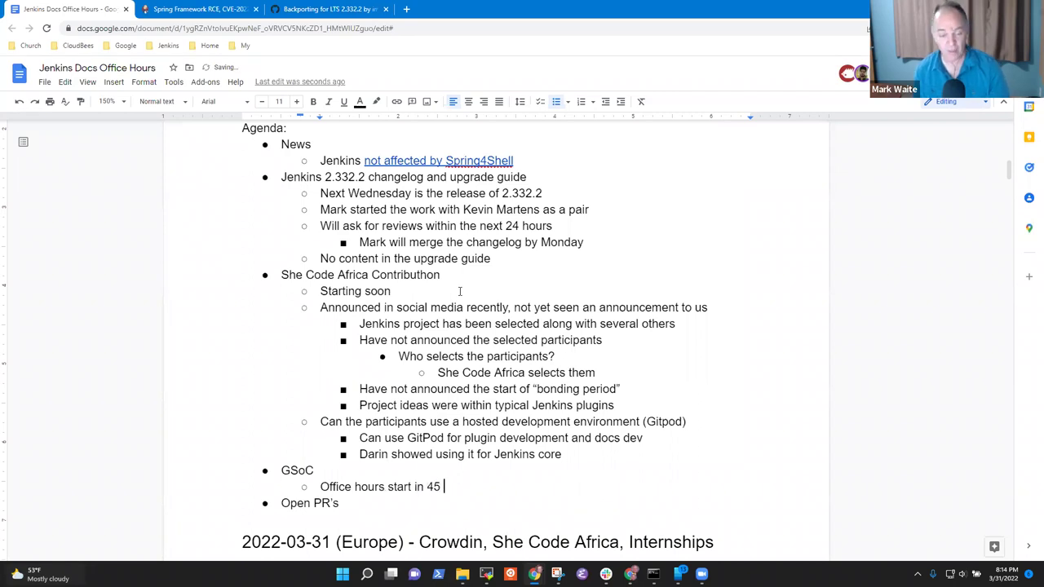
- Add a second bullet under the GSoC agenda item reading "GSoC rules forbid participants"
{"action": "key", "text": "Return"}
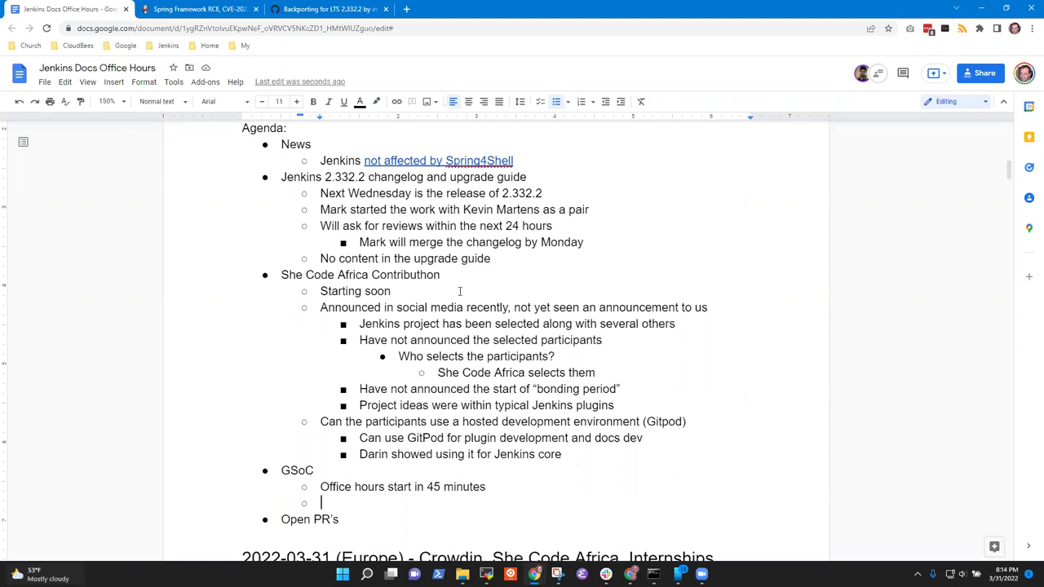
{"action": "type", "text": "Any issues with the counitries that"}
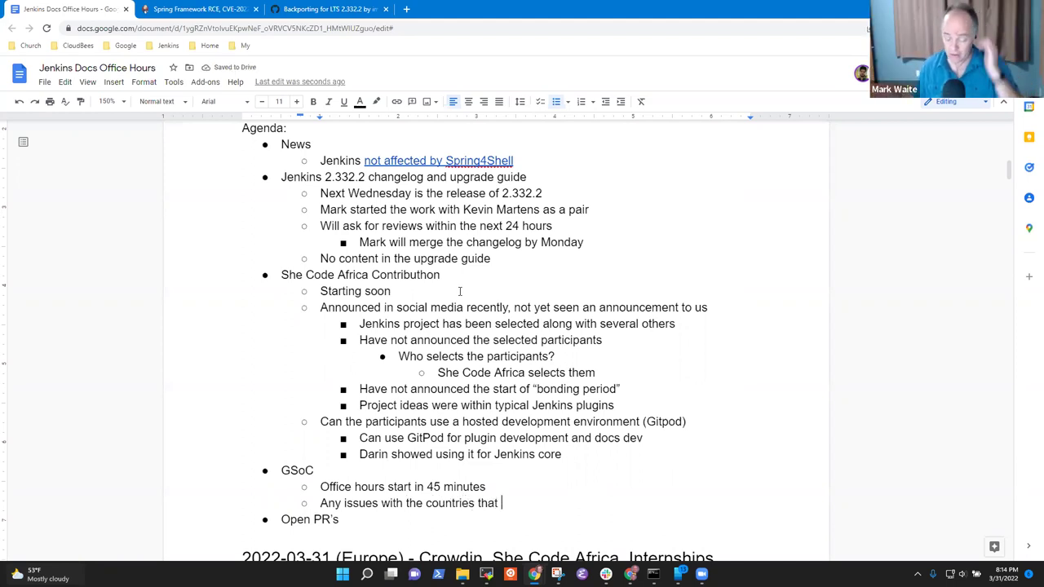
{"action": "key", "text": "shift+Home"}
{"action": "type", "text": "GS"}
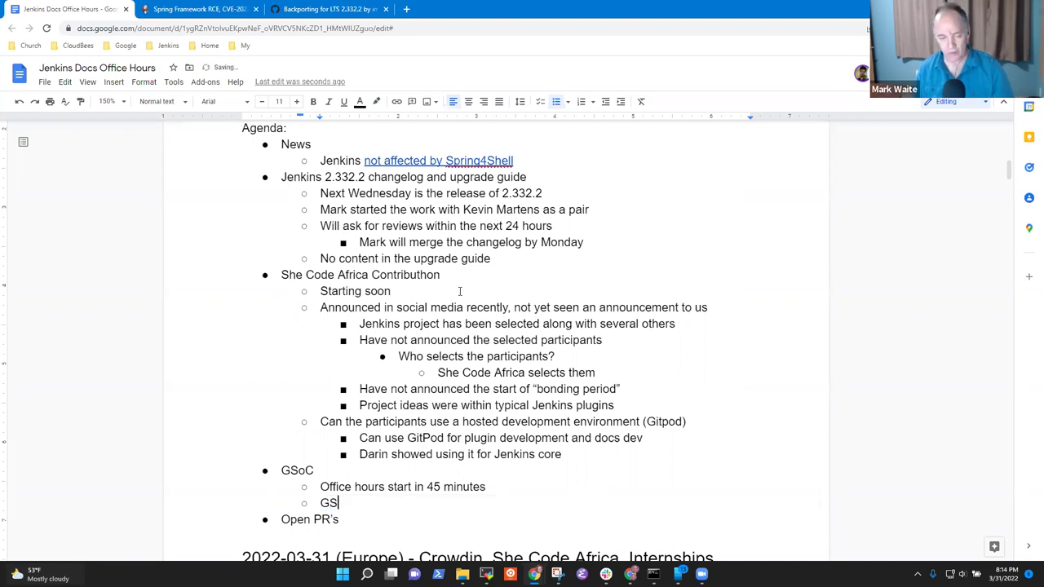
{"action": "type", "text": "oC rules forbid partici"}
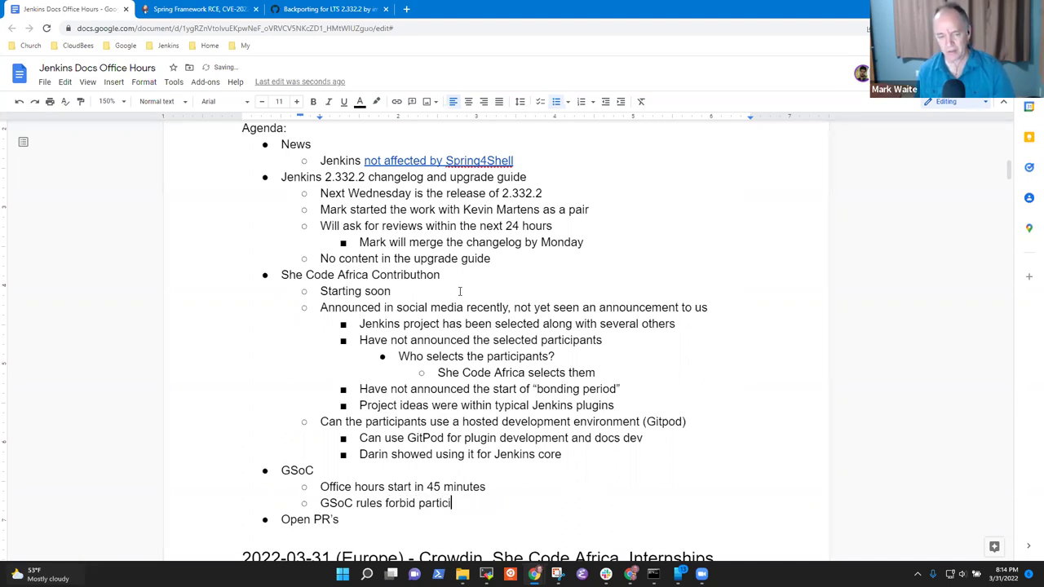
{"action": "type", "text": "pants"}
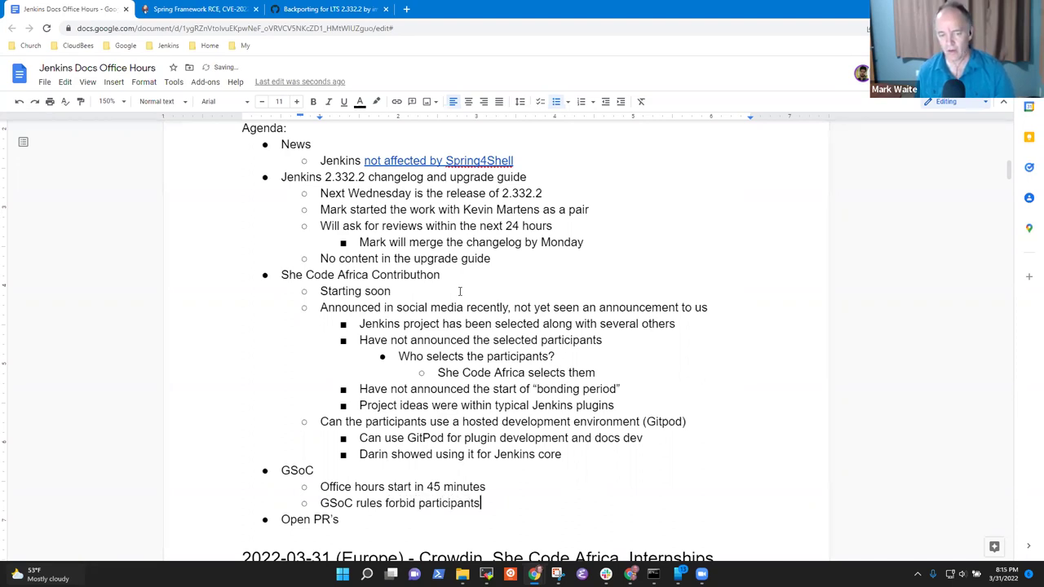
- Append the parenthetical "(who would receive a reimbursement)" to the GSoC rules bullet
{"action": "type", "text": " ("}
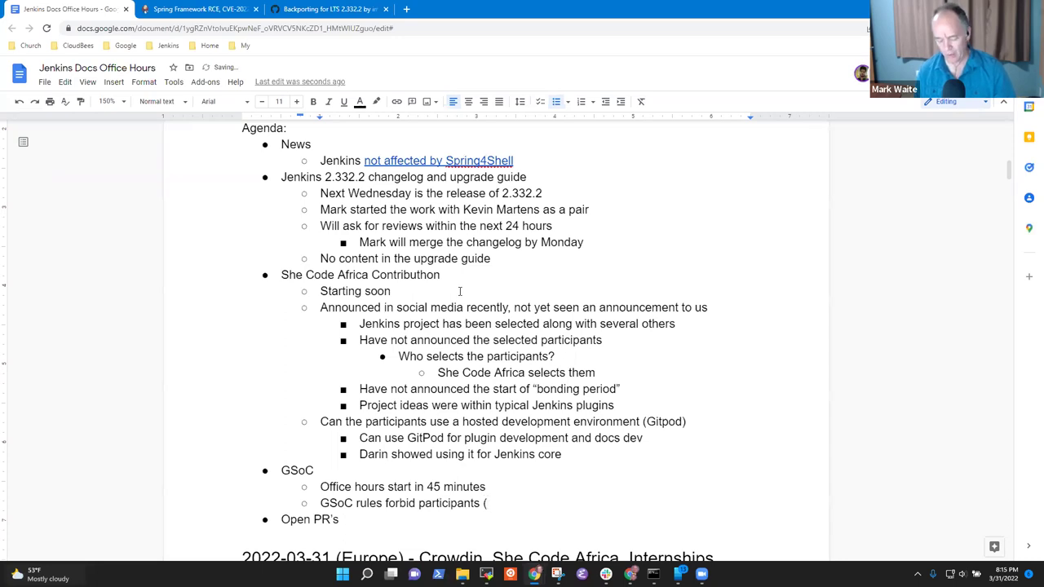
{"action": "type", "text": "rec"}
{"action": "key", "text": "BackSpace"}
{"action": "key", "text": "BackSpace"}
{"action": "key", "text": "BackSpace"}
{"action": "type", "text": "whpo"}
{"action": "key", "text": "BackSpace"}
{"action": "key", "text": "BackSpace"}
{"action": "key", "text": "BackSpace"}
{"action": "type", "text": "o would receive a reimbursement)"}
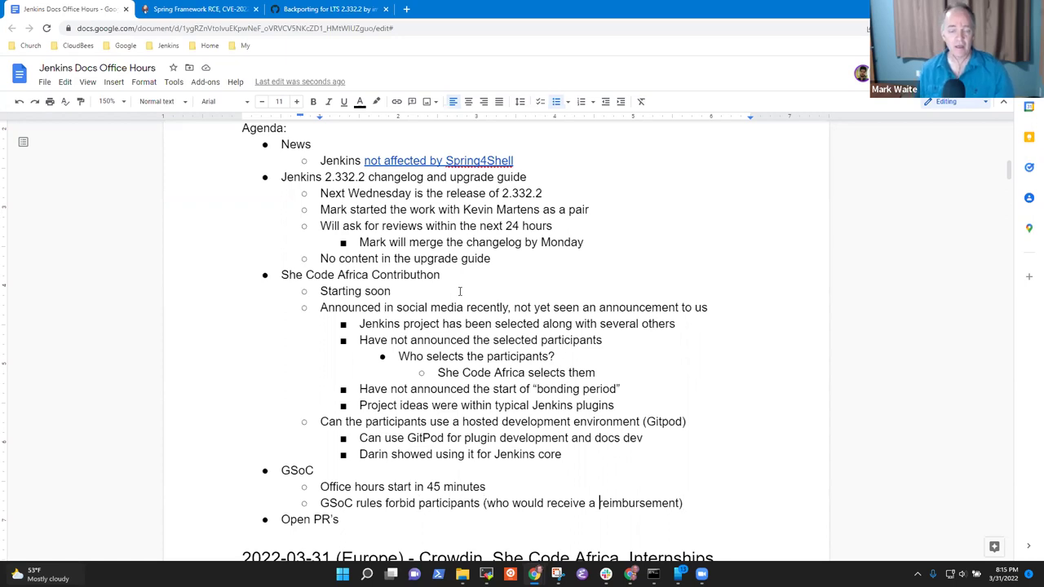
- Extend the end of the GSoC rules bullet with the words from “embargoed countries”, keeping the last two words in quotation marks
{"action": "key", "text": "End"}
{"action": "type", "text": "from "}
{"action": "type", "text": "\"embargoed "}
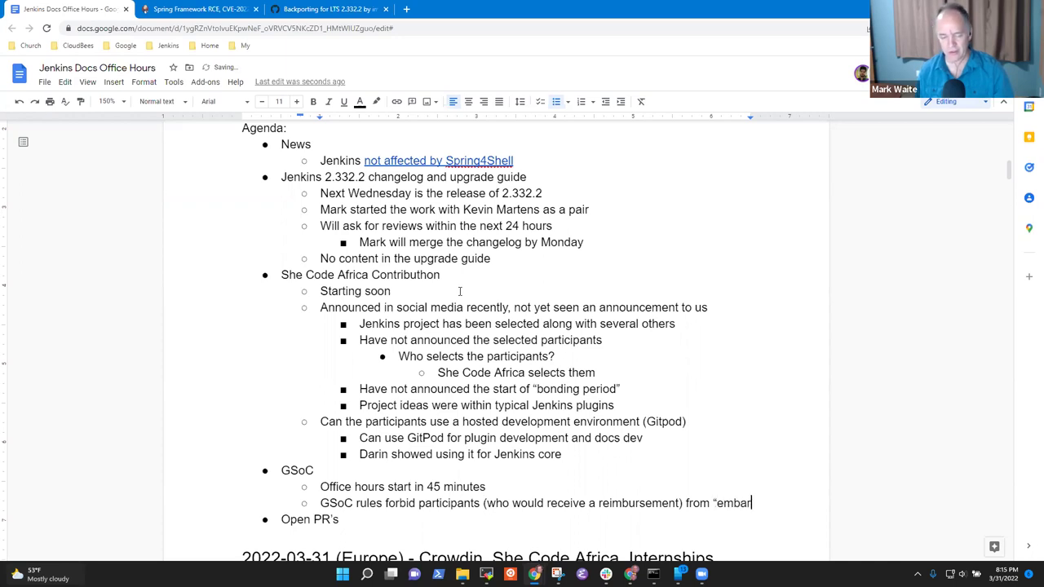
{"action": "type", "text": "cou"}
{"action": "type", "text": "ntrie"}
{"action": "type", "text": "s\""}
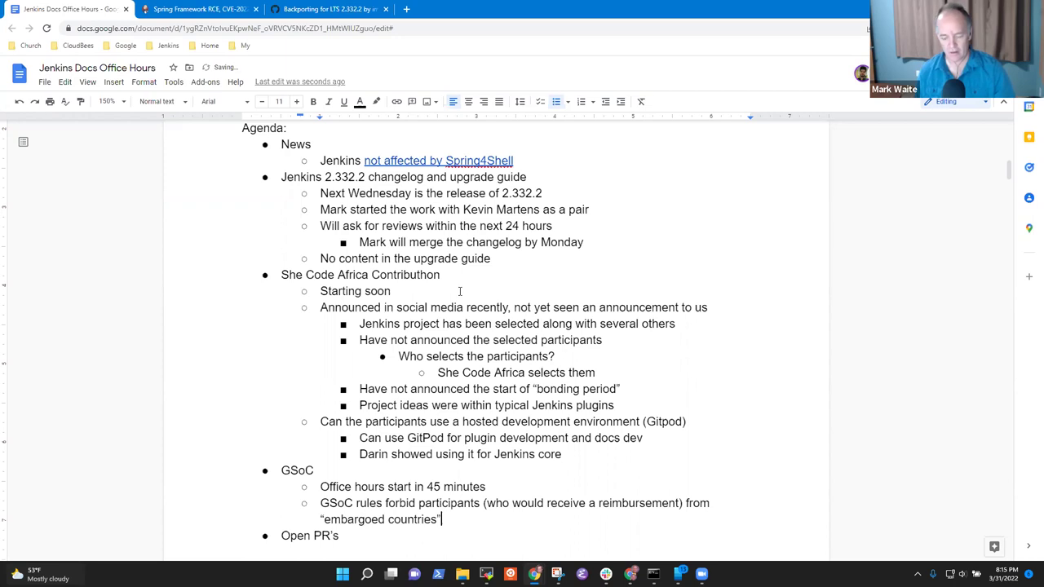
- Continue the GSoC rules bullet with ", including Russia, Belarus, North Korea, .." after “embargoed countries”
{"action": "type", "text": ", including "}
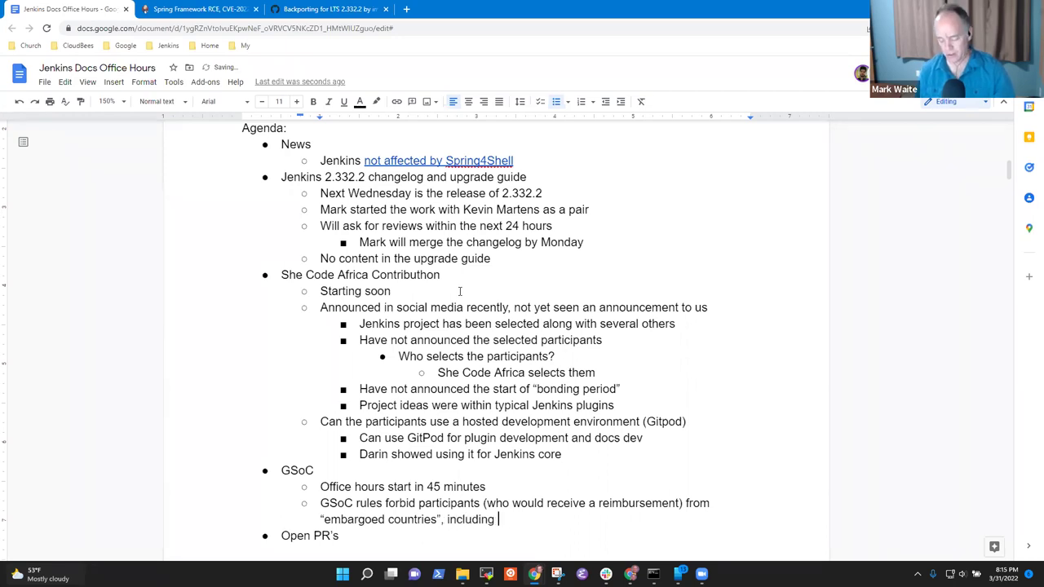
{"action": "type", "text": "Russia, Bar"}
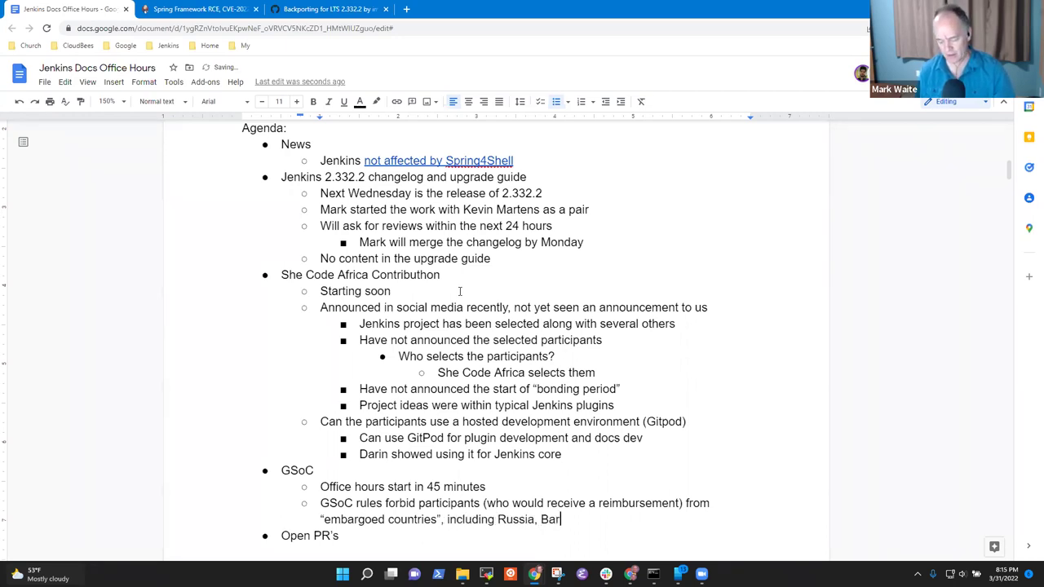
{"action": "key", "text": "BackSpace"}
{"action": "type", "text": "laru"}
{"action": "key", "text": "BackSpace"}
{"action": "key", "text": "BackSpace"}
{"action": "key", "text": "BackSpace"}
{"action": "key", "text": "BackSpace"}
{"action": "key", "text": "BackSpace"}
{"action": "type", "text": "elarus"}
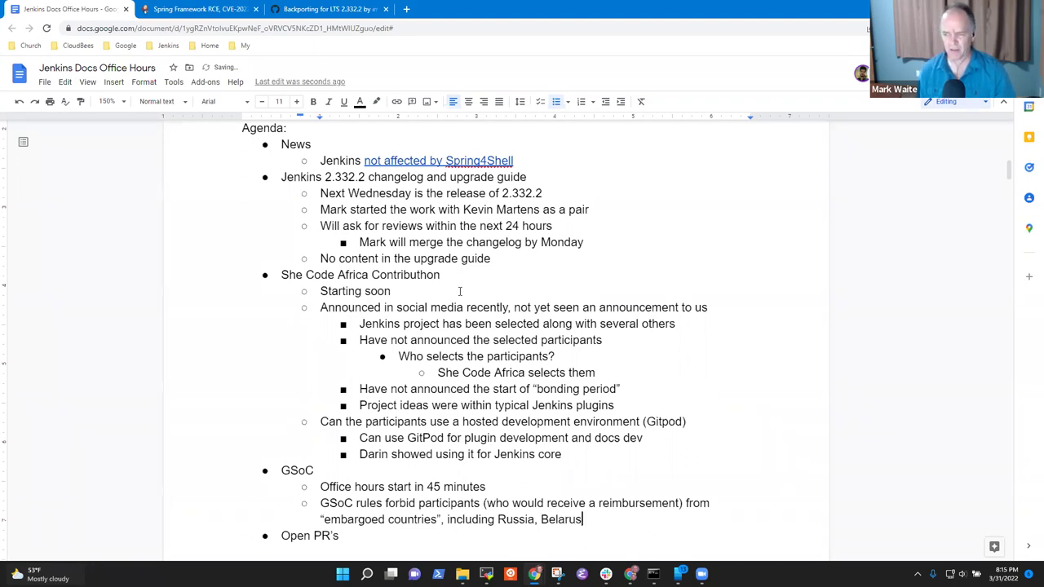
{"action": "type", "text": ", "}
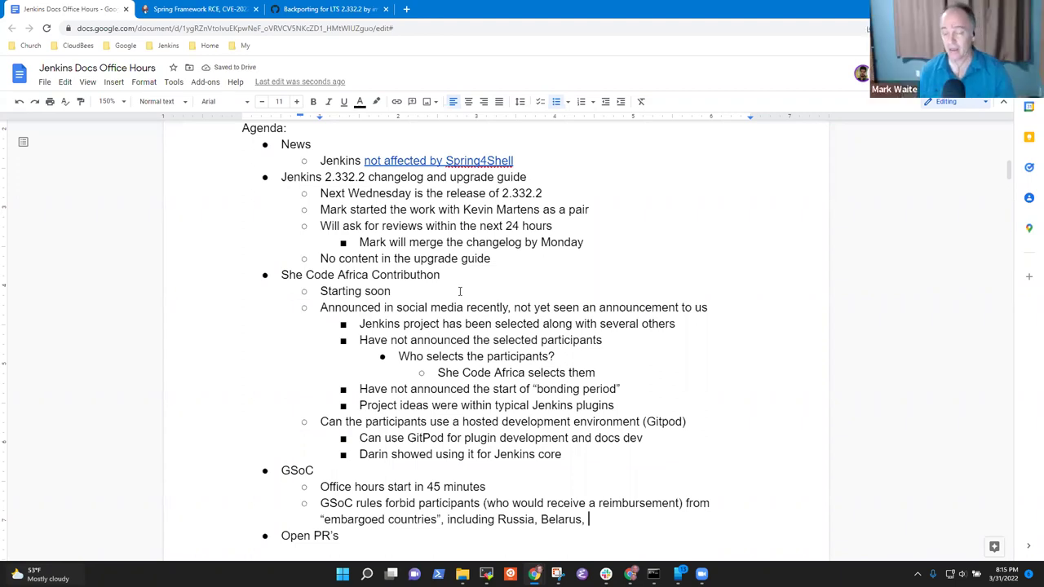
{"action": "type", "text": "North Korea"}
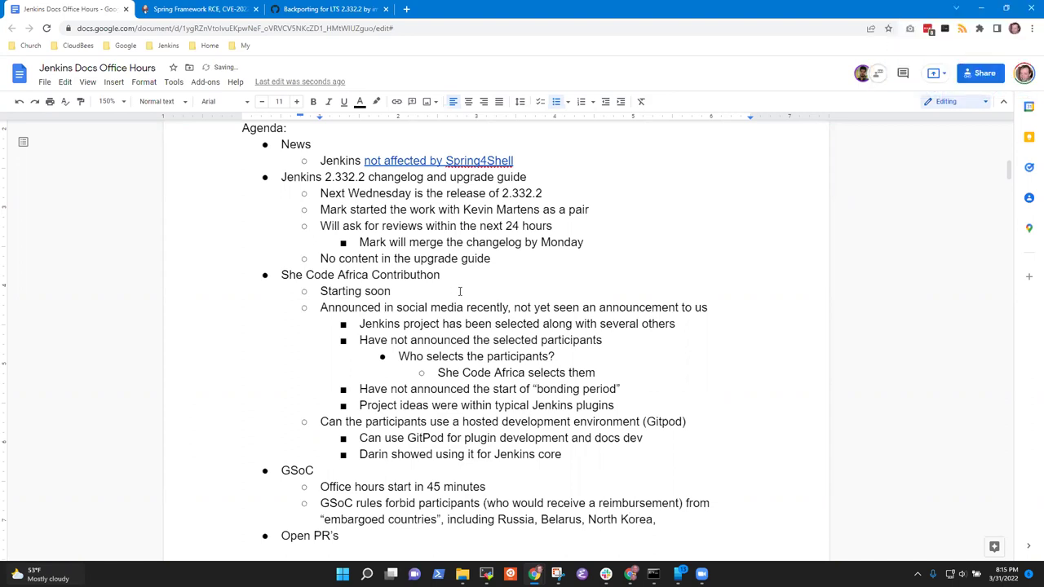
{"action": "type", "text": ", .."}
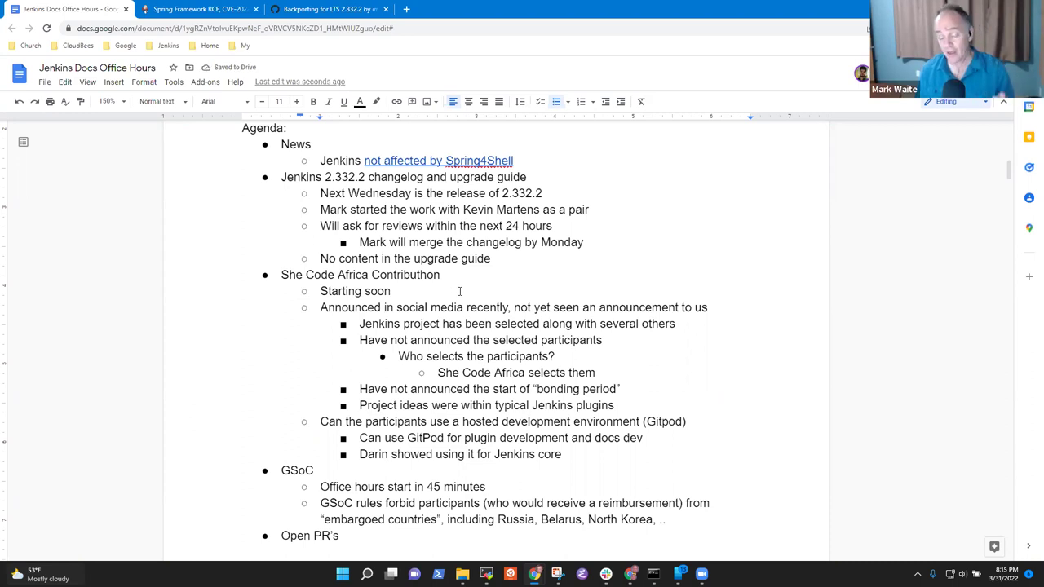
- Insert "anyone" at the start of the parenthetical in the GSoC rules bullet, before "who would receive"
{"action": "key", "text": "ctrl+Left"}
{"action": "key", "text": "Left"}
{"action": "key", "text": "Left"}
{"action": "key", "text": "Left"}
{"action": "key", "text": "Left"}
{"action": "key", "text": "Left"}
{"action": "key", "text": "Left"}
{"action": "key", "text": "Left"}
{"action": "key", "text": "Left"}
{"action": "key", "text": "Right"}
{"action": "key", "text": "Right"}
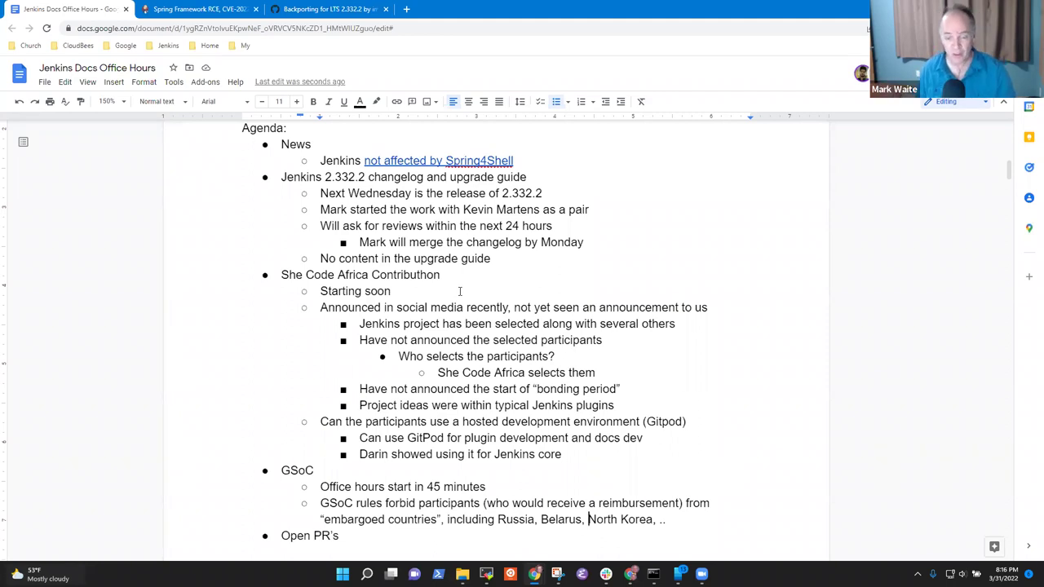
{"action": "key", "text": "Down"}
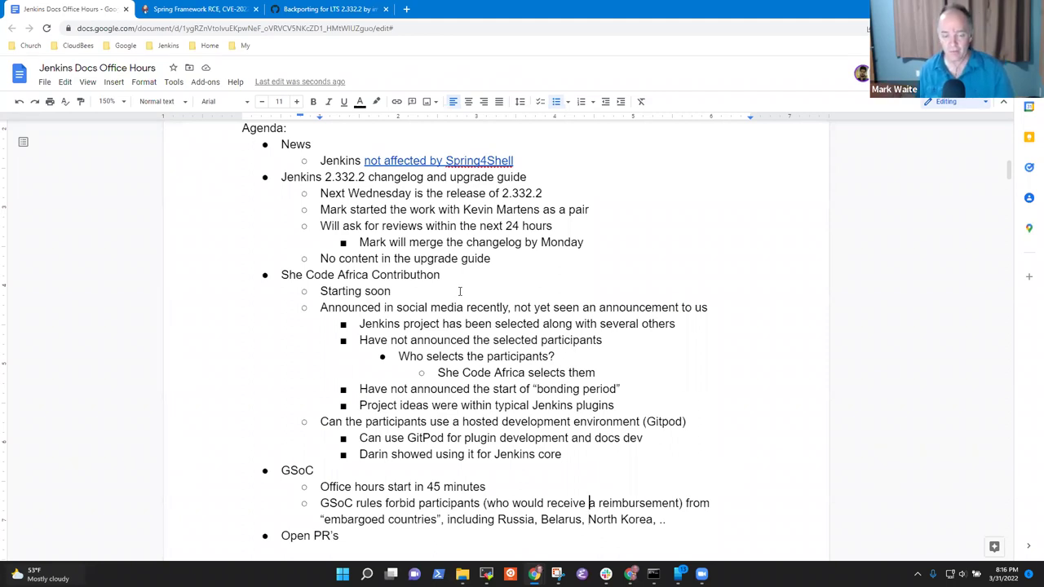
{"action": "key", "text": "ctrl+Left"}
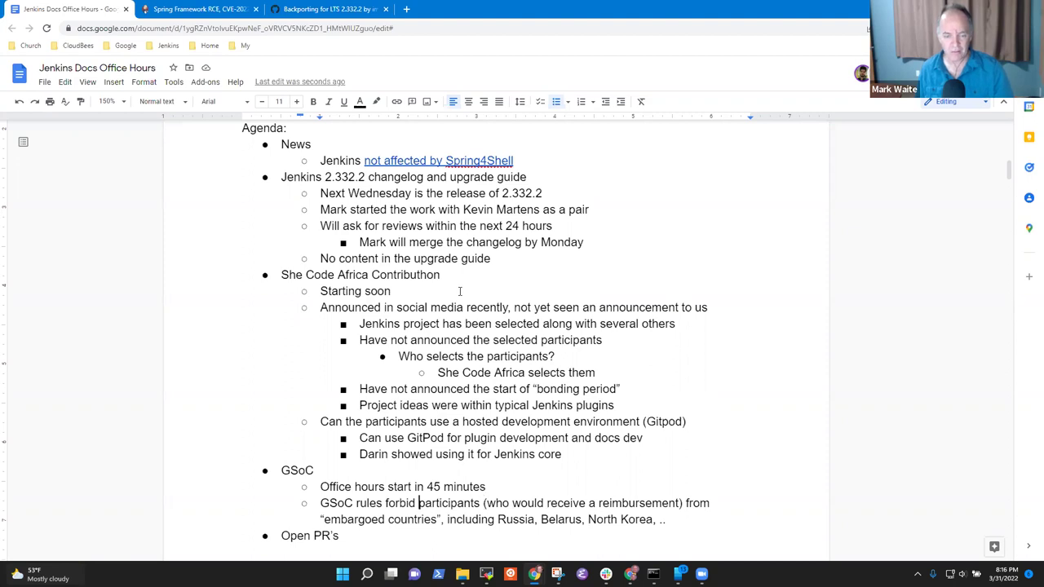
{"action": "key", "text": "ctrl+shift+Right"}
{"action": "key", "text": "Left"}
{"action": "key", "text": "ctrl+Right"}
{"action": "key", "text": "Right"}
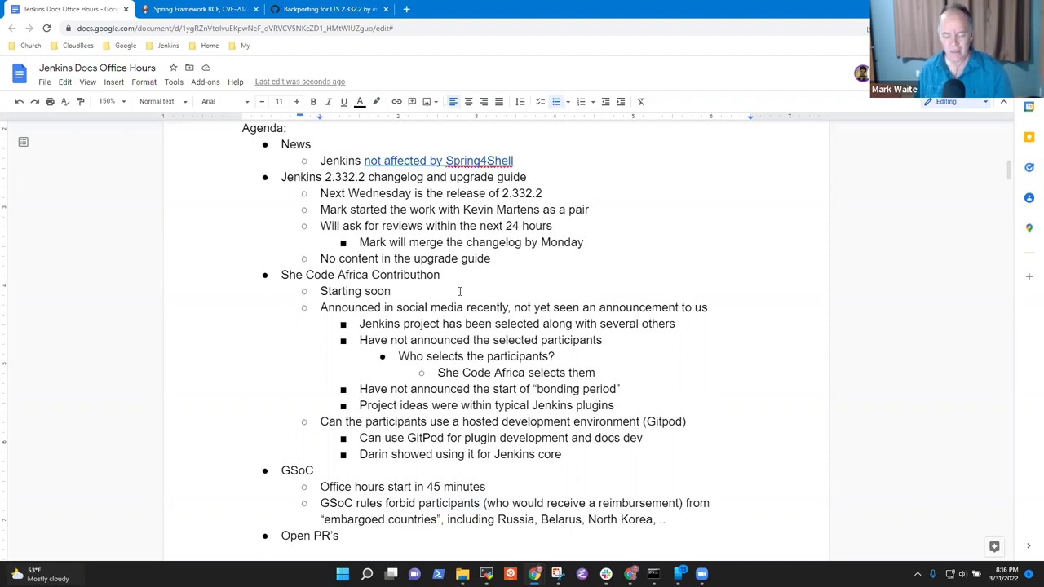
{"action": "type", "text": "anyone"}
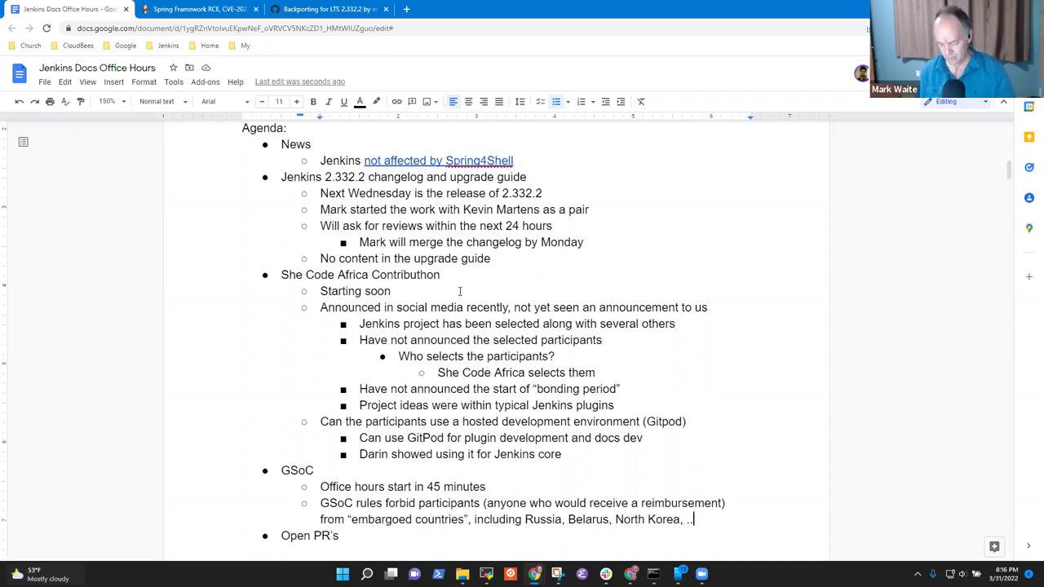
- Complete the ellipsis ending the GSoC rules bullet and add an empty nested bullet below it
{"action": "type", "text": "."}
{"action": "key", "text": "Return"}
{"action": "key", "text": "Tab"}
{"action": "type", "text": "Resind"}
{"action": "key", "text": "ctrl+BackSpace"}
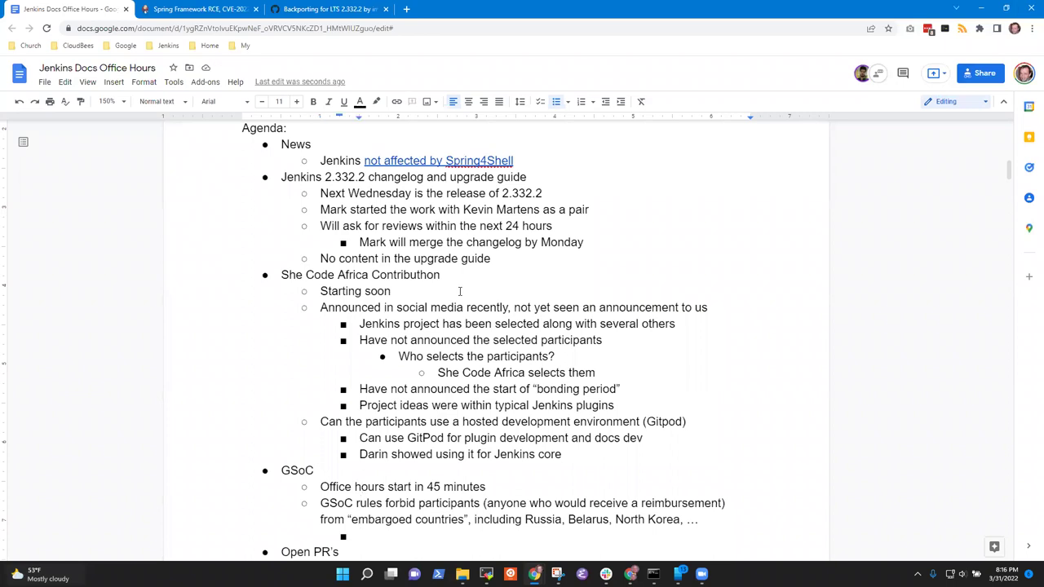
- Insert "potentially" before "receive a reimbursement" in the GSoC rules bullet
{"action": "key", "text": "Up"}
{"action": "key", "text": "Up"}
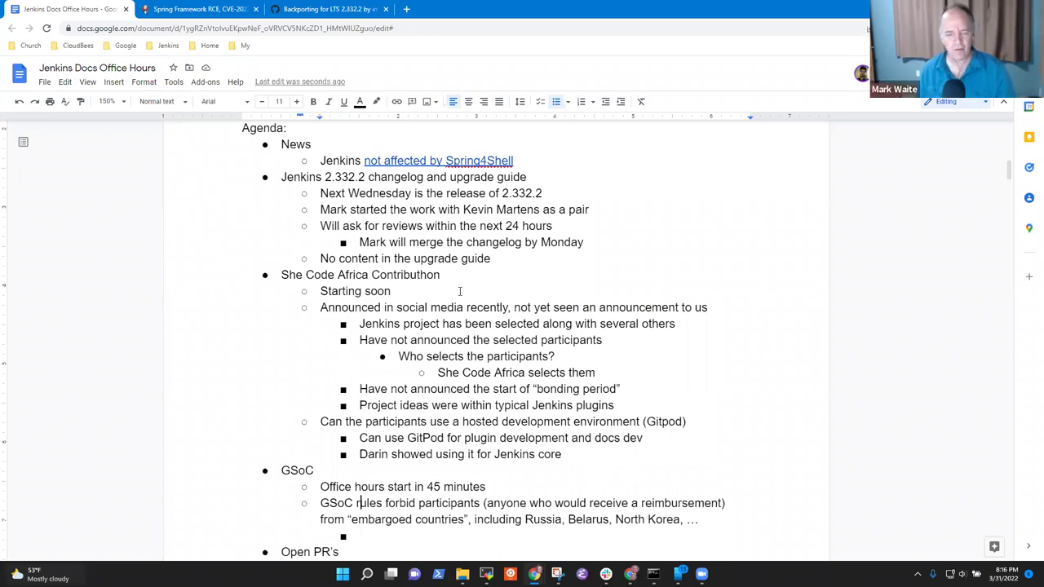
{"action": "key", "text": "End"}
{"action": "type", "text": "potentially"}
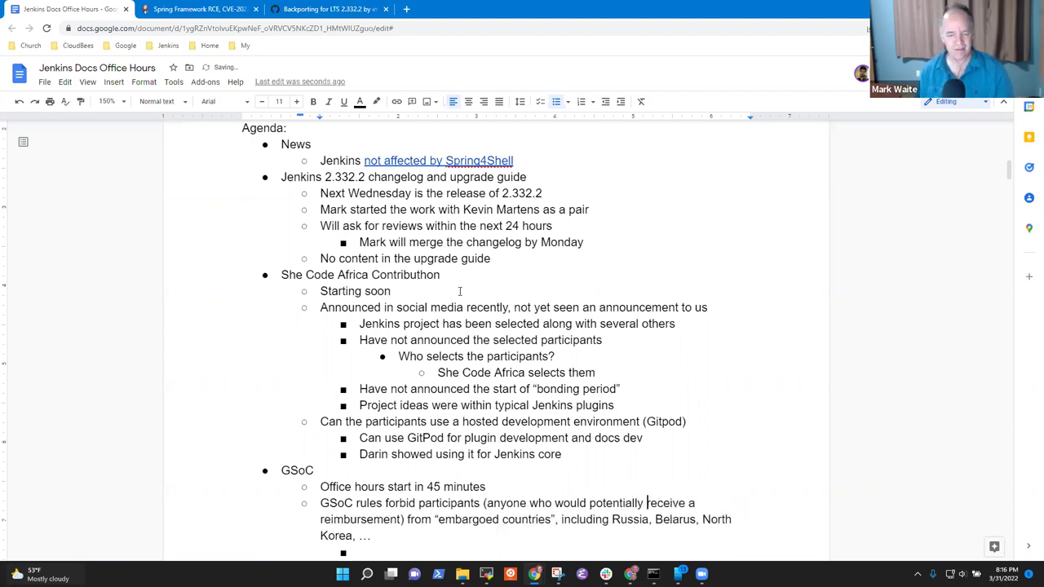
- Replace the reimbursement parenthetical in the GSoC rules bullet with "(mentors, participants)", keeping “embargoed countries” after it
{"action": "key", "text": "ctrl+Left"}
{"action": "key", "text": "ctrl+Left"}
{"action": "key", "text": "ctrl+Left"}
{"action": "key", "text": "ctrl+Left"}
{"action": "key", "text": "ctrl+Left"}
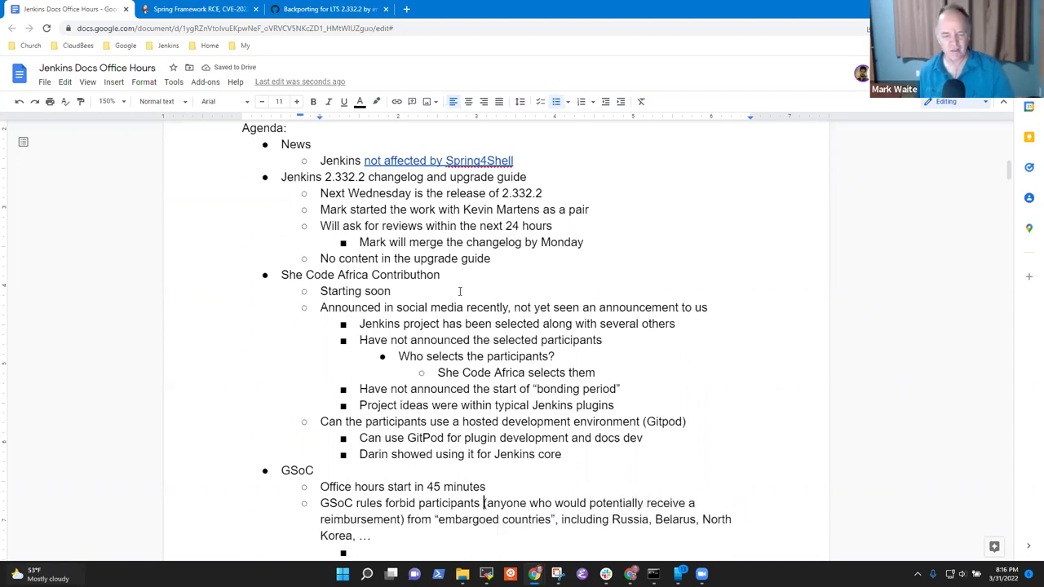
{"action": "key", "text": "ctrl+shift+Right"}
{"action": "key", "text": "ctrl+shift+Right"}
{"action": "key", "text": "ctrl+shift+Right"}
{"action": "key", "text": "ctrl+shift+Right"}
{"action": "key", "text": "ctrl+shift+Right"}
{"action": "key", "text": "ctrl+shift+Right"}
{"action": "key", "text": "ctrl+shift+Right"}
{"action": "key", "text": "ctrl+shift+Right"}
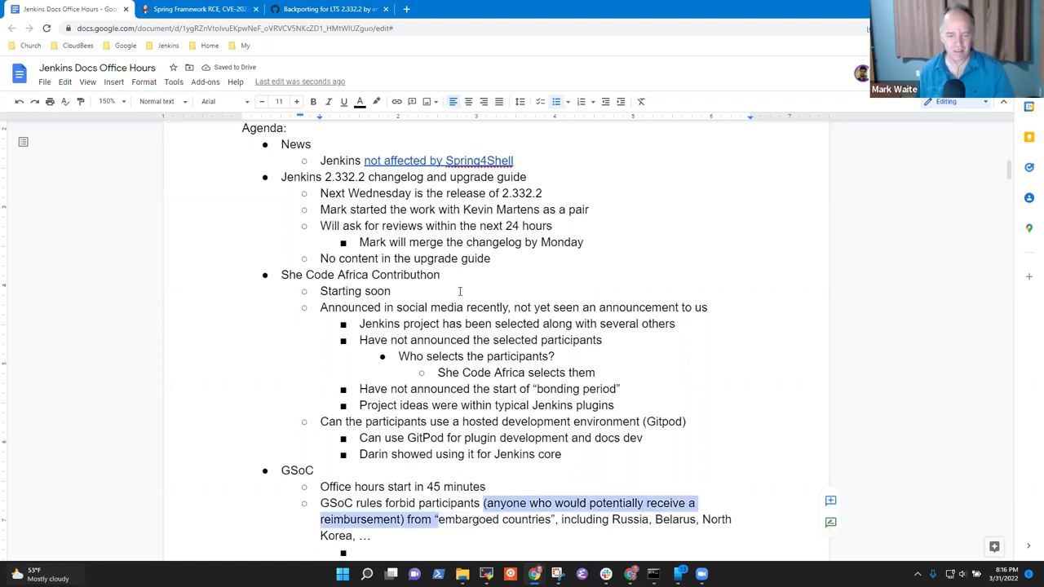
{"action": "key", "text": "BackSpace"}
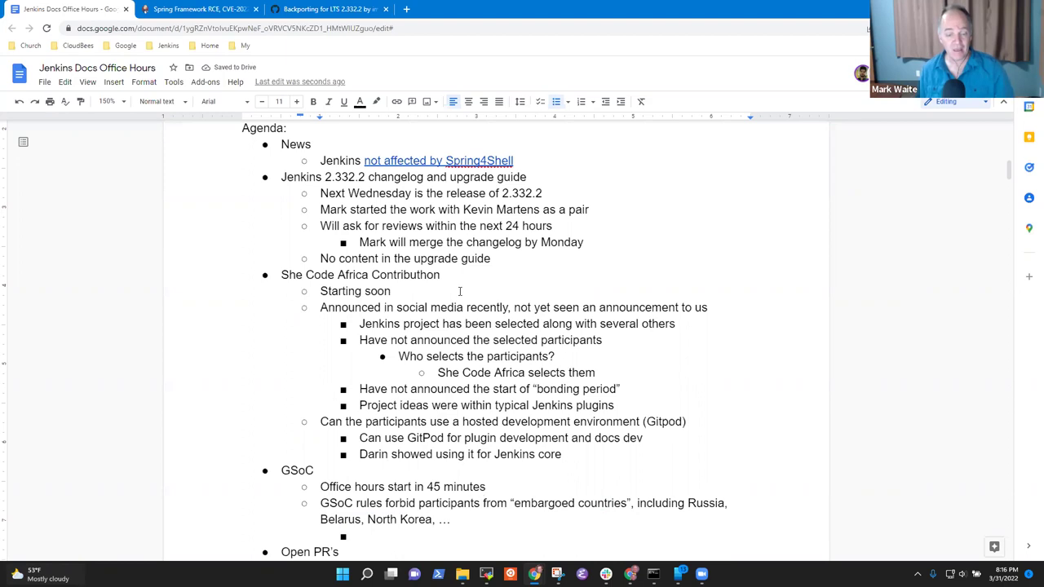
{"action": "type", "text": "(mentors, "}
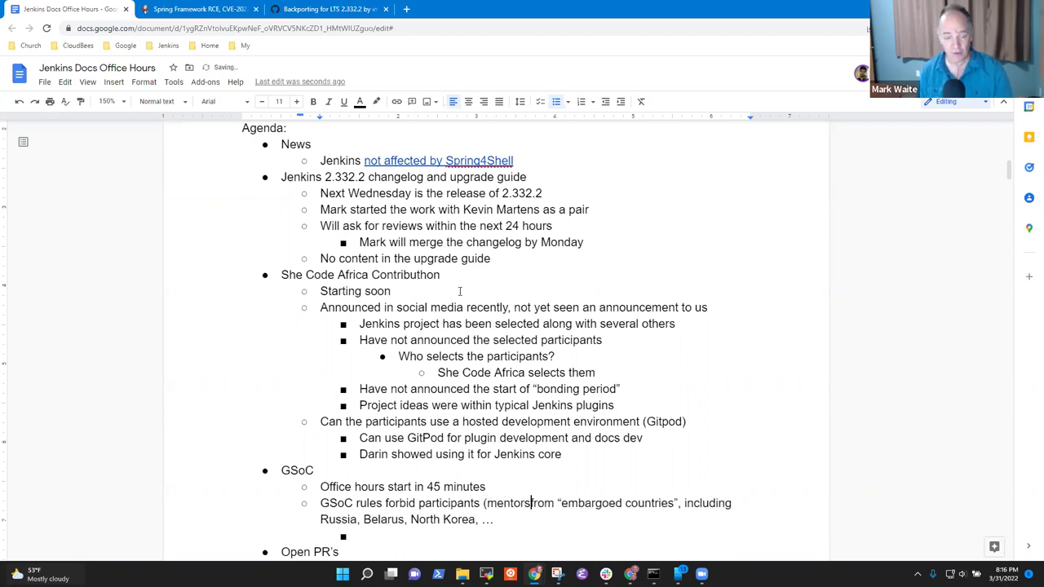
{"action": "type", "text": "pa"}
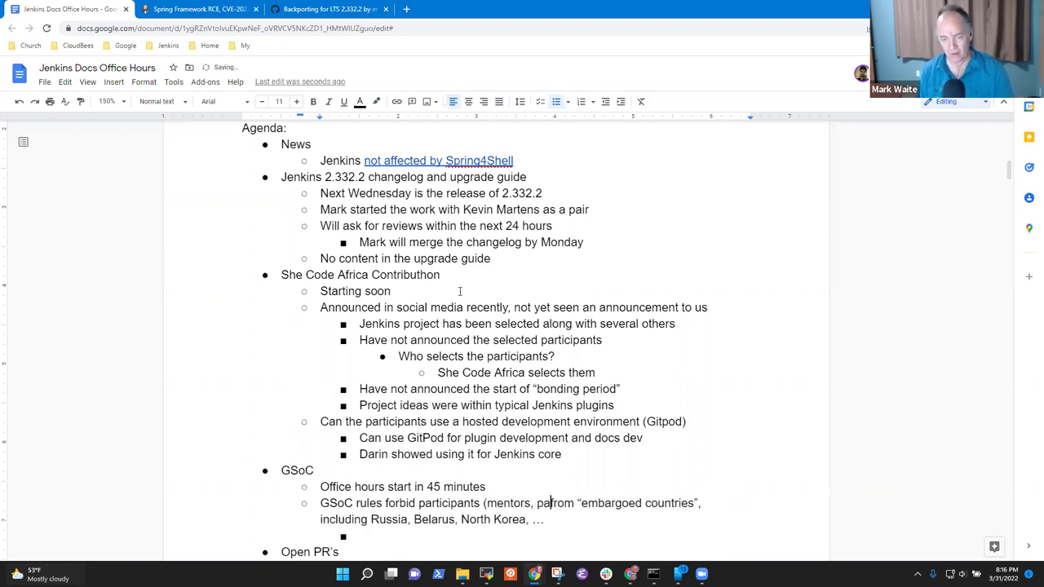
{"action": "type", "text": "rti"}
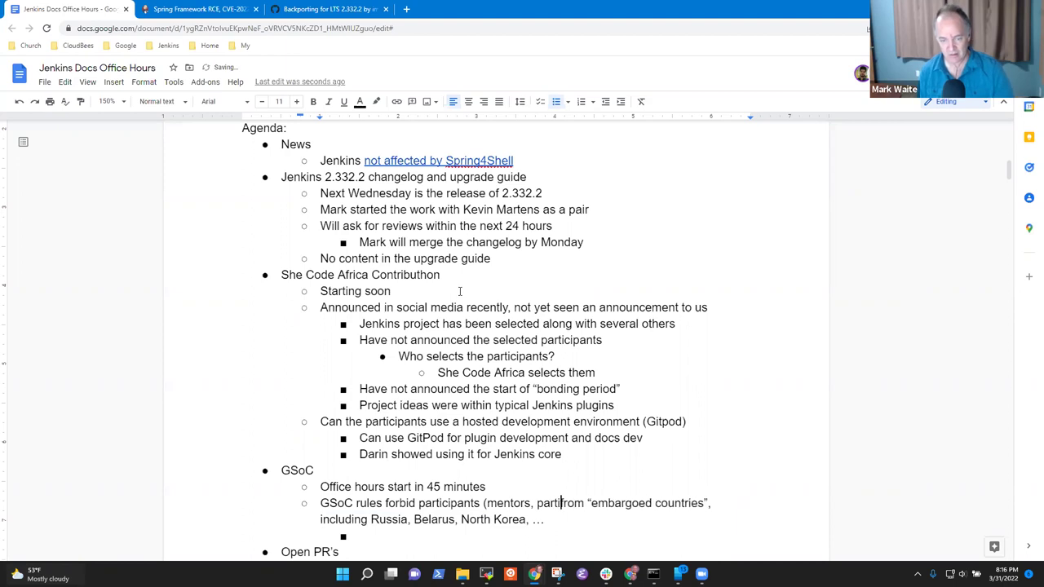
{"action": "type", "text": "cipants)"}
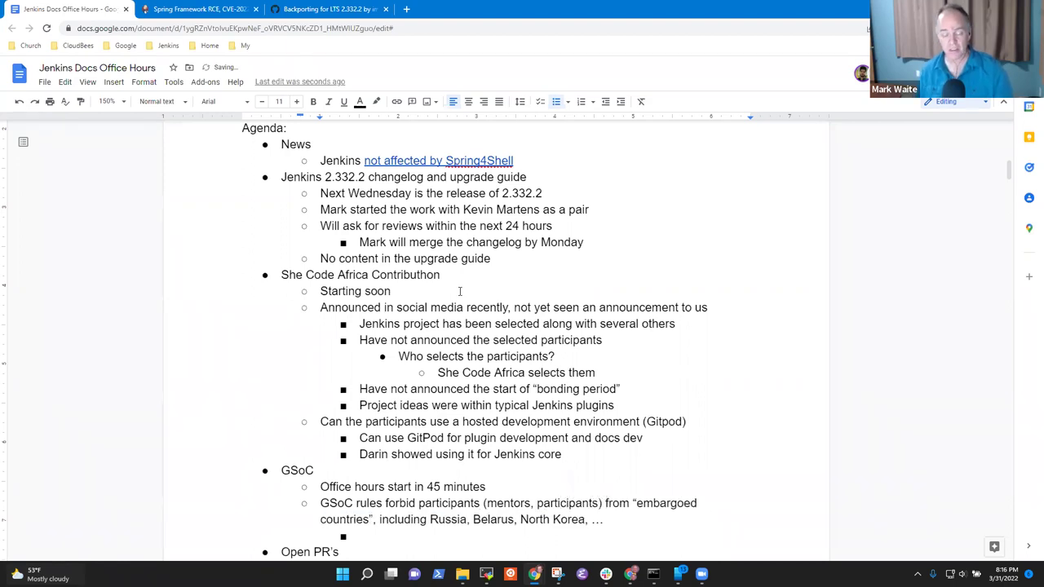
{"action": "key", "text": "Down"}
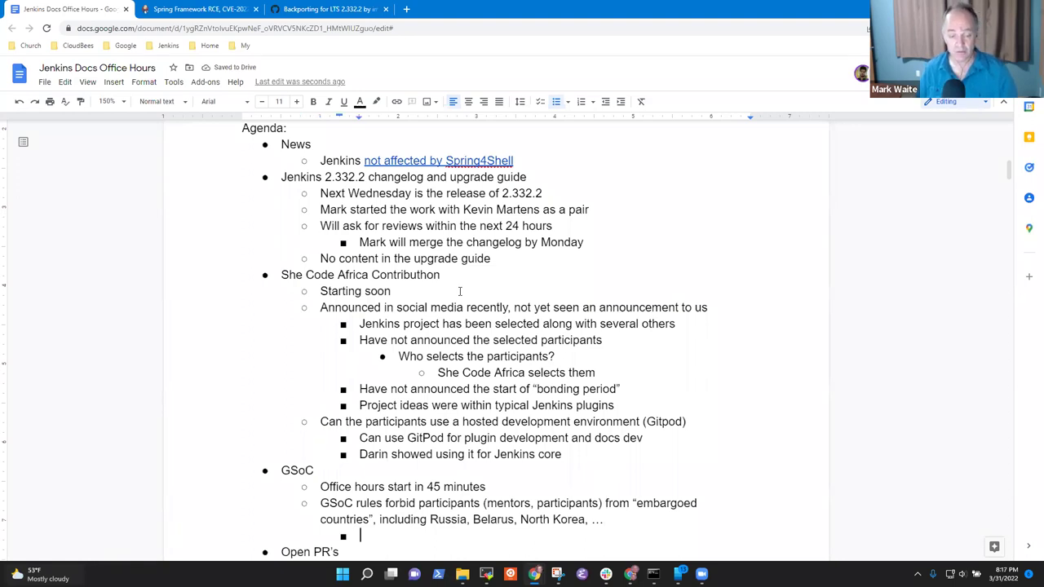
{"action": "type", "text": "Not allowed"}
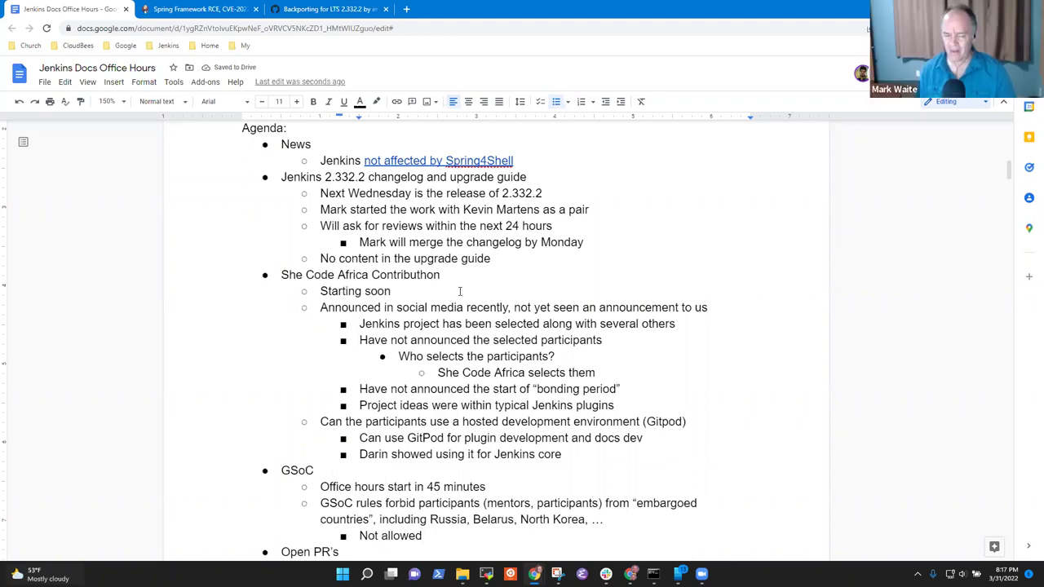
{"action": "key", "text": "ctrl+shift+Left"}
{"action": "key", "text": "ctrl+shift+Left"}
{"action": "key", "text": "BackSpace"}
- Replace the nested bullet "Not allowed" under the GSoC rules with "Residing in the embargoed country, not citizen of the embargoed country"
{"action": "type", "text": "Residing in the embargoed country, not "}
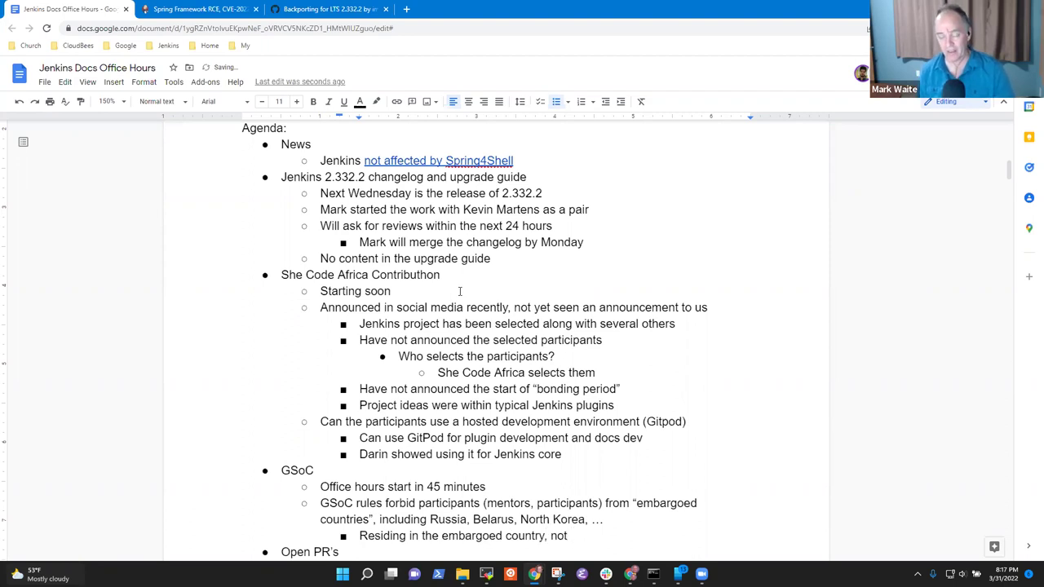
{"action": "type", "text": "citi"}
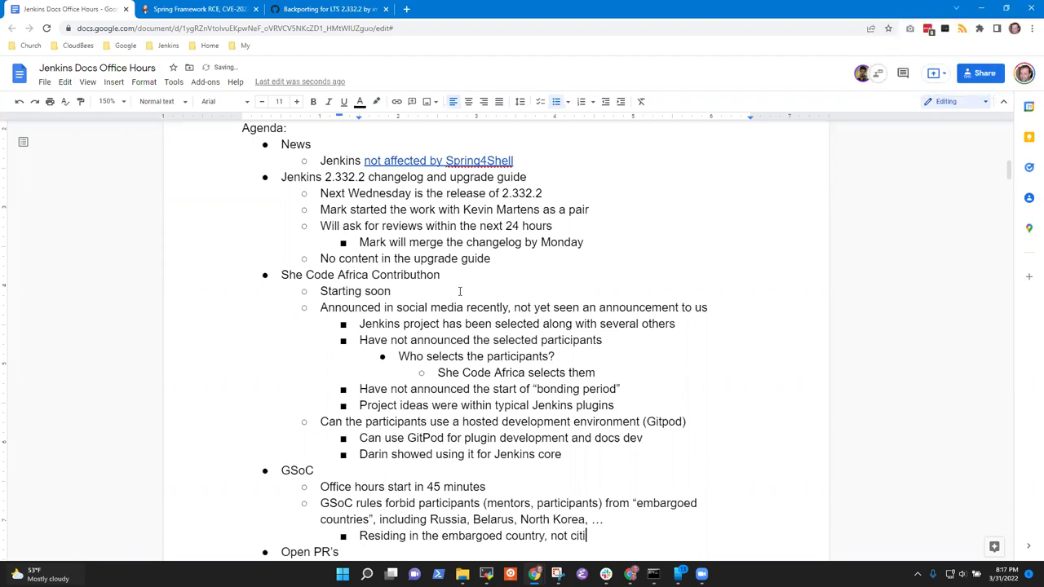
{"action": "type", "text": "zen of the embargoed "}
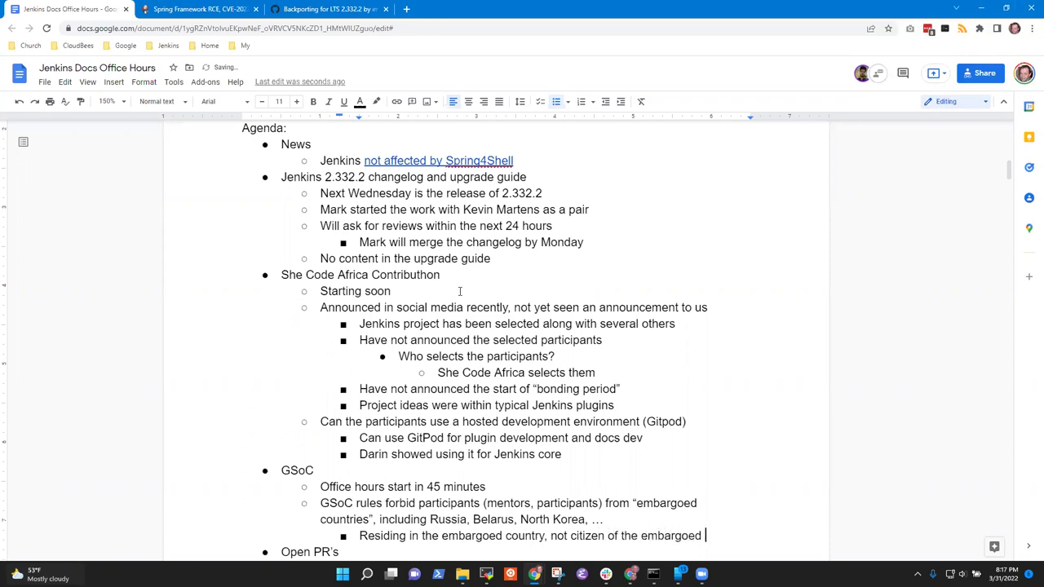
{"action": "type", "text": "coutnry"}
{"action": "key", "text": "ctrl+BackSpace"}
{"action": "type", "text": "country"}
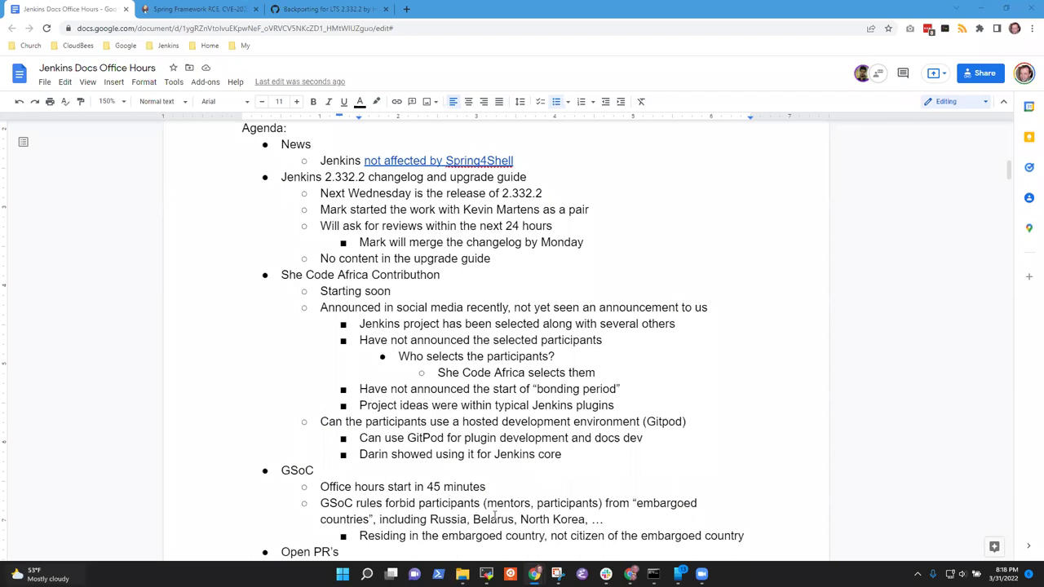
- Add a second-level GSoC bullet after the residency note: "Not seen any candidates or mentors that would be affected thus far"
{"action": "left_click", "coordinate": [526, 530]}
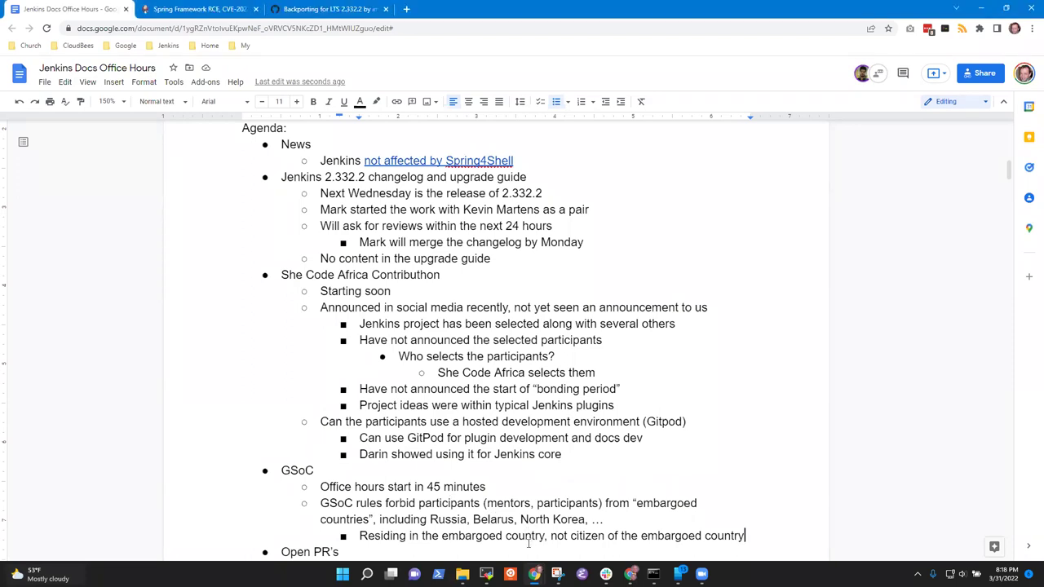
{"action": "key", "text": "Return"}
{"action": "key", "text": "shift+Tab"}
{"action": "type", "text": "Not seen"}
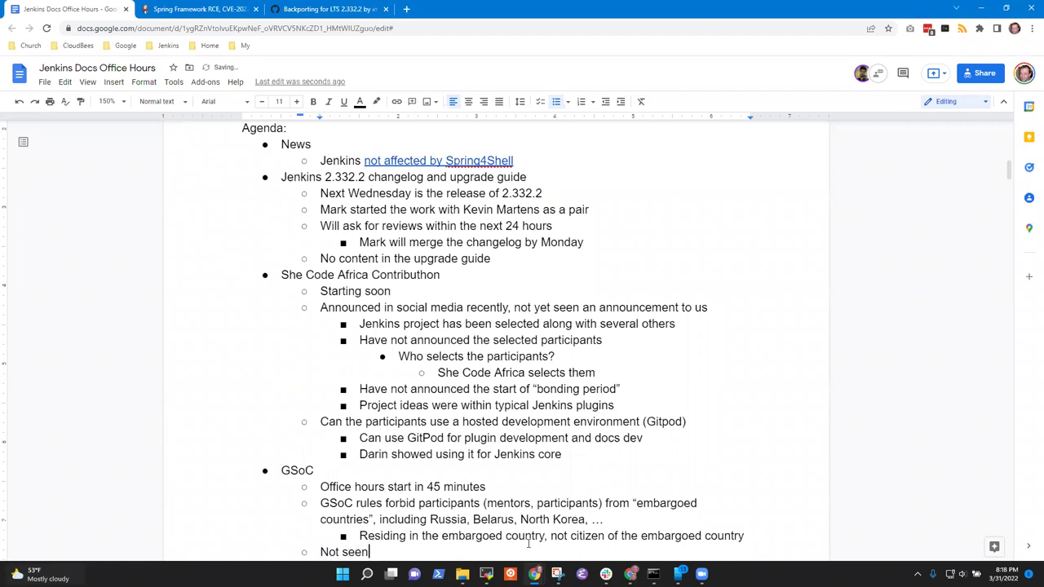
{"action": "type", "text": " any candidates ar"}
{"action": "key", "text": "BackSpace"}
{"action": "key", "text": "BackSpace"}
{"action": "type", "text": "or "}
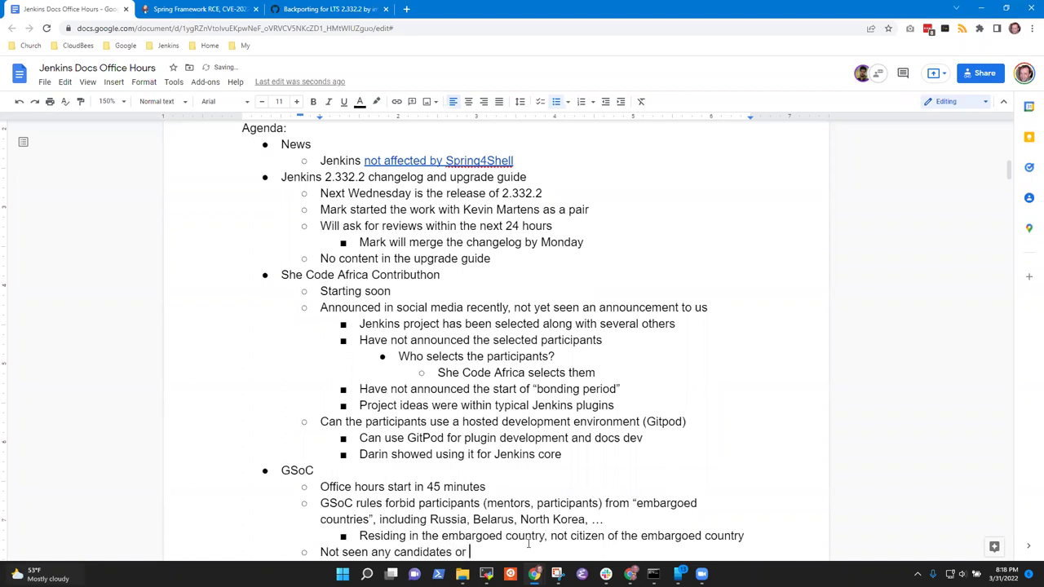
{"action": "type", "text": "mentors from"}
{"action": "scroll", "coordinate": [716, 395], "scroll_direction": "down", "scroll_amount": 2}
{"action": "key", "text": "BackSpace"}
{"action": "key", "text": "BackSpace"}
{"action": "key", "text": "BackSpace"}
{"action": "key", "text": "BackSpace"}
{"action": "key", "text": "BackSpace"}
{"action": "type", "text": "that would be affected "}
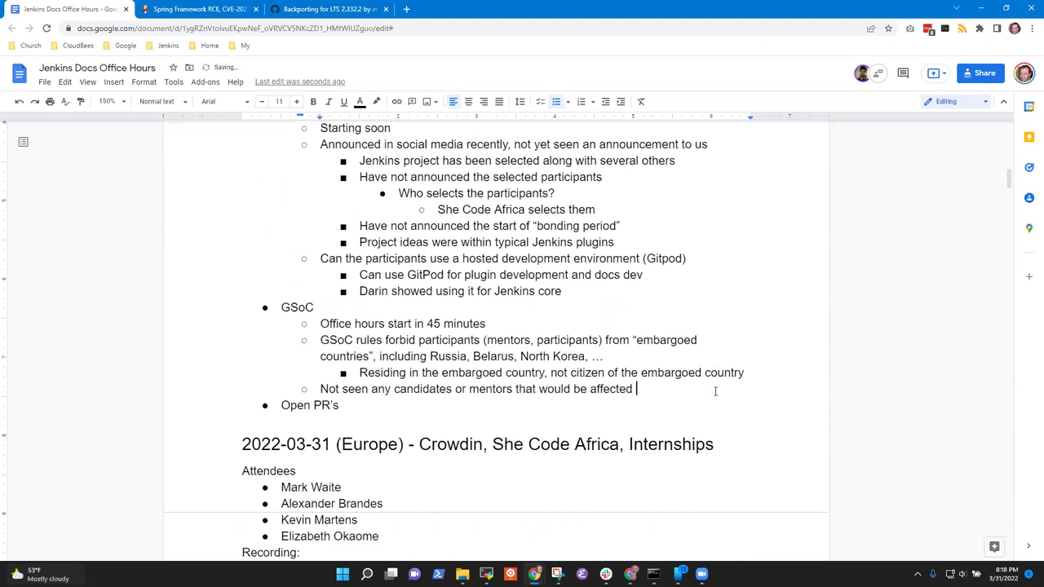
{"action": "type", "text": "thus far"}
{"action": "key", "text": "Home"}
{"action": "key", "text": "shift+End"}
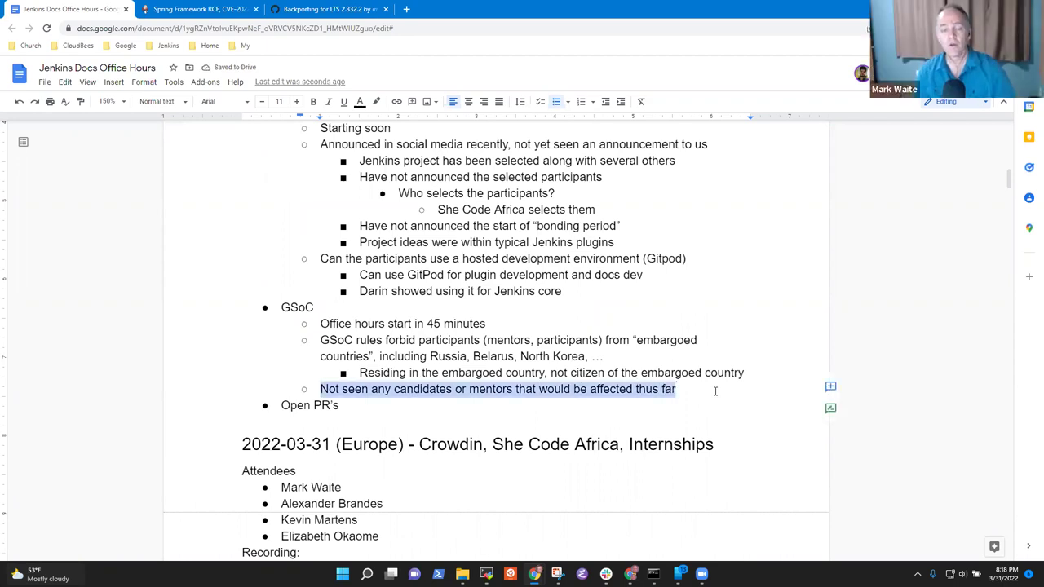
{"action": "left_click", "coordinate": [716, 392]}
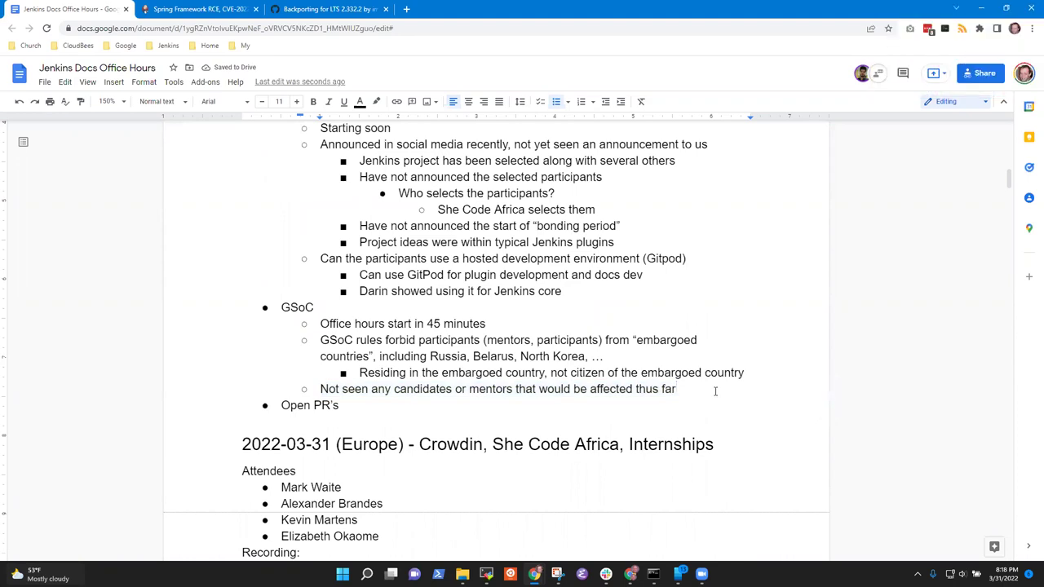
{"action": "key", "text": "Home"}
{"action": "key", "text": "shift+End"}
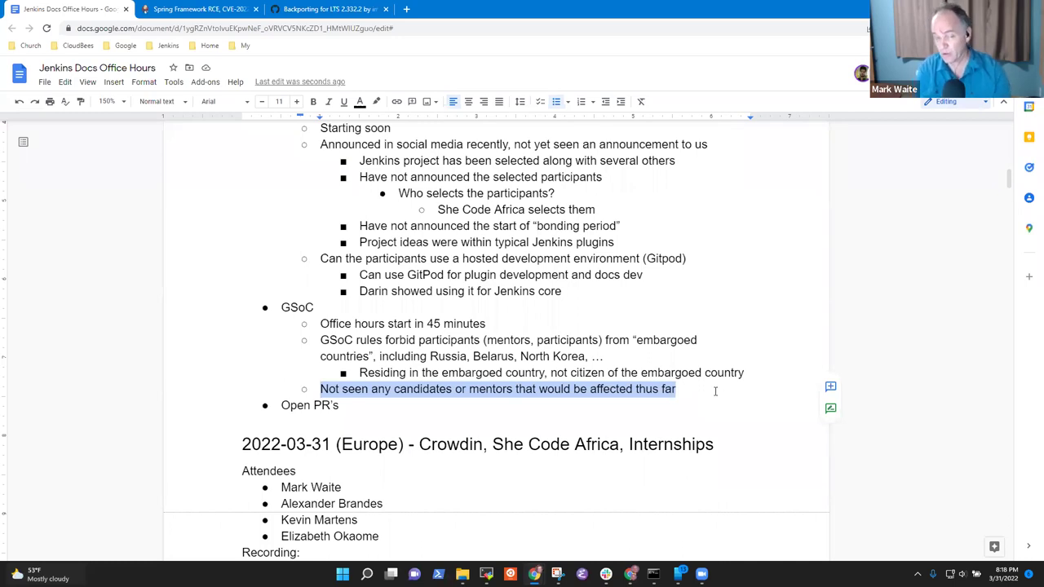
{"action": "key", "text": "Up"}
{"action": "key", "text": "Up"}
{"action": "key", "text": "Down"}
{"action": "key", "text": "Down"}
{"action": "key", "text": "shift+End"}
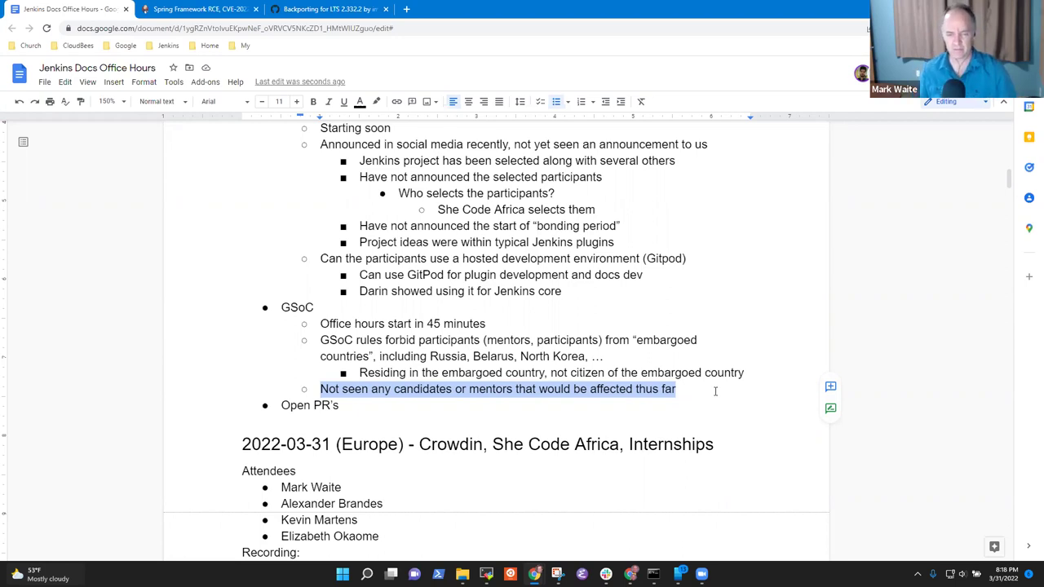
{"action": "left_click", "coordinate": [715, 390]}
{"action": "key", "text": "Down"}
{"action": "key", "text": "Up"}
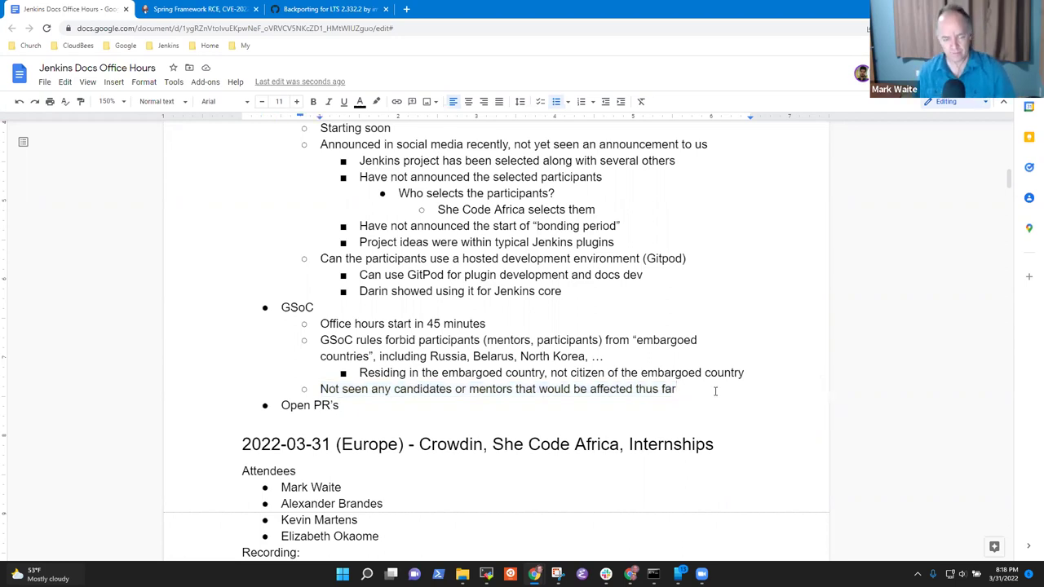
{"action": "key", "text": "Home"}
{"action": "key", "text": "shift+End"}
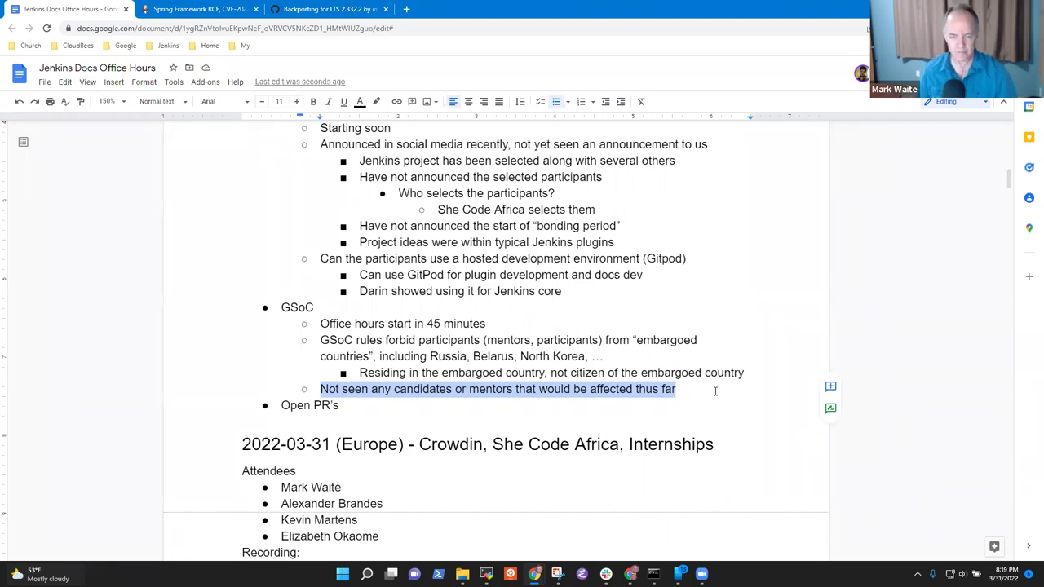
{"action": "left_click", "coordinate": [715, 391]}
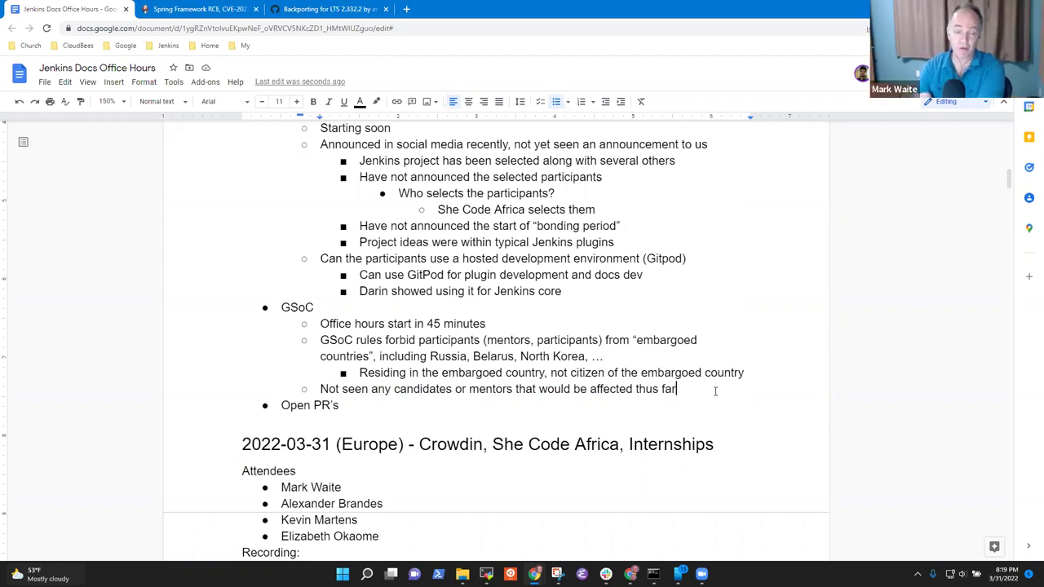
{"action": "key", "text": "Up"}
{"action": "key", "text": "Up"}
{"action": "key", "text": "Up"}
{"action": "key", "text": "ctrl+Left"}
{"action": "key", "text": "ctrl+Left"}
{"action": "key", "text": "ctrl+Left"}
{"action": "key", "text": "ctrl+Left"}
{"action": "key", "text": "ctrl+Left"}
{"action": "key", "text": "ctrl+Left"}
{"action": "key", "text": "ctrl+Left"}
{"action": "key", "text": "ctrl+Left"}
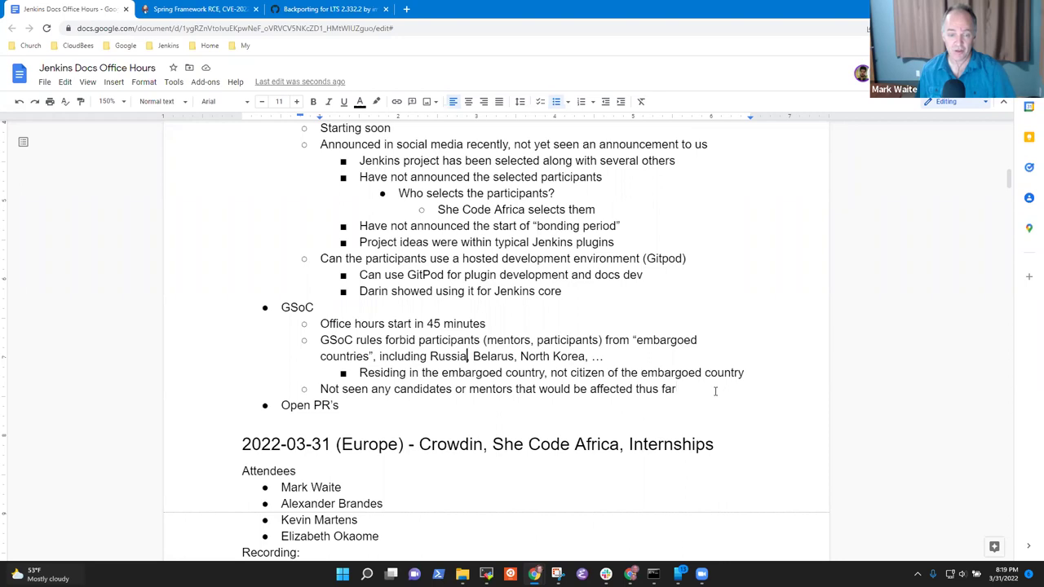
{"action": "key", "text": "ctrl+shift+Right"}
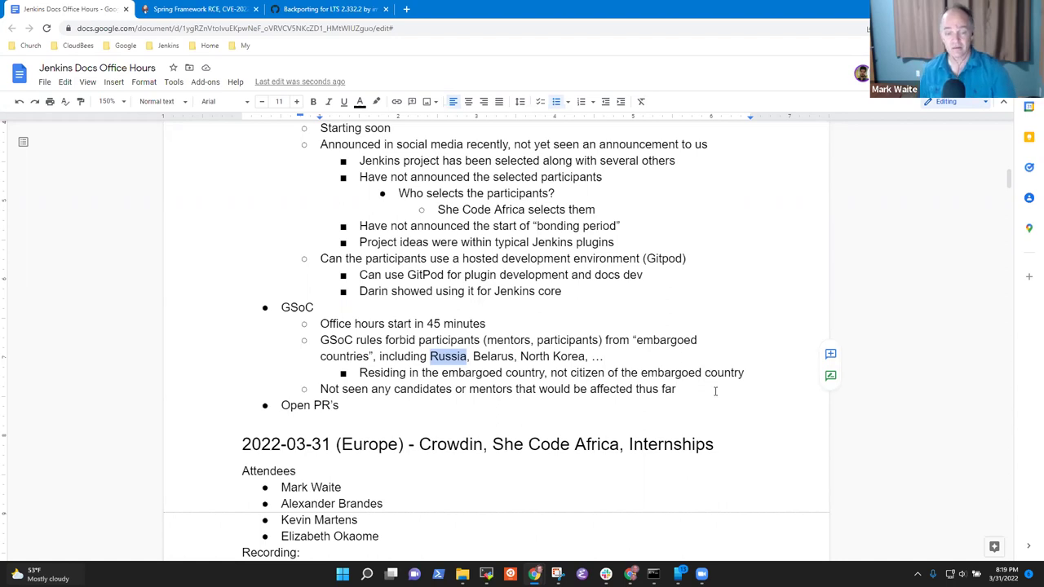
{"action": "key", "text": "Down"}
{"action": "key", "text": "Down"}
{"action": "key", "text": "End"}
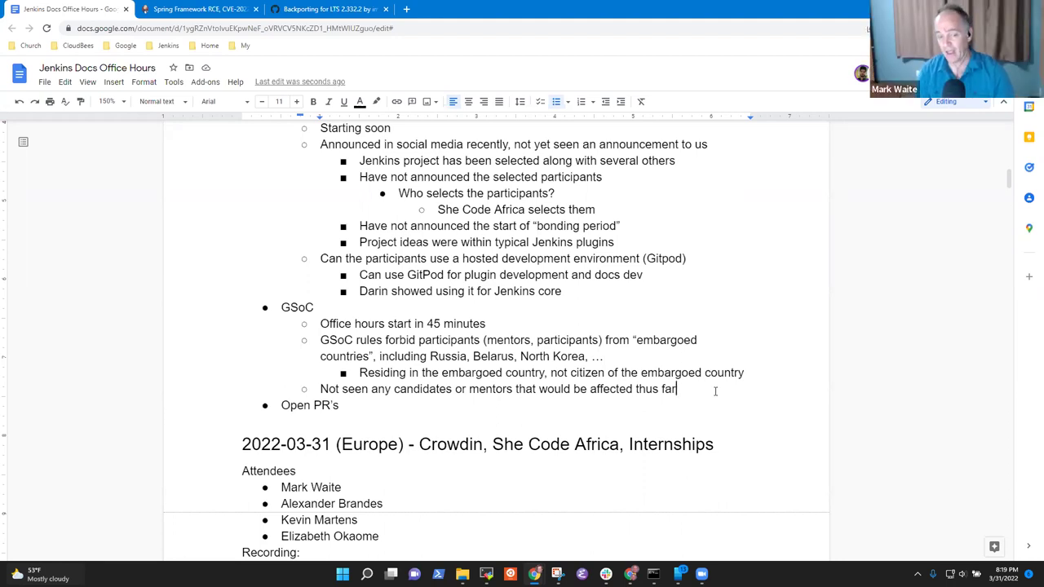
{"action": "key", "text": "Up"}
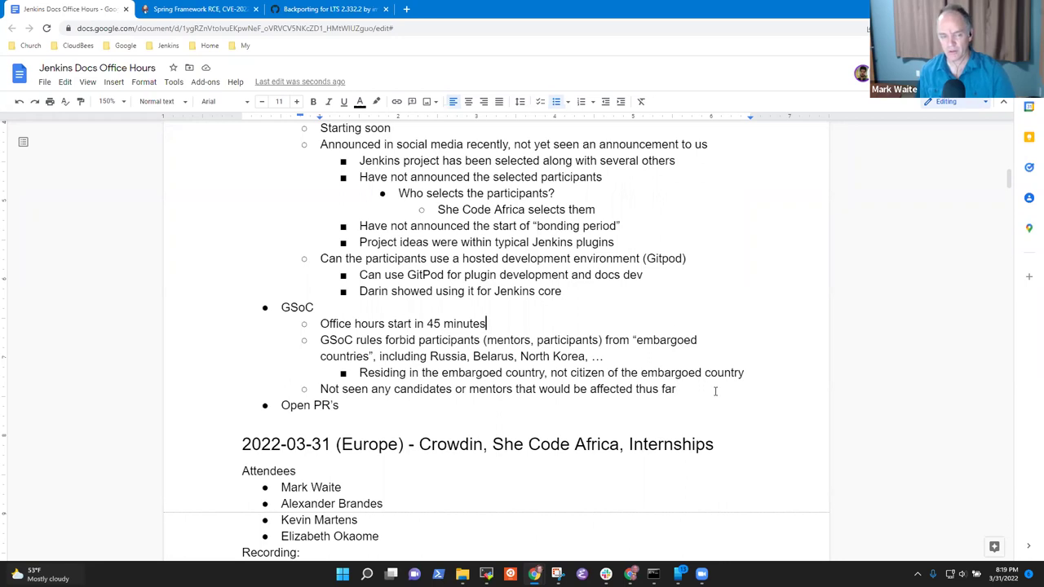
{"action": "key", "text": "Home"}
{"action": "key", "text": "shift+End"}
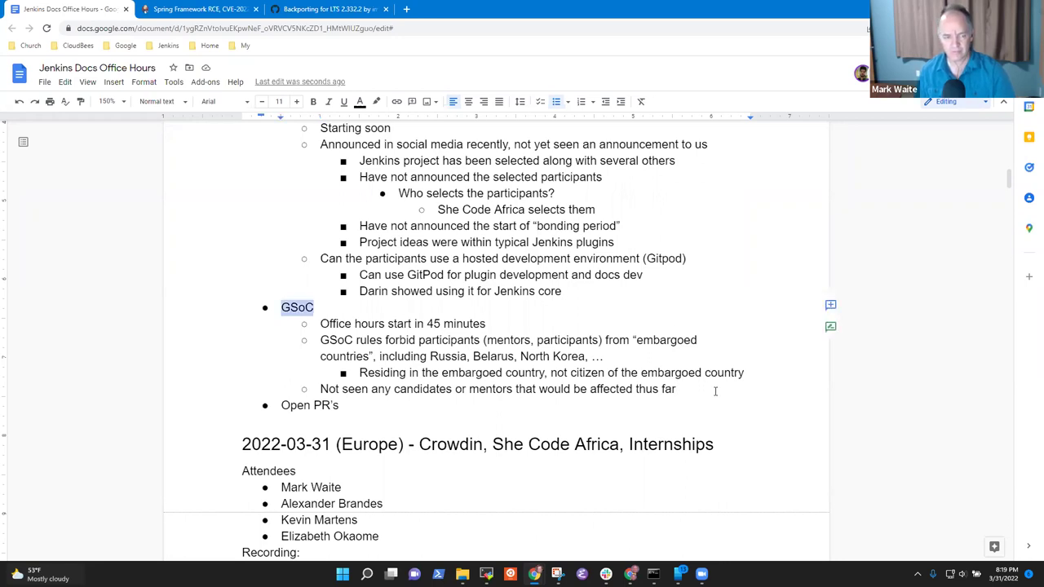
- Add a nested bullet under "Open PR's" reading "Big security pull request still paused, significant rework involved in the PR"
{"action": "key", "text": "Down"}
{"action": "key", "text": "Down"}
{"action": "key", "text": "Down"}
{"action": "key", "text": "Down"}
{"action": "key", "text": "Down"}
{"action": "key", "text": "Down"}
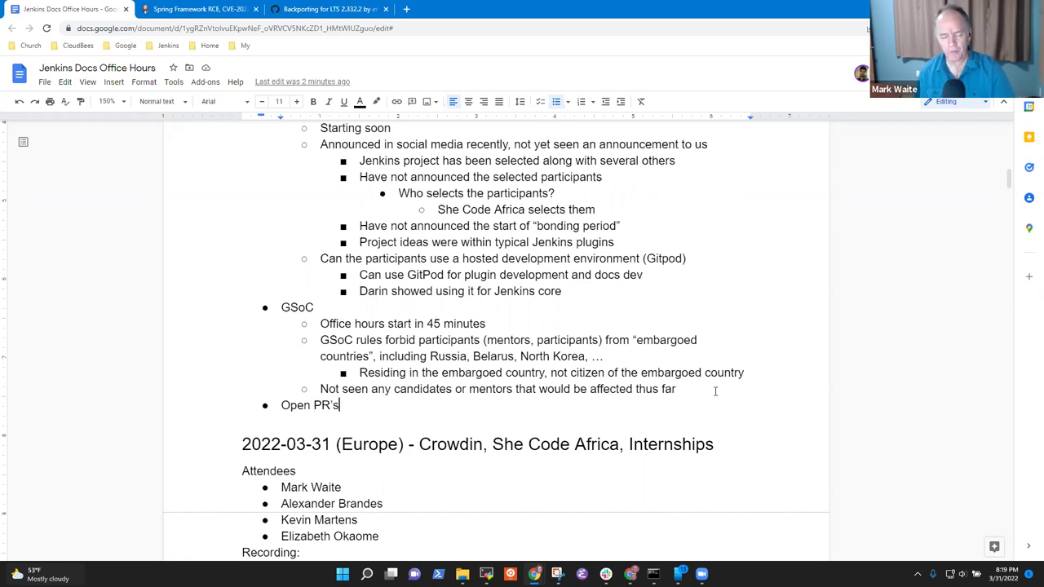
{"action": "key", "text": "Return"}
{"action": "key", "text": "Tab"}
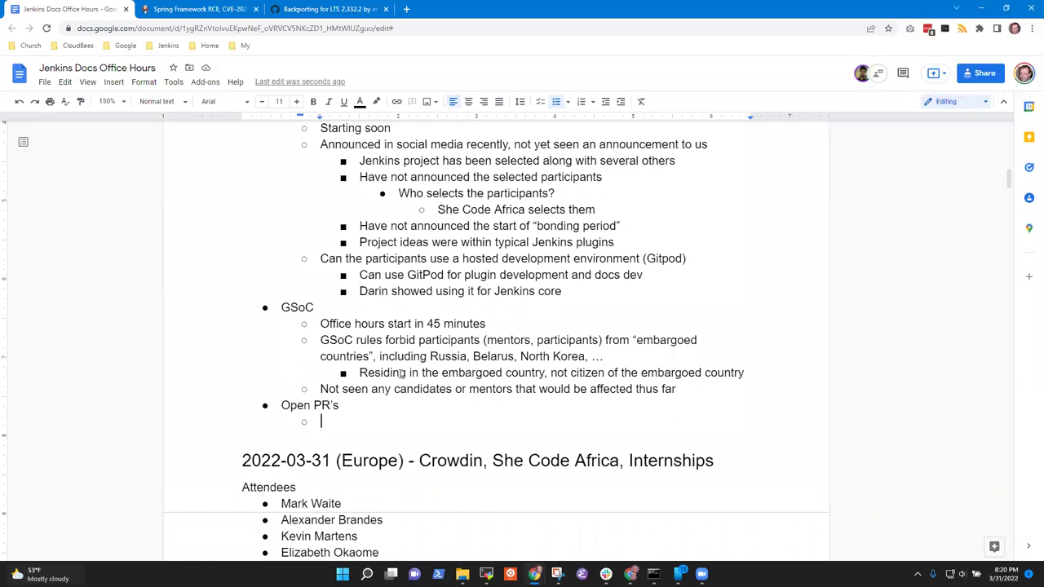
{"action": "type", "text": "Big security pull request"}
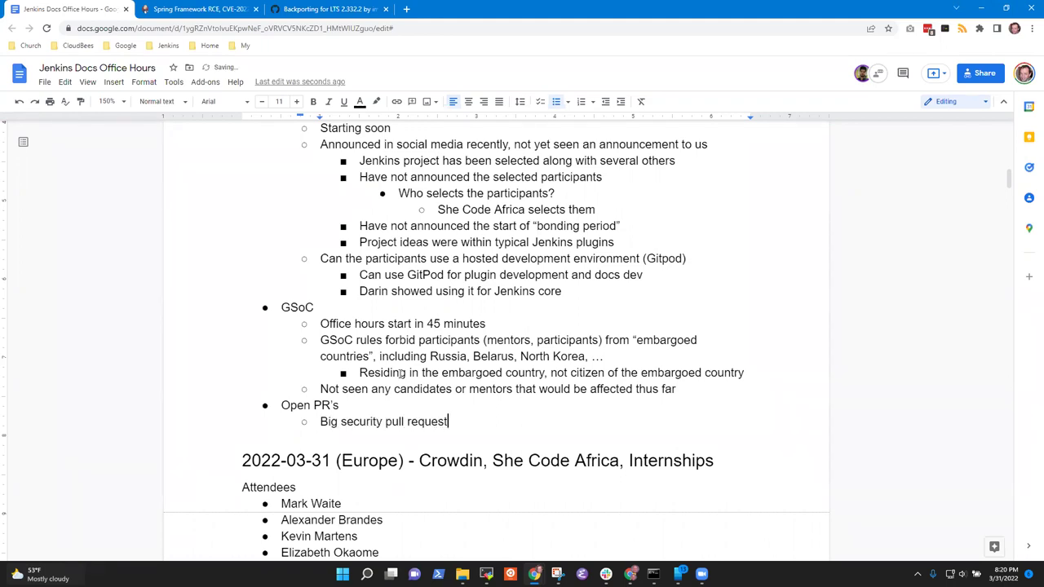
{"action": "type", "text": " still pause"}
{"action": "type", "text": "d, significant rework "}
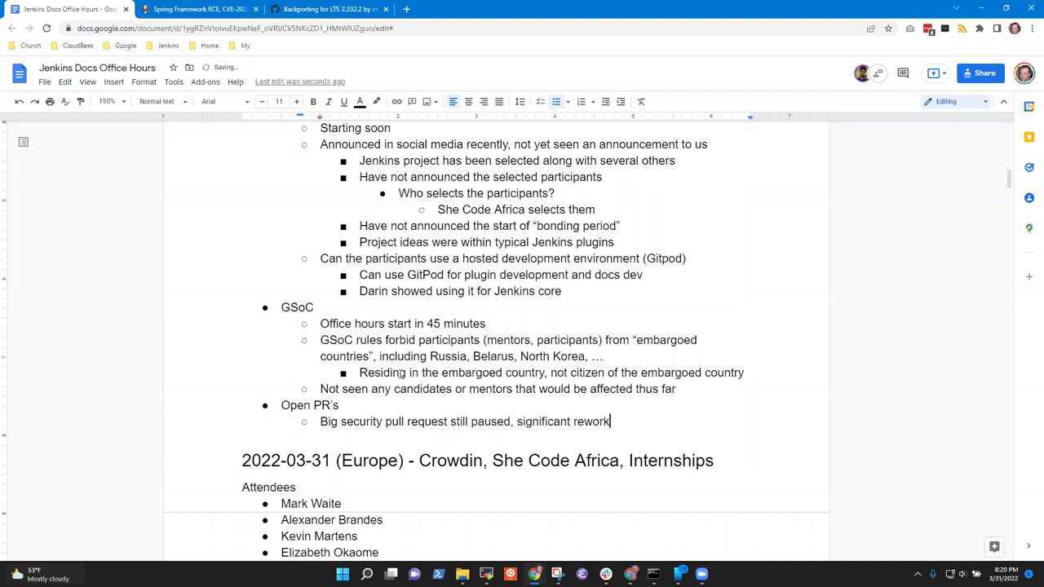
{"action": "type", "text": "involved in the PR"}
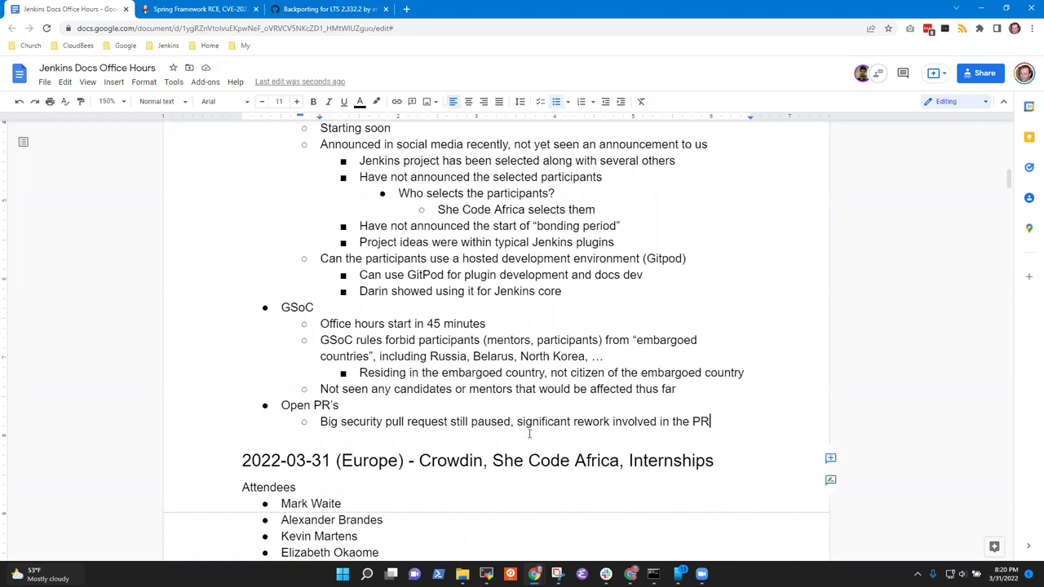
- Open the pull request list of the jenkins-infra/jenkins.io GitHub repository in a new browser tab
{"action": "left_click", "coordinate": [406, 9]}
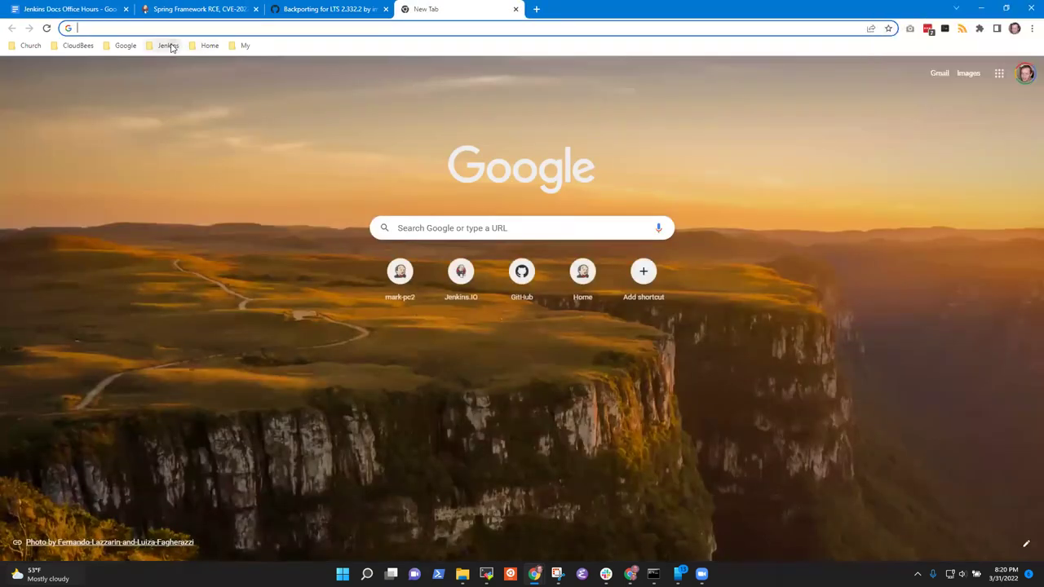
{"action": "left_click", "coordinate": [168, 45]}
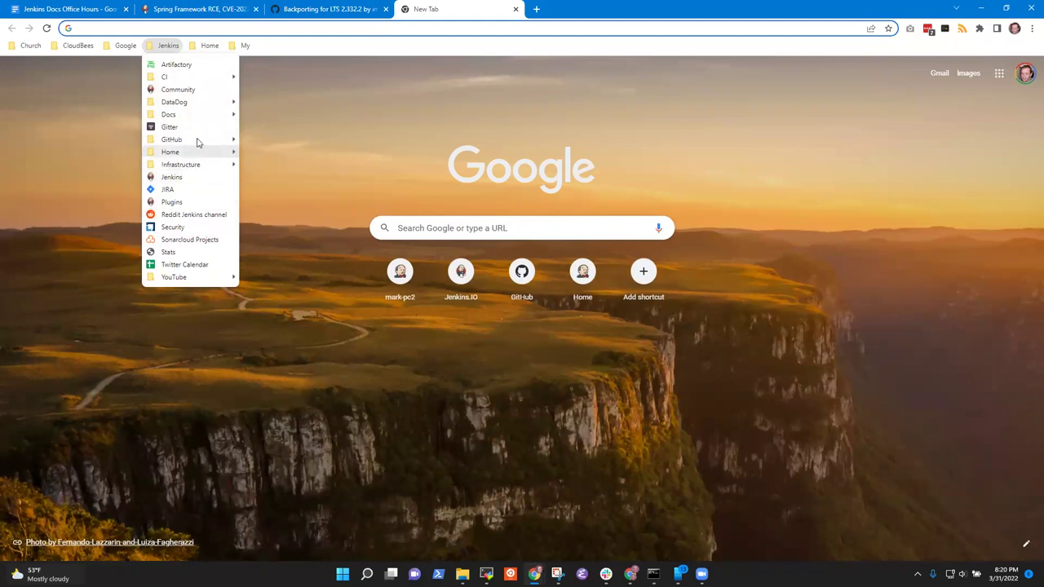
{"action": "mouse_move", "coordinate": [198, 140]}
{"action": "left_click", "coordinate": [289, 207]}
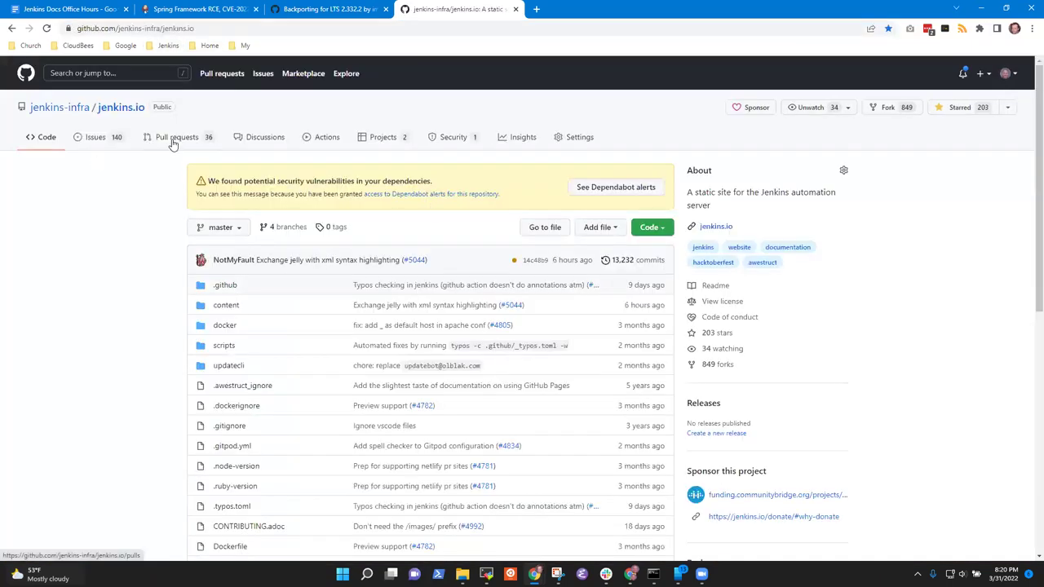
{"action": "left_click", "coordinate": [173, 139]}
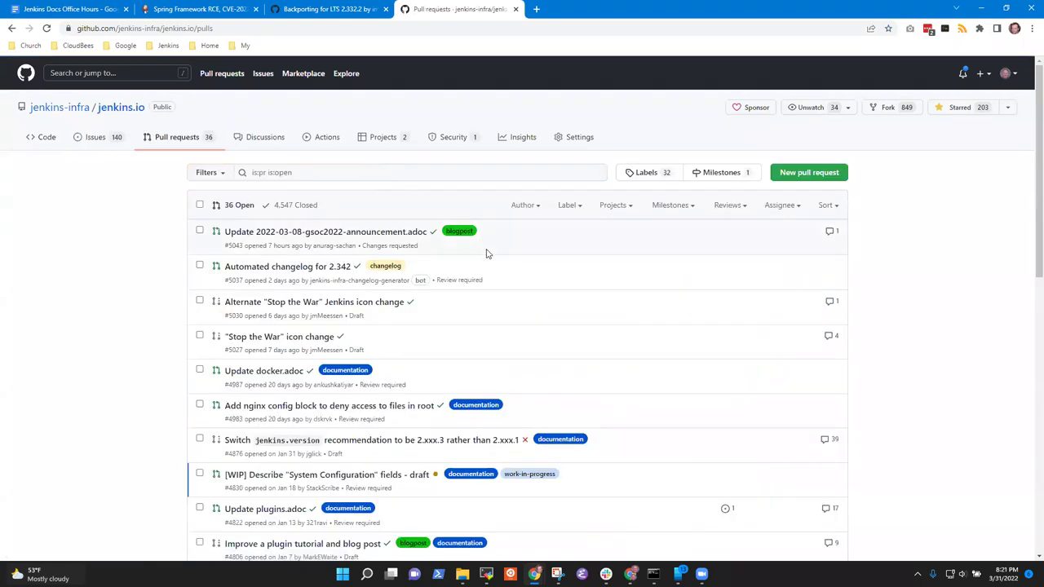
{"action": "scroll", "coordinate": [507, 244], "scroll_direction": "down", "scroll_amount": 1}
{"action": "scroll", "coordinate": [511, 220], "scroll_direction": "up", "scroll_amount": 1}
- Search the open pull requests for "security" and open "[4564] Restructure Security section"
{"action": "left_click", "coordinate": [330, 176]}
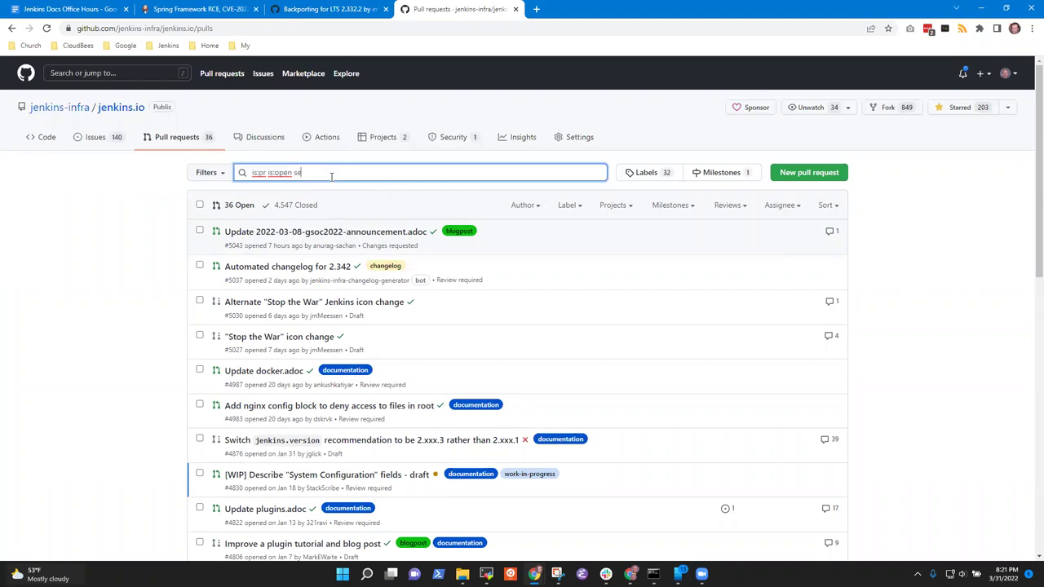
{"action": "type", "text": "security"}
{"action": "key", "text": "Return"}
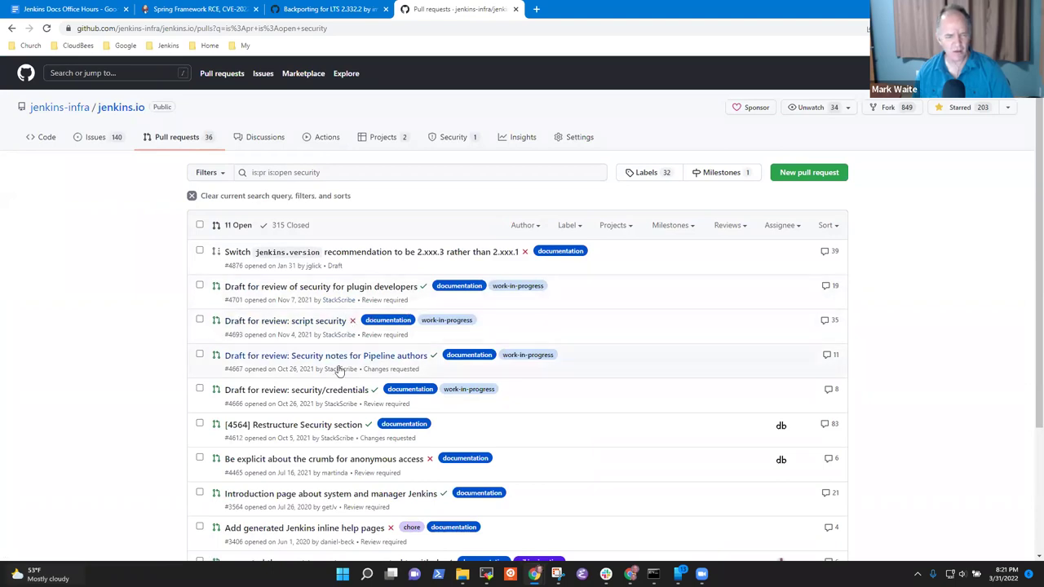
{"action": "scroll", "coordinate": [388, 329], "scroll_direction": "down", "scroll_amount": 2}
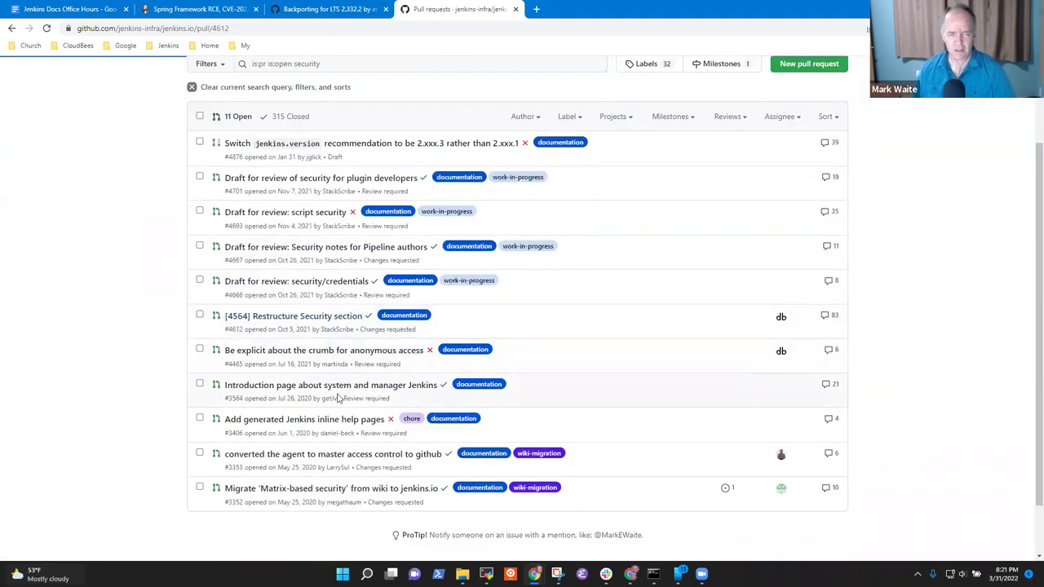
{"action": "left_click", "coordinate": [303, 323]}
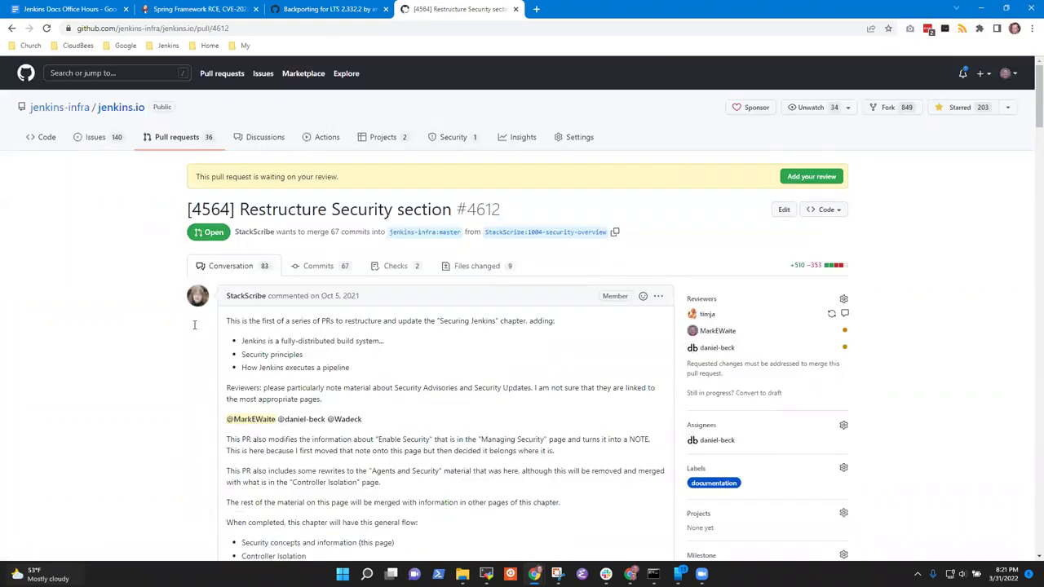
- Examine the pull request's description, review status, checks and merge conflicts
{"action": "scroll", "coordinate": [571, 326], "scroll_direction": "down", "scroll_amount": 2}
{"action": "scroll", "coordinate": [670, 328], "scroll_direction": "up", "scroll_amount": 1}
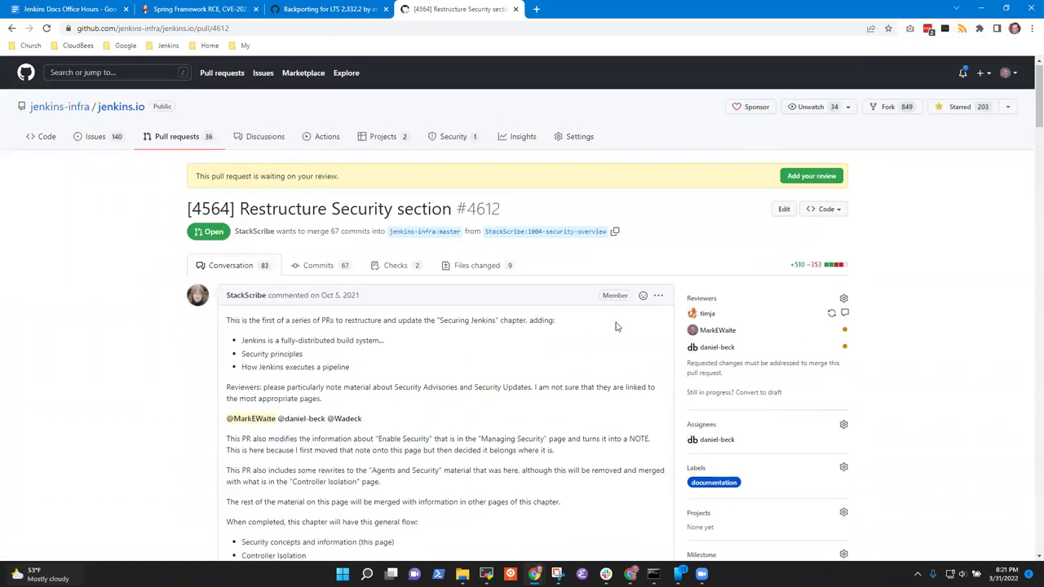
{"action": "scroll", "coordinate": [1018, 94], "scroll_direction": "down", "scroll_amount": 3}
{"action": "scroll", "coordinate": [1017, 94], "scroll_direction": "up", "scroll_amount": 3}
{"action": "scroll", "coordinate": [987, 494], "scroll_direction": "down", "scroll_amount": 20}
{"action": "scroll", "coordinate": [1014, 468], "scroll_direction": "up", "scroll_amount": 5}
{"action": "scroll", "coordinate": [1014, 468], "scroll_direction": "down", "scroll_amount": 4}
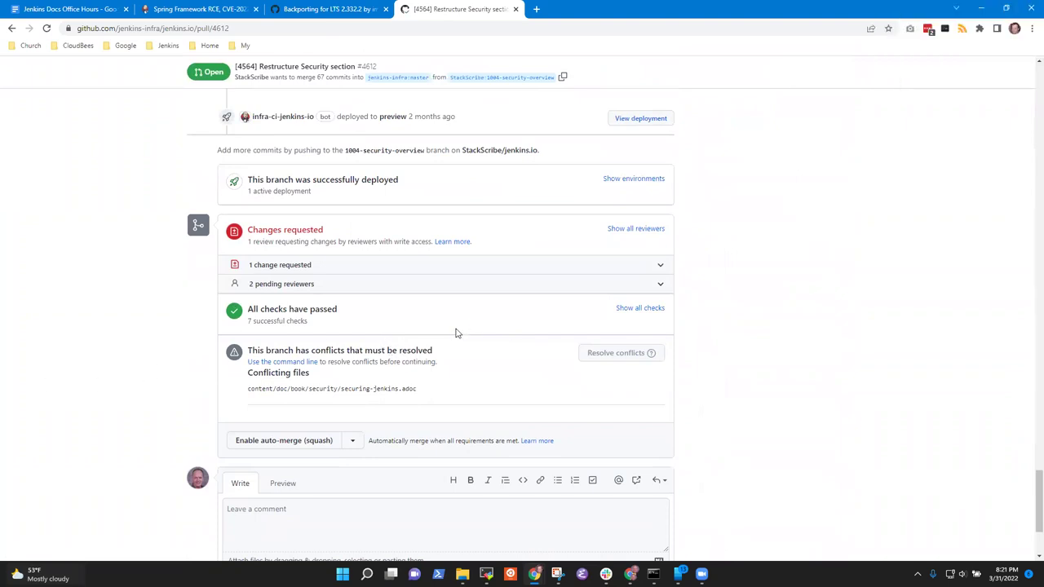
- Examine the pull request's January 25 comment on implemented structural changes, its latest commits, and the requested changes and conflicting file
{"action": "scroll", "coordinate": [438, 359], "scroll_direction": "up", "scroll_amount": 1}
{"action": "scroll", "coordinate": [419, 354], "scroll_direction": "down", "scroll_amount": 3}
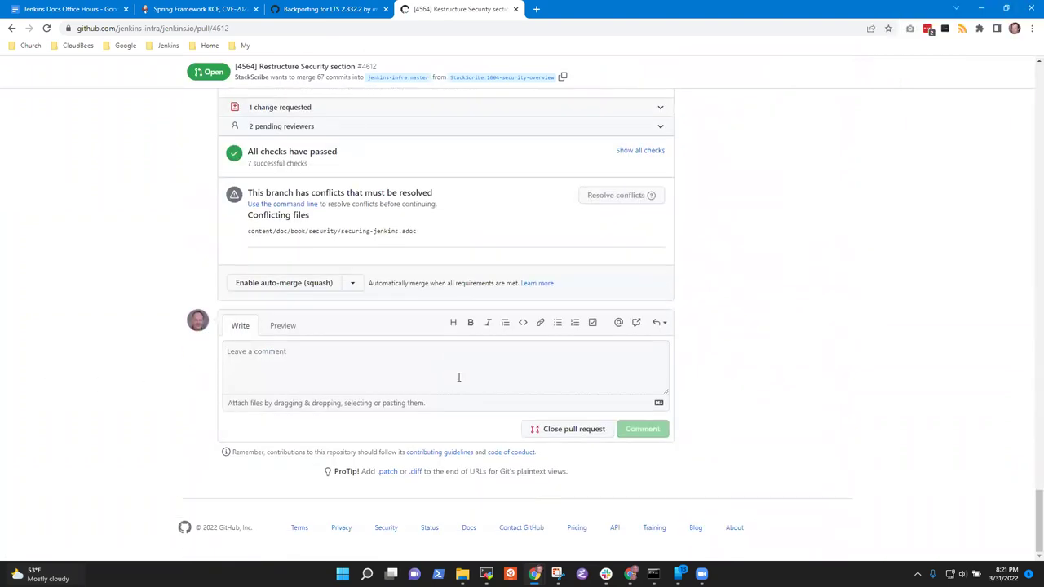
{"action": "scroll", "coordinate": [463, 375], "scroll_direction": "up", "scroll_amount": 5}
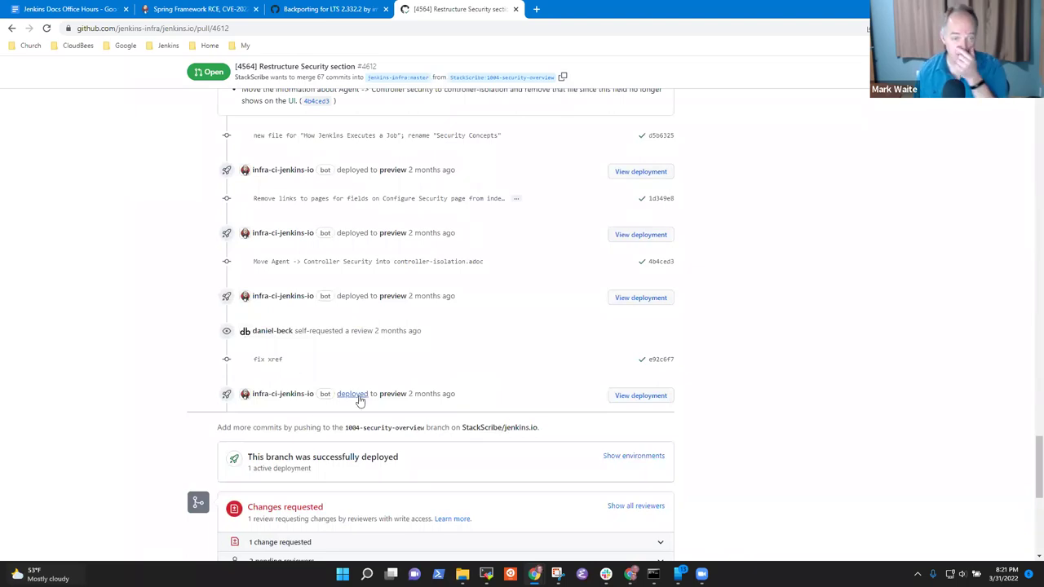
{"action": "scroll", "coordinate": [478, 405], "scroll_direction": "up", "scroll_amount": 3}
{"action": "scroll", "coordinate": [469, 408], "scroll_direction": "down", "scroll_amount": 2}
{"action": "scroll", "coordinate": [470, 413], "scroll_direction": "up", "scroll_amount": 3}
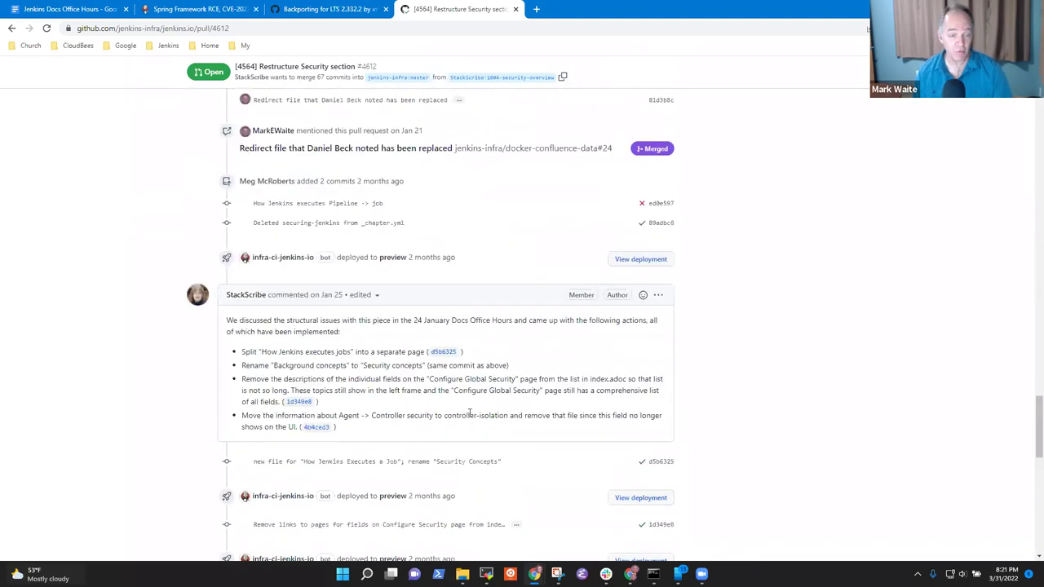
{"action": "scroll", "coordinate": [336, 388], "scroll_direction": "down", "scroll_amount": 7}
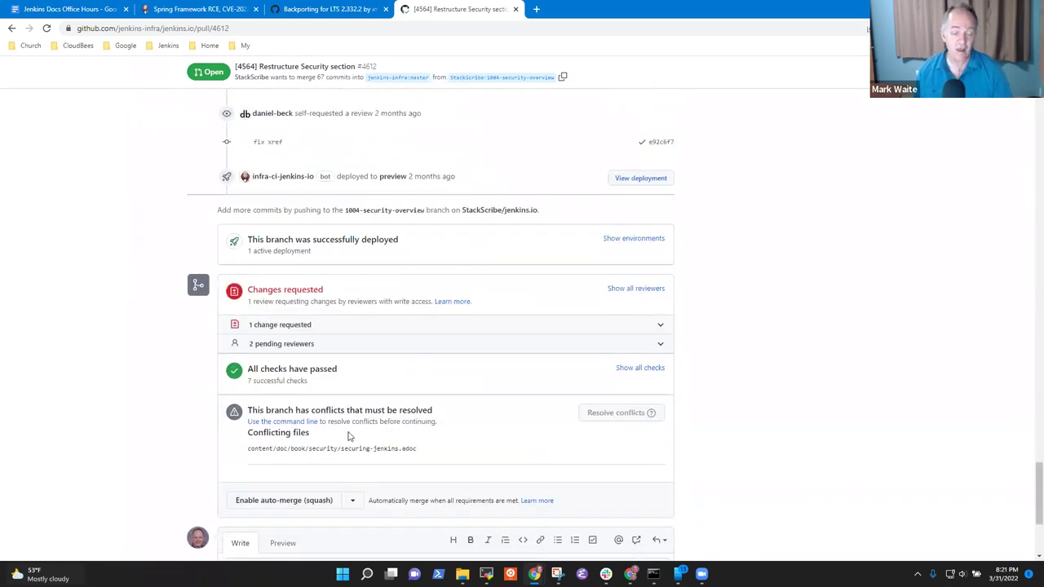
{"action": "scroll", "coordinate": [332, 364], "scroll_direction": "up", "scroll_amount": 4}
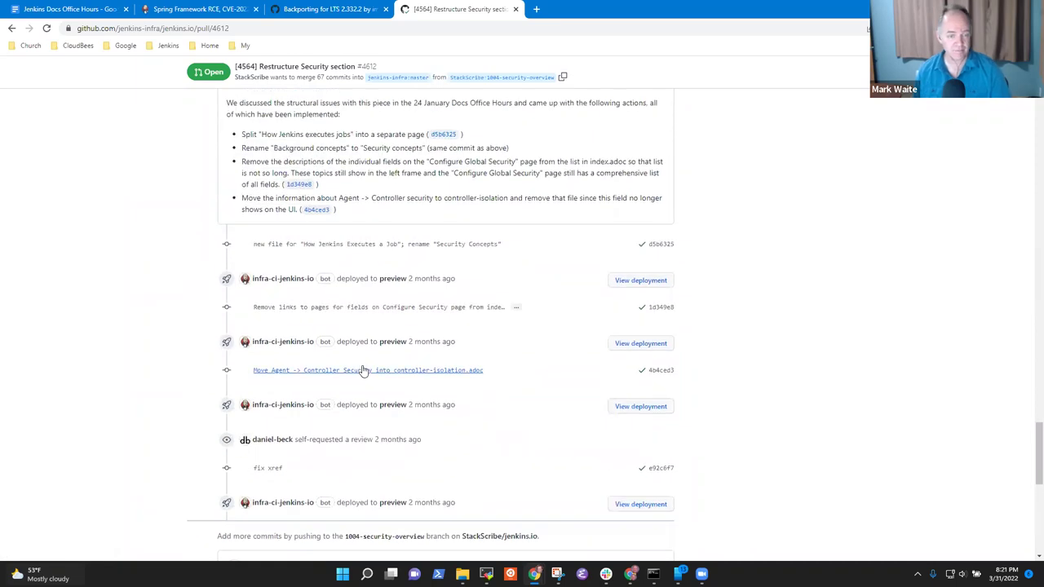
{"action": "scroll", "coordinate": [363, 323], "scroll_direction": "up", "scroll_amount": 1}
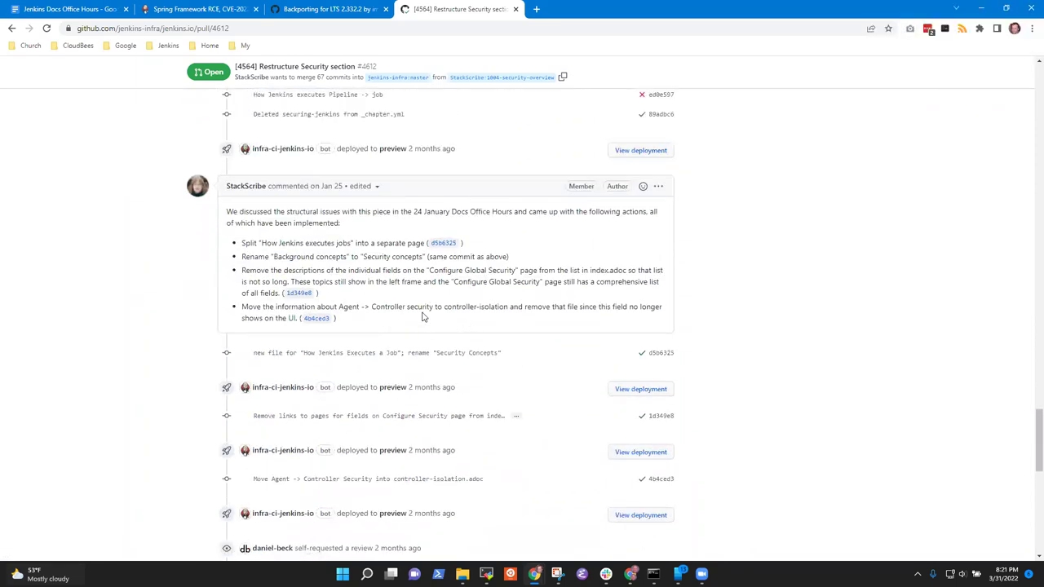
{"action": "scroll", "coordinate": [310, 350], "scroll_direction": "up", "scroll_amount": 1}
{"action": "scroll", "coordinate": [341, 372], "scroll_direction": "down", "scroll_amount": 1}
{"action": "key", "text": "End"}
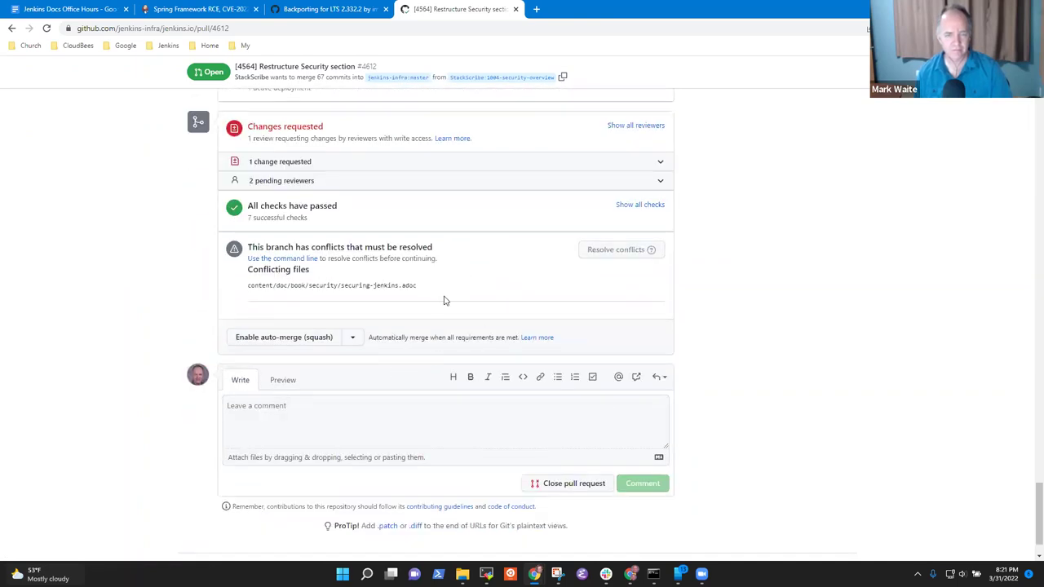
{"action": "scroll", "coordinate": [448, 301], "scroll_direction": "up", "scroll_amount": 4}
{"action": "scroll", "coordinate": [403, 318], "scroll_direction": "up", "scroll_amount": 3}
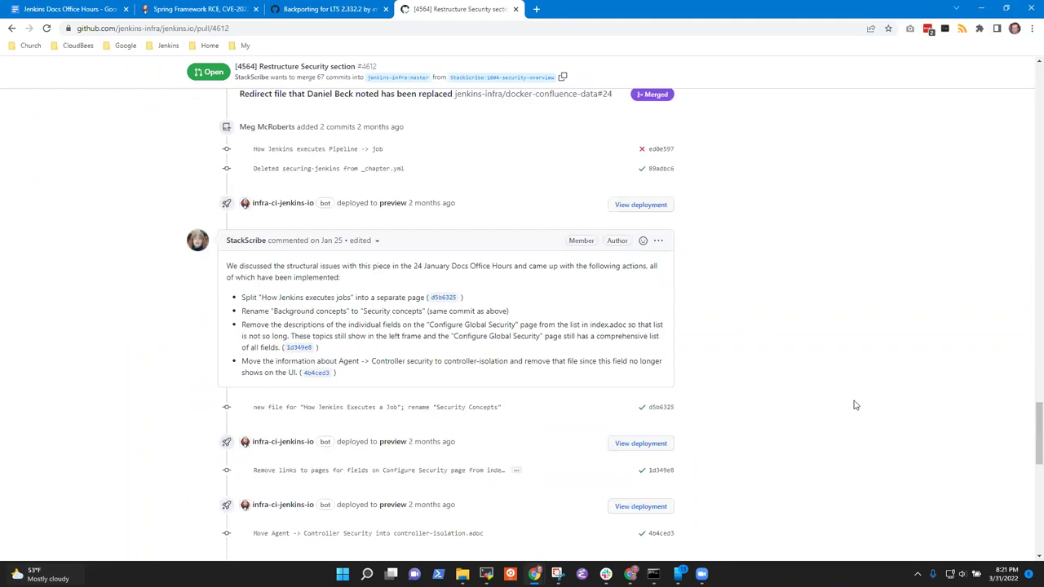
- Review the pull request's changed files from _chapter.yml through managing-security.adoc, including inline review comments, and return to the conversation
{"action": "left_click_drag", "start_coordinate": [1034, 426], "coordinate": [1037, 242]}
{"action": "key", "text": "Home"}
{"action": "left_click", "coordinate": [479, 260]}
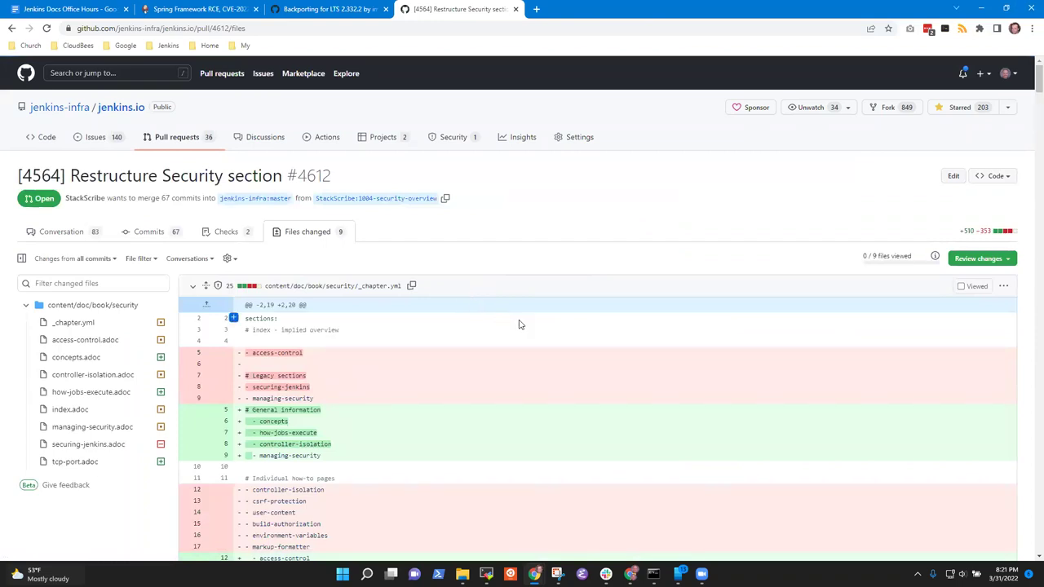
{"action": "scroll", "coordinate": [571, 314], "scroll_direction": "down", "scroll_amount": 3}
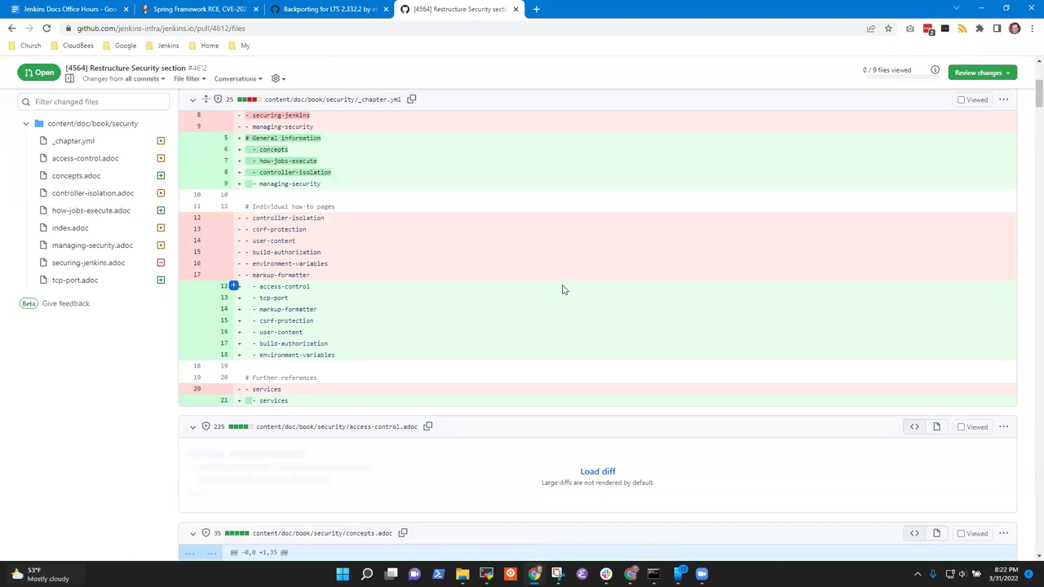
{"action": "scroll", "coordinate": [569, 300], "scroll_direction": "down", "scroll_amount": 15}
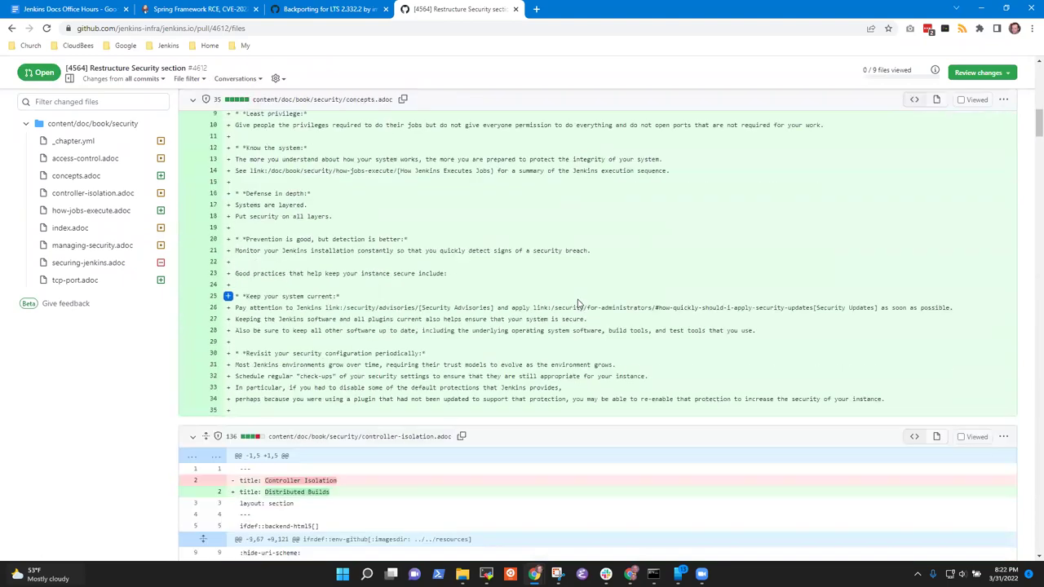
{"action": "scroll", "coordinate": [581, 302], "scroll_direction": "down", "scroll_amount": 20}
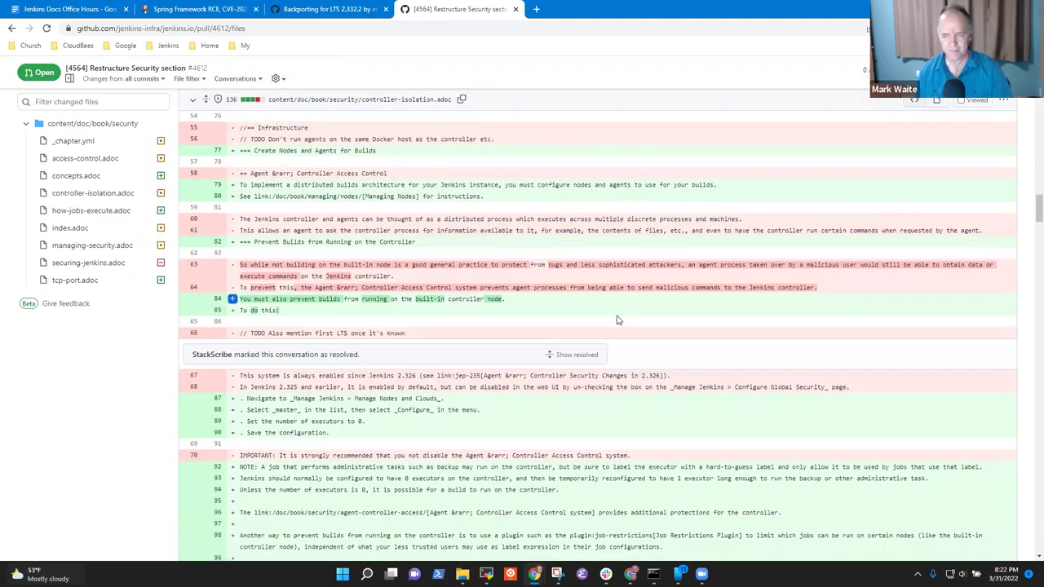
{"action": "scroll", "coordinate": [619, 310], "scroll_direction": "down", "scroll_amount": 20}
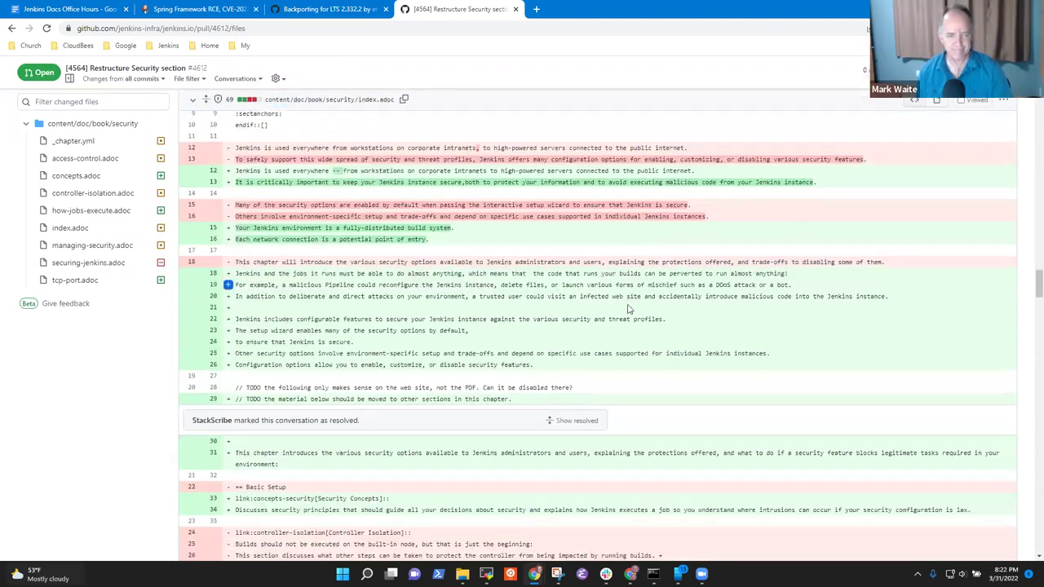
{"action": "scroll", "coordinate": [629, 309], "scroll_direction": "down", "scroll_amount": 3}
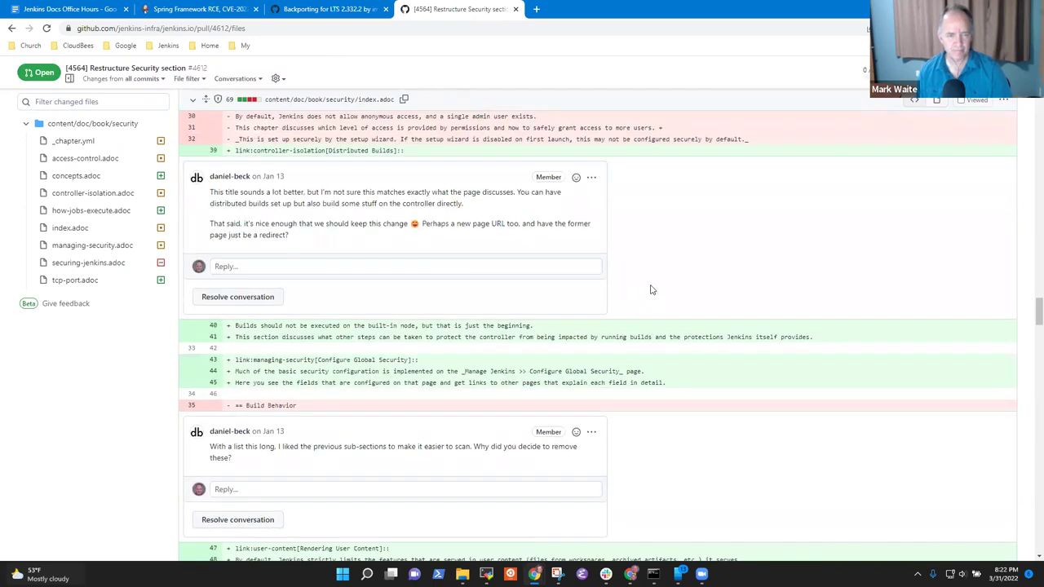
{"action": "scroll", "coordinate": [650, 290], "scroll_direction": "down", "scroll_amount": 15}
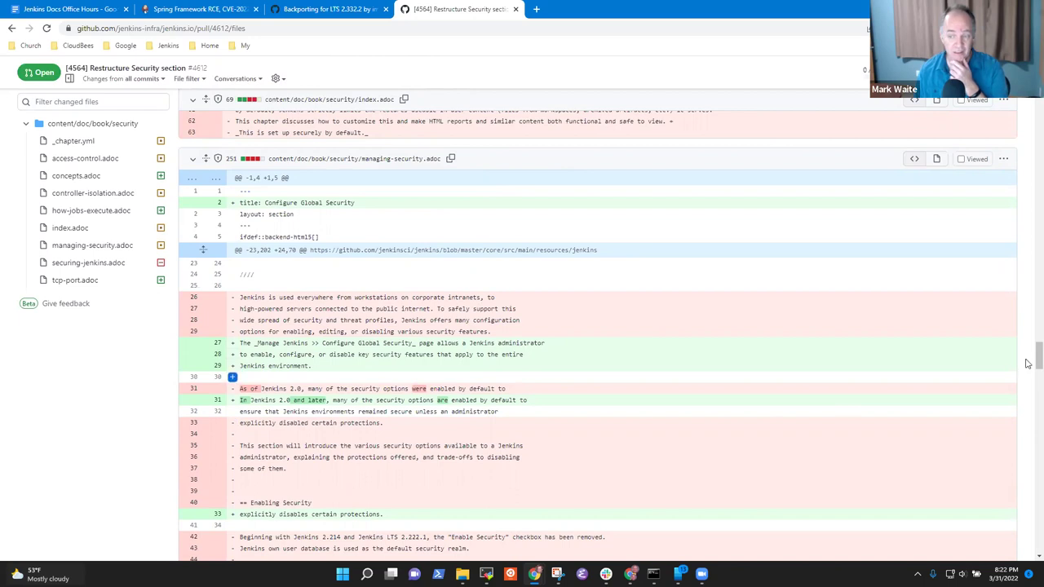
{"action": "scroll", "coordinate": [1034, 359], "scroll_direction": "up", "scroll_amount": 3}
{"action": "scroll", "coordinate": [172, 305], "scroll_direction": "up", "scroll_amount": 10}
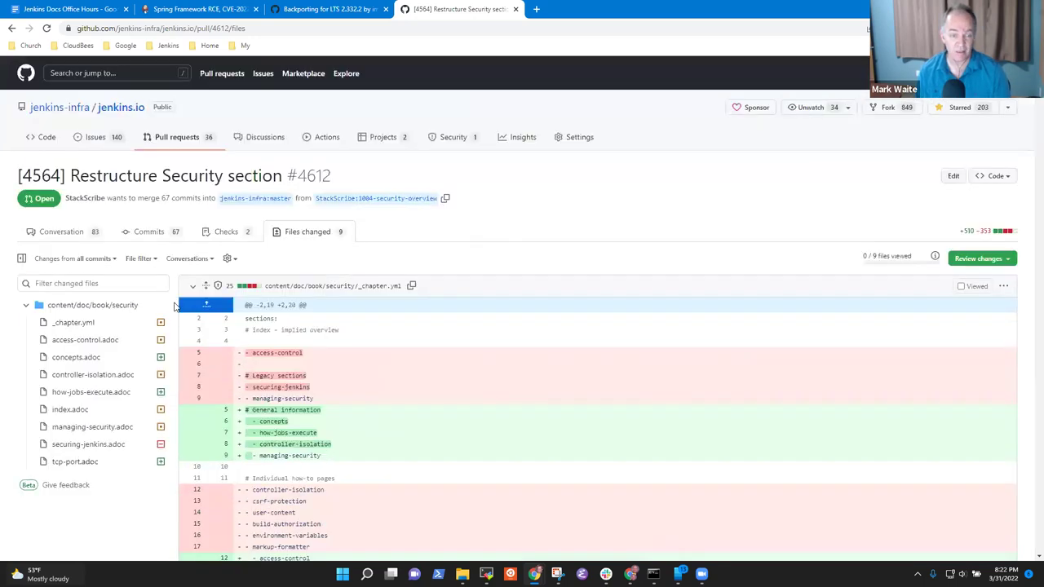
{"action": "left_click", "coordinate": [65, 232]}
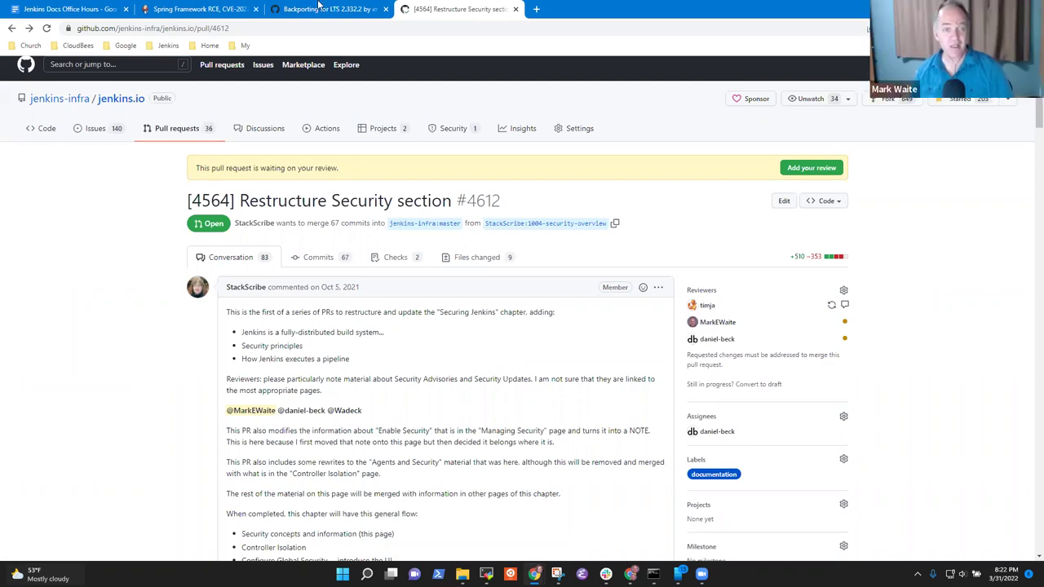
- Look through the already open Spring Framework RCE blog post and return to the "Restructure Security section" pull request
{"action": "left_click", "coordinate": [214, 11]}
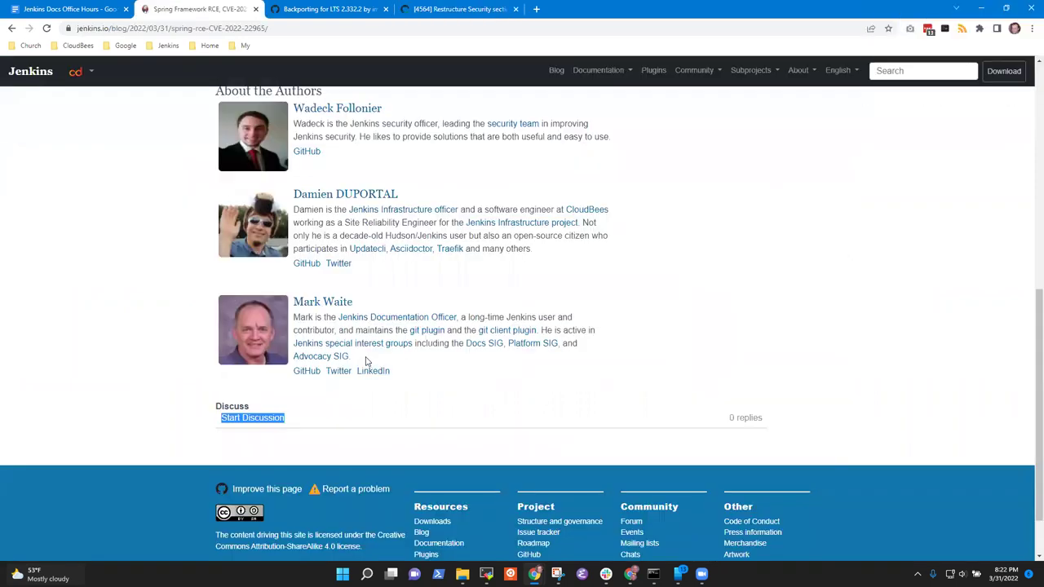
{"action": "scroll", "coordinate": [364, 364], "scroll_direction": "up", "scroll_amount": 15}
{"action": "scroll", "coordinate": [328, 174], "scroll_direction": "down", "scroll_amount": 15}
{"action": "scroll", "coordinate": [393, 194], "scroll_direction": "up", "scroll_amount": 15}
{"action": "left_click", "coordinate": [463, 9]}
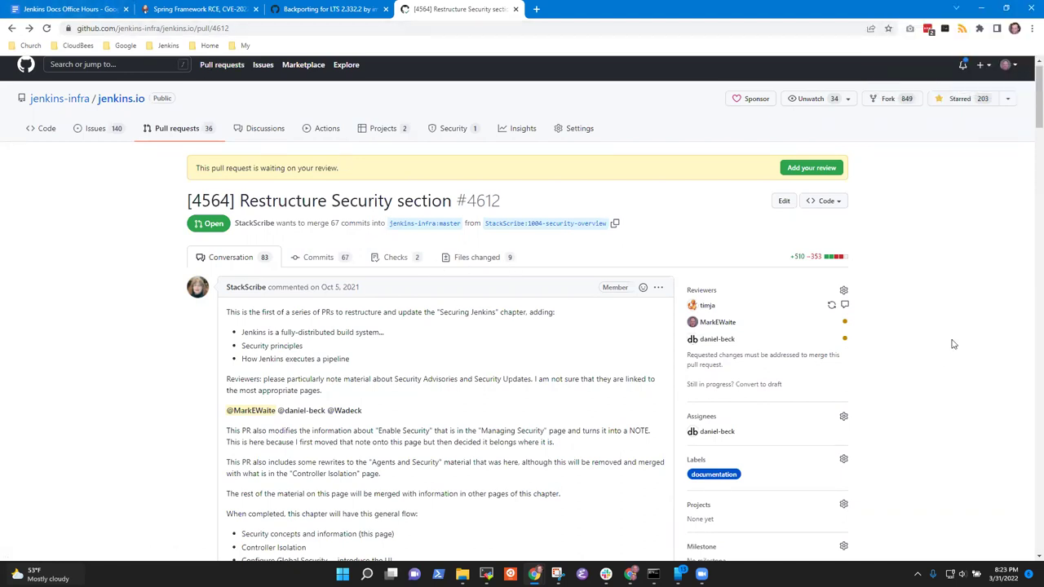
- Examine the pull request conversation from its description through the commit history and merge status to the October 2021 reviews
{"action": "scroll", "coordinate": [416, 334], "scroll_direction": "down", "scroll_amount": 3}
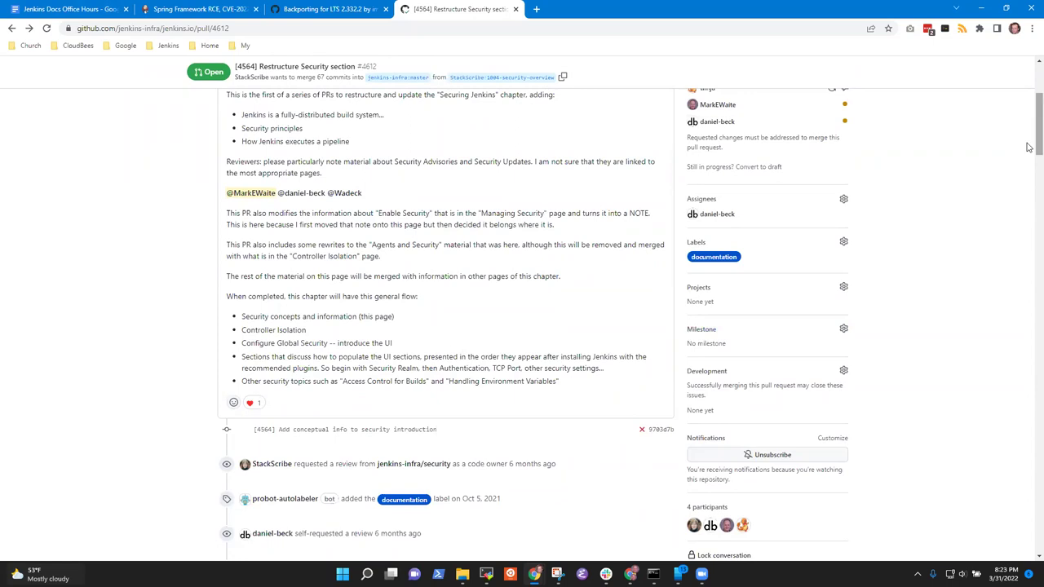
{"action": "left_click_drag", "start_coordinate": [1028, 147], "coordinate": [1014, 547]}
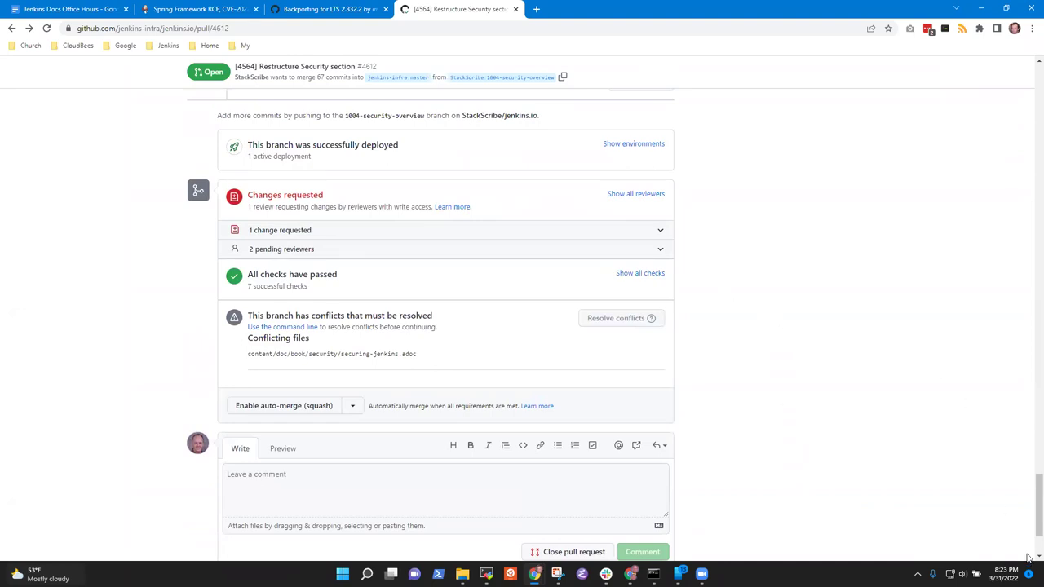
{"action": "left_click_drag", "start_coordinate": [1030, 522], "coordinate": [1028, 190]}
{"action": "scroll", "coordinate": [1028, 190], "scroll_direction": "up", "scroll_amount": 15}
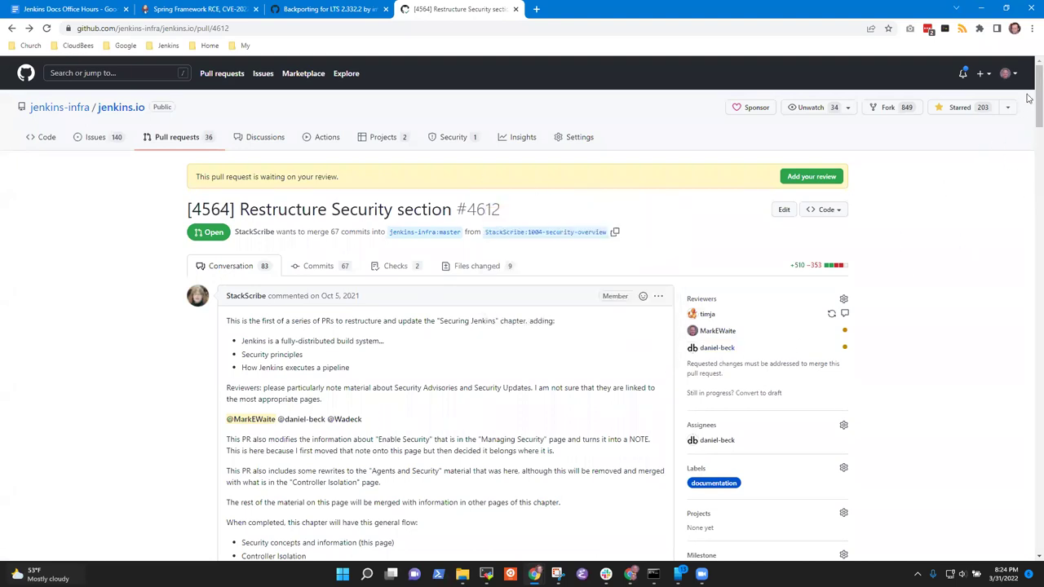
{"action": "left_click_drag", "start_coordinate": [1029, 108], "coordinate": [1029, 461]}
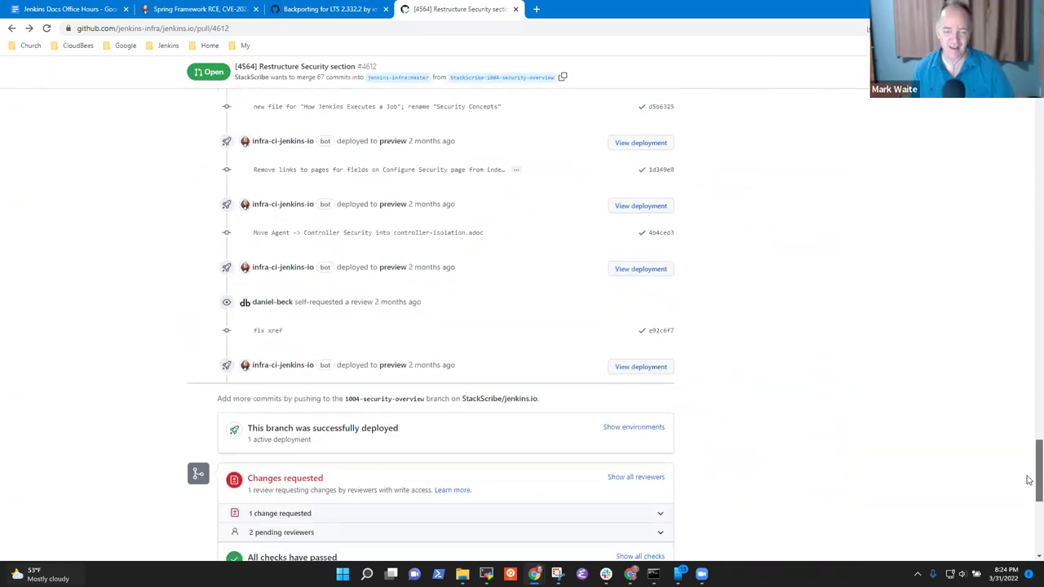
{"action": "left_click", "coordinate": [1029, 307]}
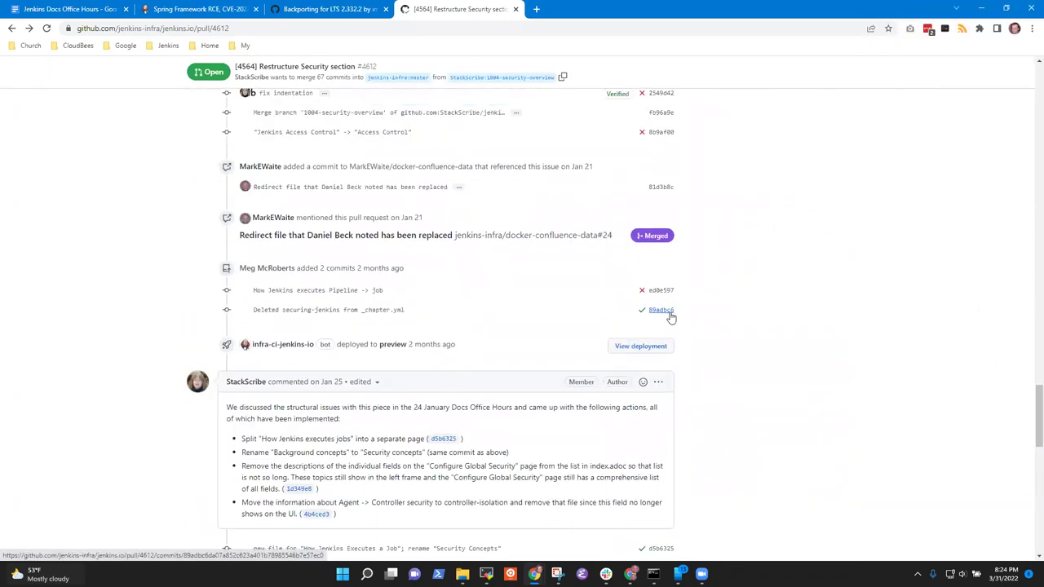
{"action": "scroll", "coordinate": [710, 331], "scroll_direction": "down", "scroll_amount": 1}
{"action": "scroll", "coordinate": [709, 331], "scroll_direction": "down", "scroll_amount": 1}
{"action": "scroll", "coordinate": [629, 368], "scroll_direction": "down", "scroll_amount": 4}
{"action": "scroll", "coordinate": [659, 368], "scroll_direction": "up", "scroll_amount": 7}
{"action": "scroll", "coordinate": [665, 374], "scroll_direction": "up", "scroll_amount": 15}
{"action": "scroll", "coordinate": [691, 384], "scroll_direction": "up", "scroll_amount": 2}
- View the changes covered by the second resolved October 13, 2021 review of index.adoc, and return to the conversation
{"action": "left_click_drag", "start_coordinate": [633, 267], "coordinate": [554, 263]}
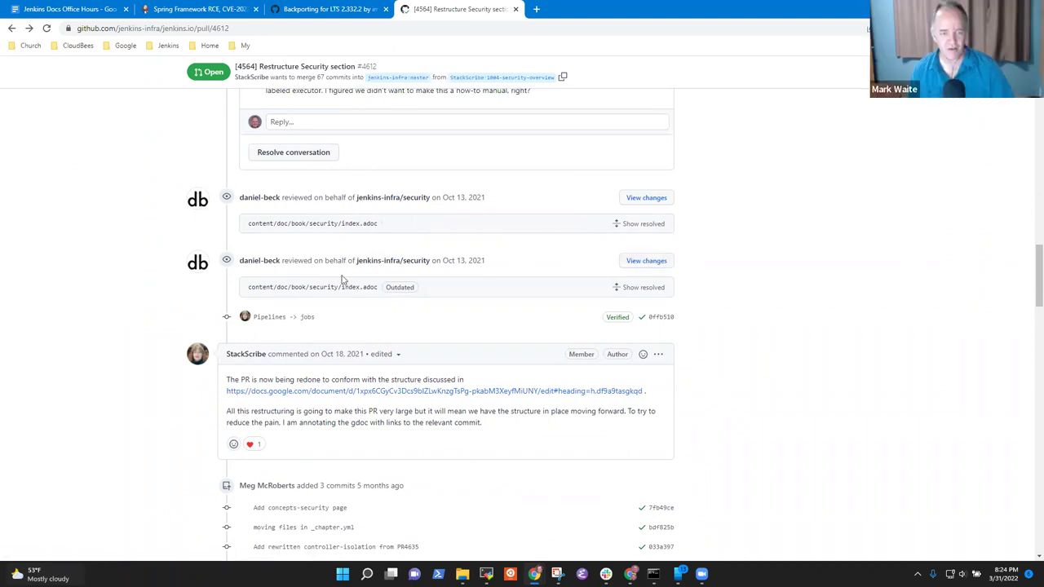
{"action": "left_click", "coordinate": [642, 262]}
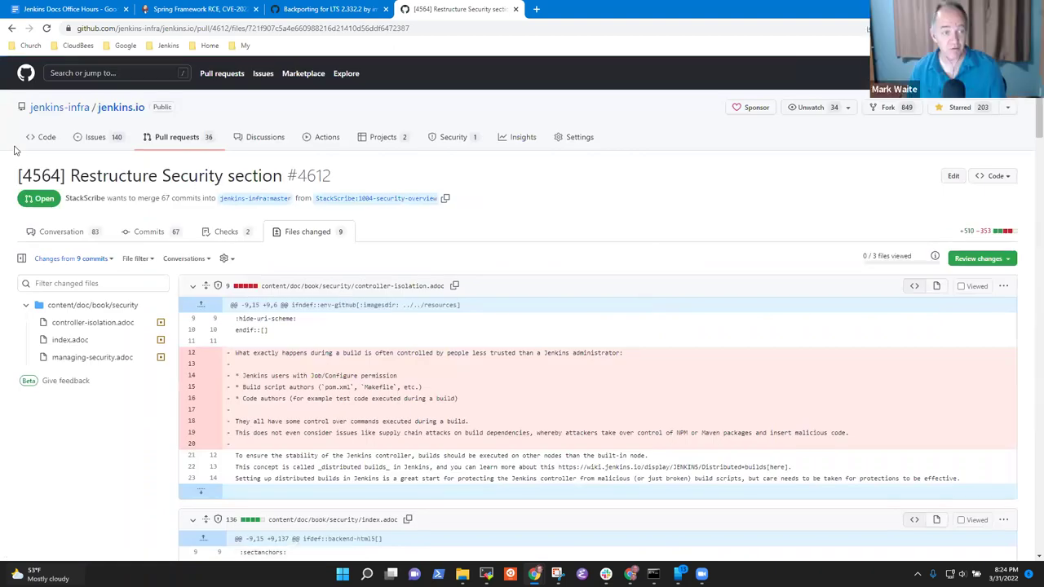
{"action": "left_click", "coordinate": [12, 28]}
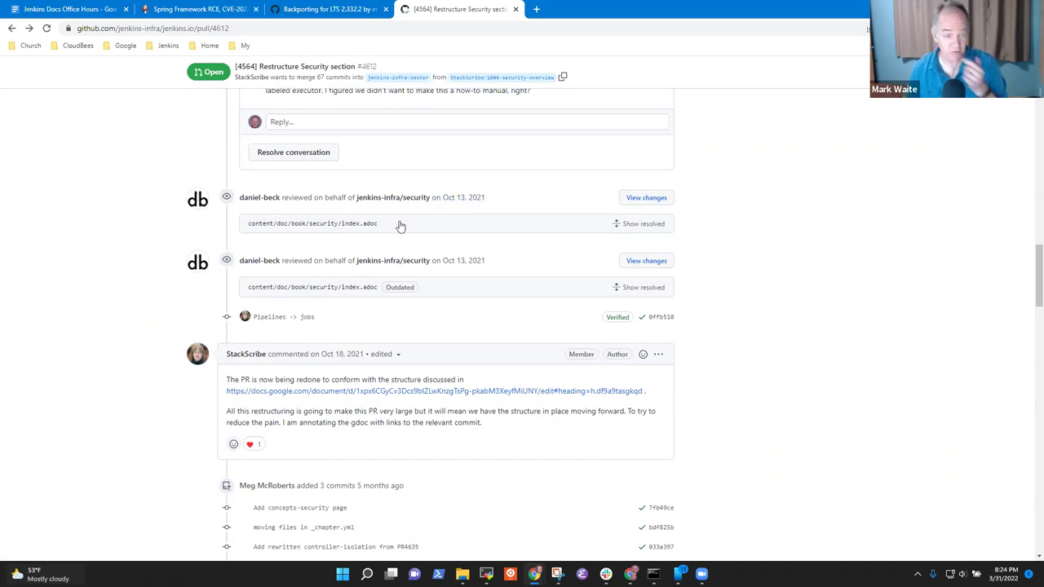
- Read the unresolved review thread on index.adoc lines 136–139 about running administrative jobs on the controller, including the January 10 reply
{"action": "scroll", "coordinate": [505, 243], "scroll_direction": "up", "scroll_amount": 3}
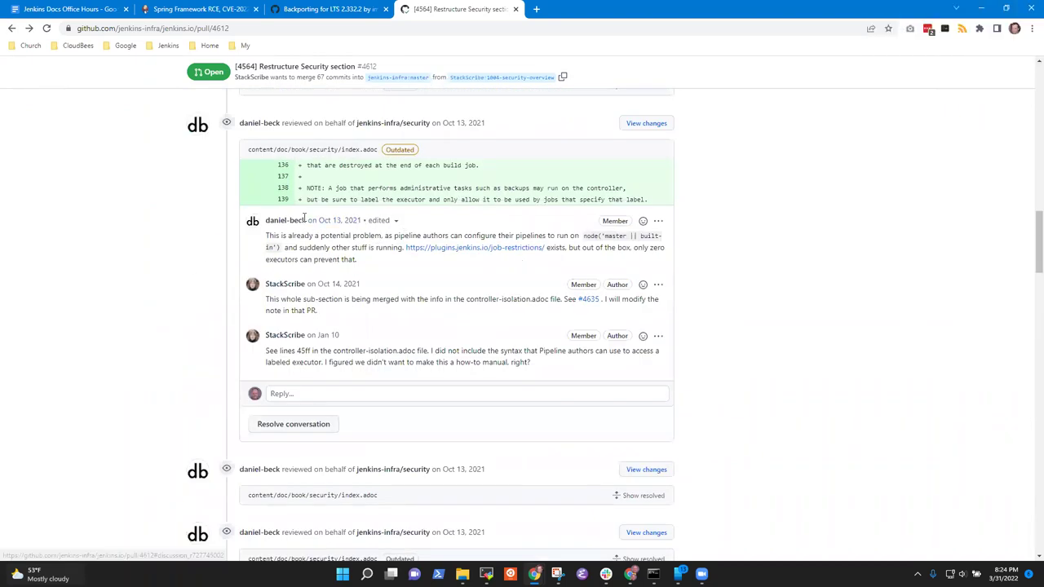
{"action": "left_click_drag", "start_coordinate": [275, 235], "coordinate": [493, 232]}
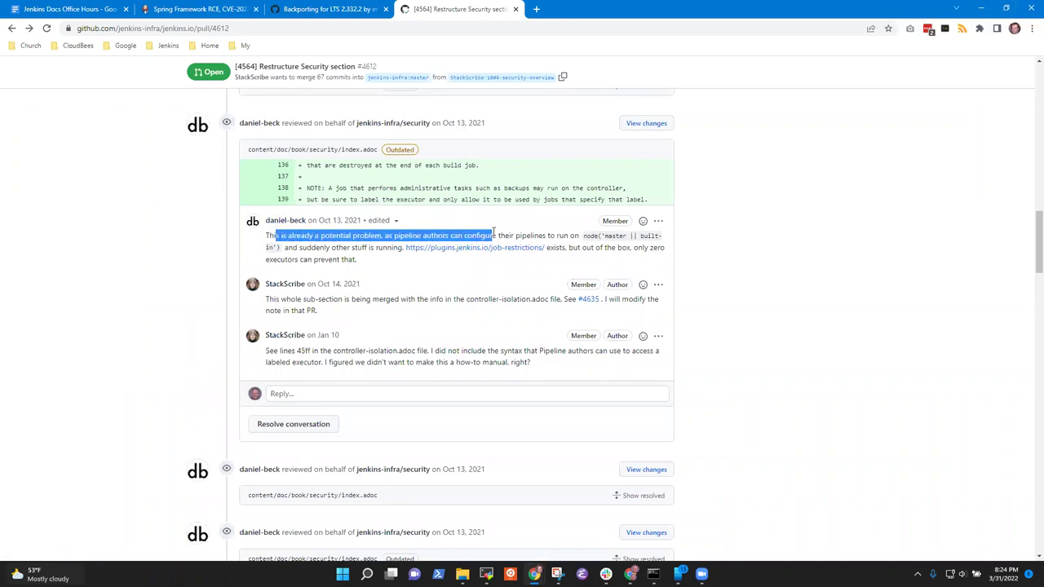
{"action": "left_click", "coordinate": [220, 247]}
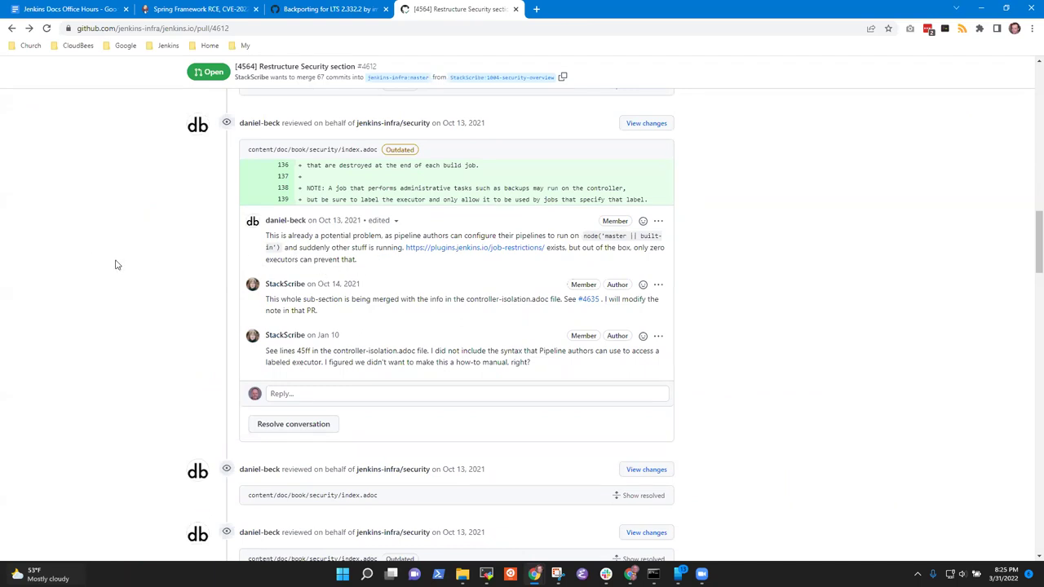
{"action": "scroll", "coordinate": [690, 310], "scroll_direction": "up", "scroll_amount": 1}
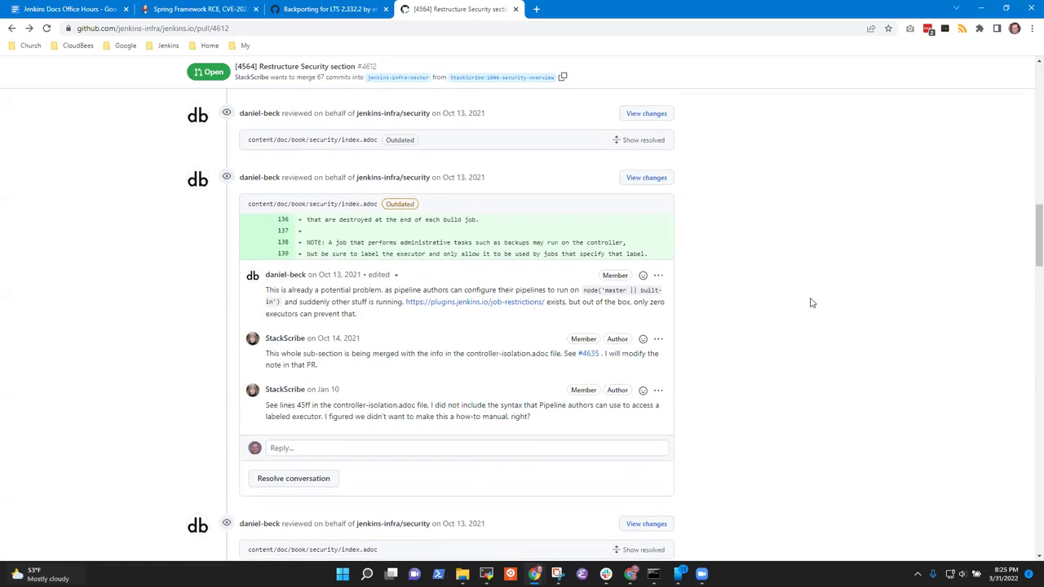
{"action": "scroll", "coordinate": [796, 317], "scroll_direction": "up", "scroll_amount": 10}
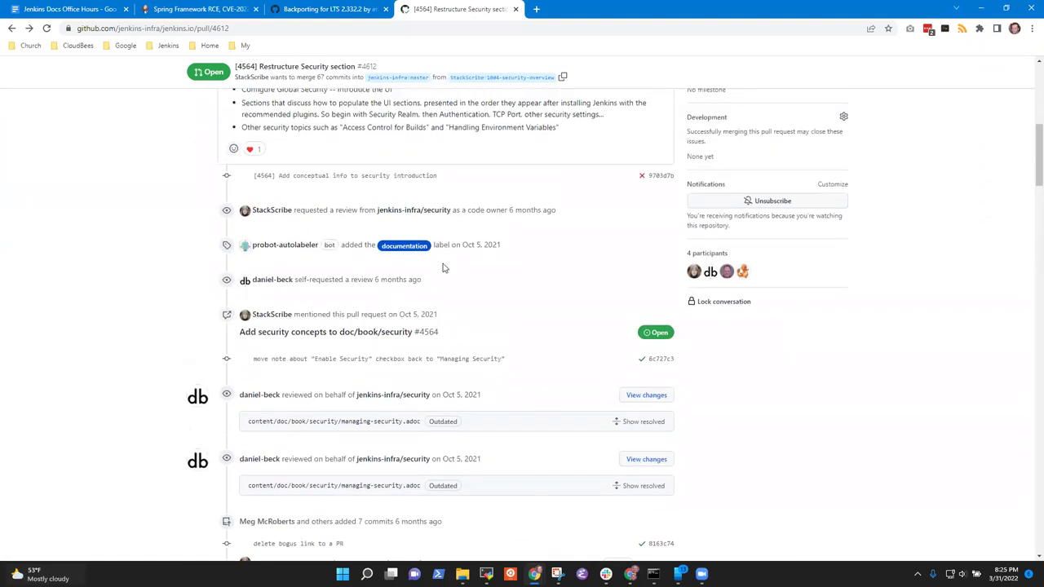
{"action": "scroll", "coordinate": [453, 264], "scroll_direction": "up", "scroll_amount": 5}
{"action": "scroll", "coordinate": [461, 265], "scroll_direction": "down", "scroll_amount": 5}
{"action": "scroll", "coordinate": [464, 266], "scroll_direction": "down", "scroll_amount": 10}
{"action": "scroll", "coordinate": [435, 220], "scroll_direction": "up", "scroll_amount": 1}
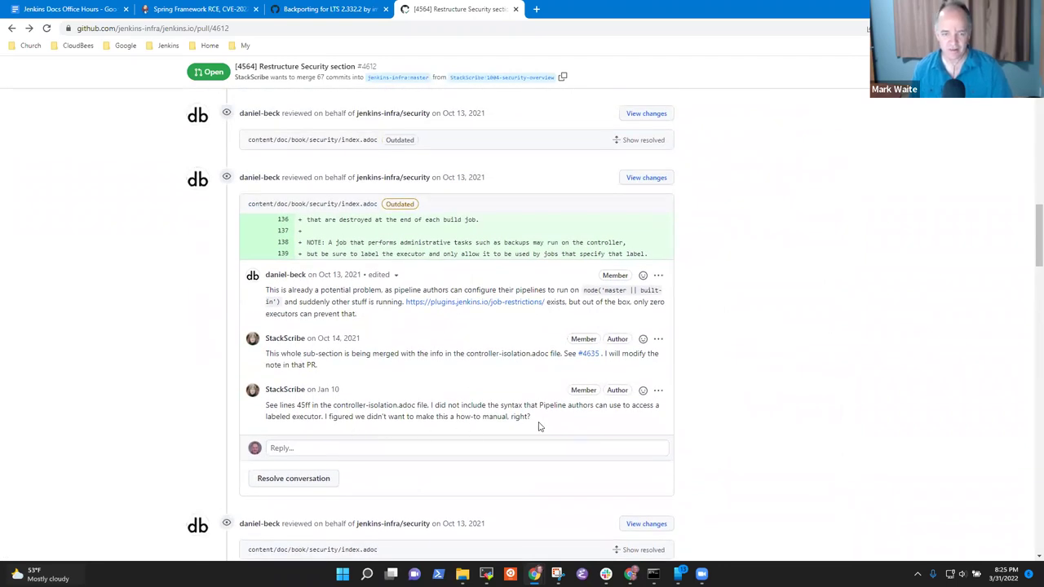
{"action": "left_click_drag", "start_coordinate": [538, 424], "coordinate": [264, 405]}
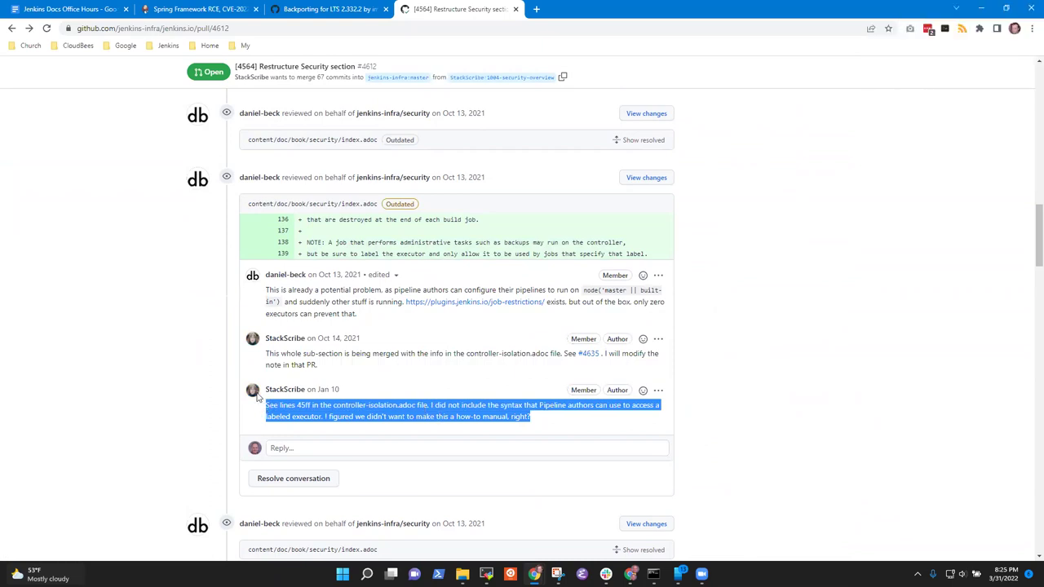
{"action": "left_click", "coordinate": [741, 364]}
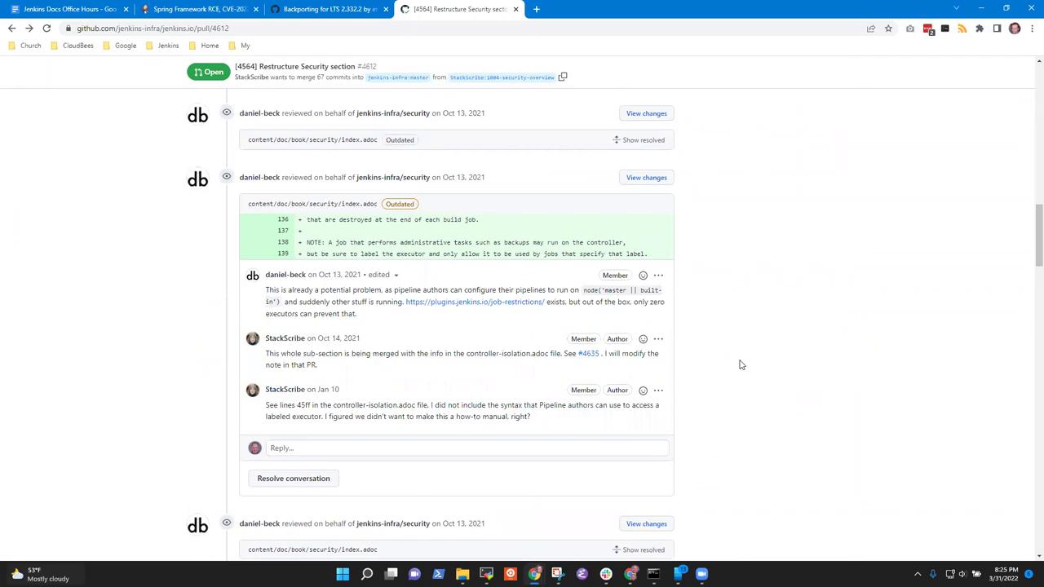
- Look through the rest of the pull request conversation to its merge status and conflicting files, and copy the pull request's web address
{"action": "scroll", "coordinate": [738, 363], "scroll_direction": "down", "scroll_amount": 10}
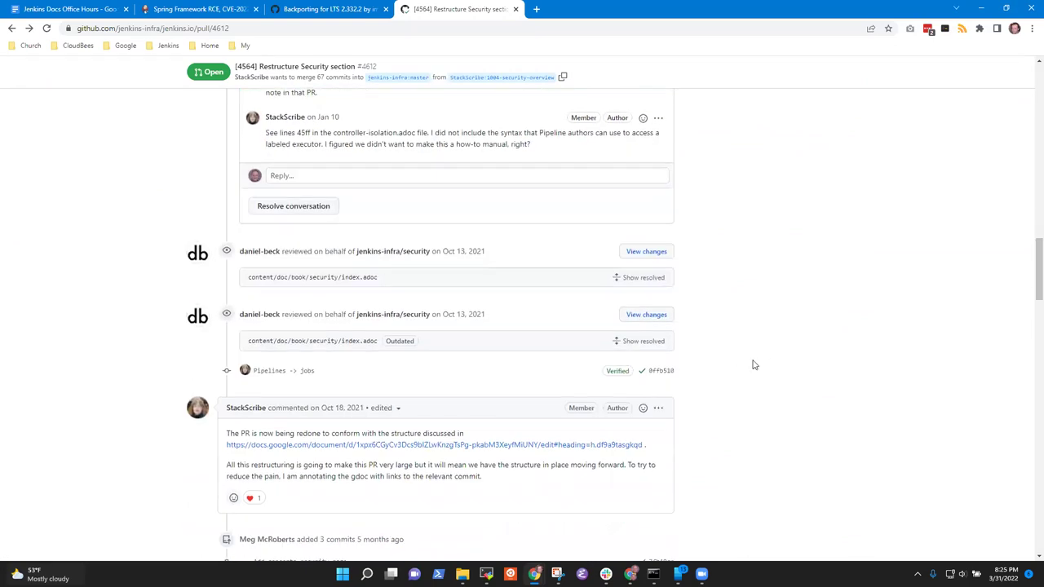
{"action": "scroll", "coordinate": [760, 364], "scroll_direction": "down", "scroll_amount": 8}
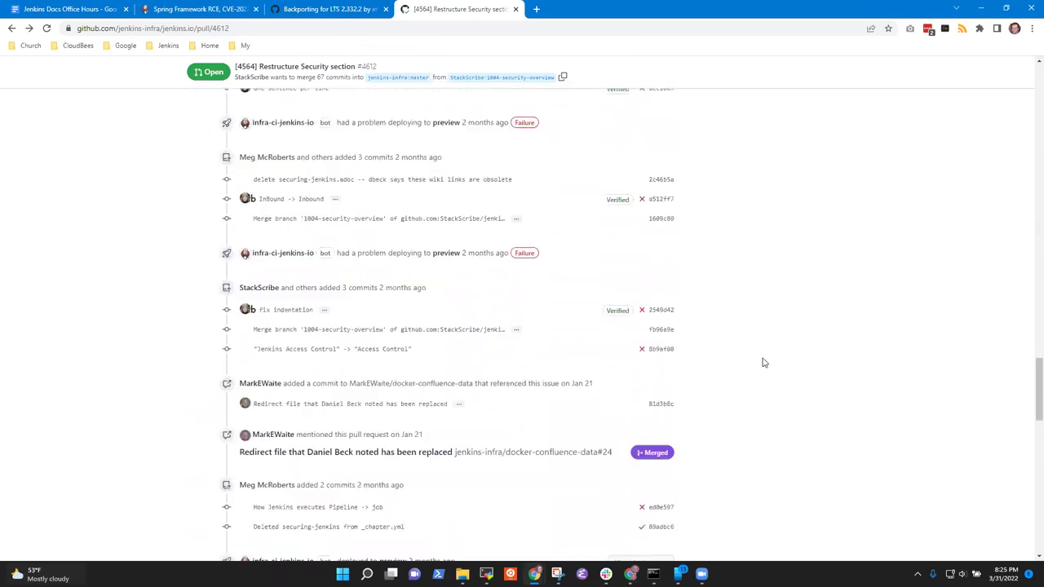
{"action": "scroll", "coordinate": [749, 378], "scroll_direction": "down", "scroll_amount": 5}
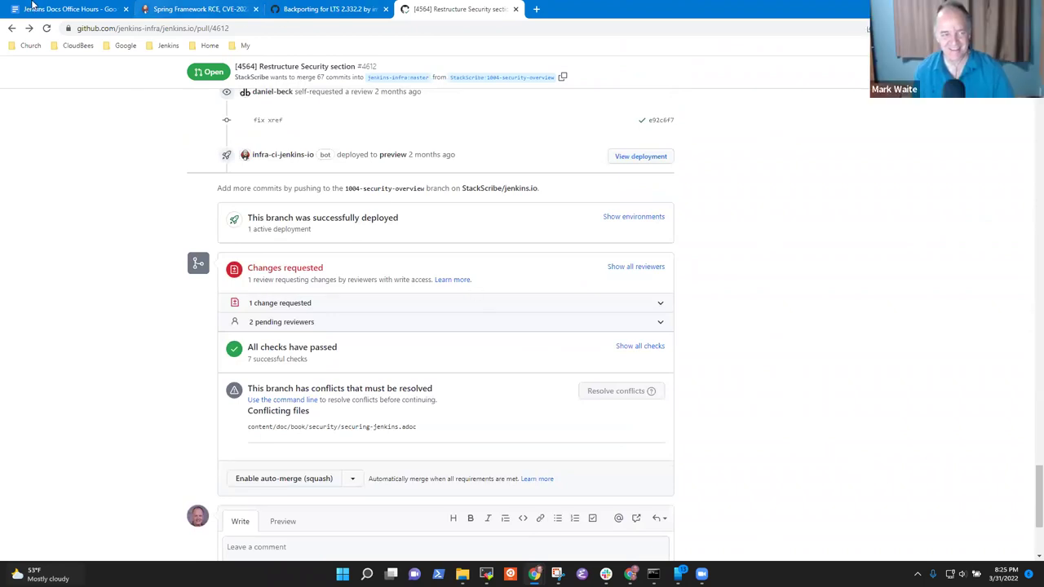
{"action": "left_click", "coordinate": [55, 12]}
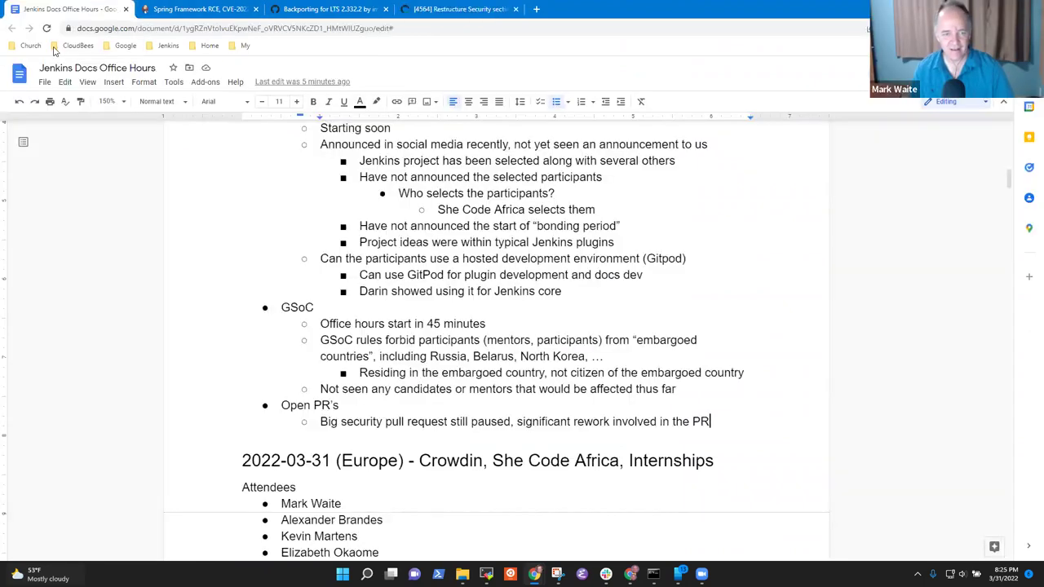
{"action": "left_click", "coordinate": [335, 9]}
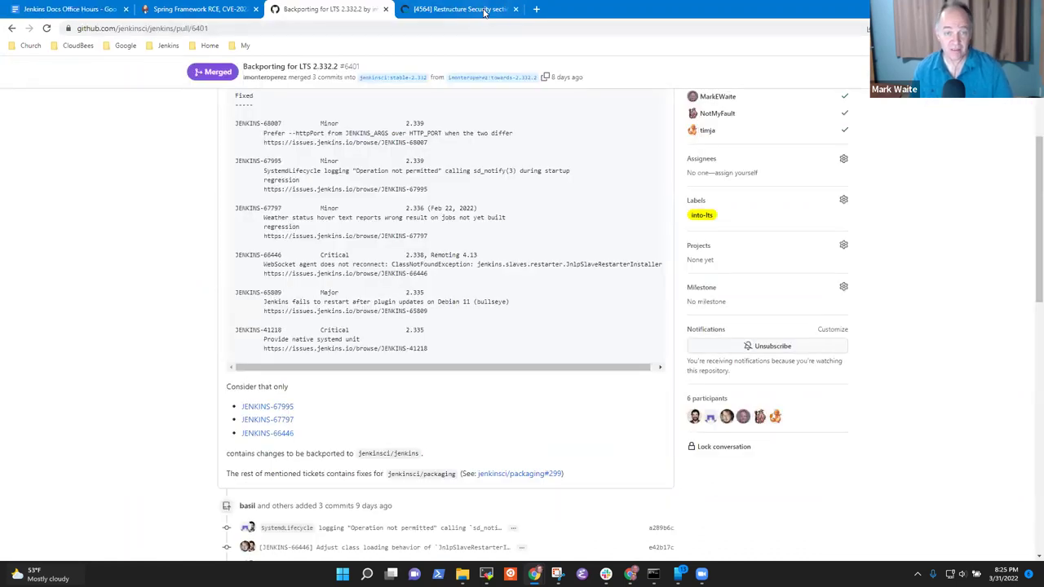
{"action": "left_click", "coordinate": [465, 9]}
{"action": "left_click", "coordinate": [232, 27]}
{"action": "key", "text": "ctrl+c"}
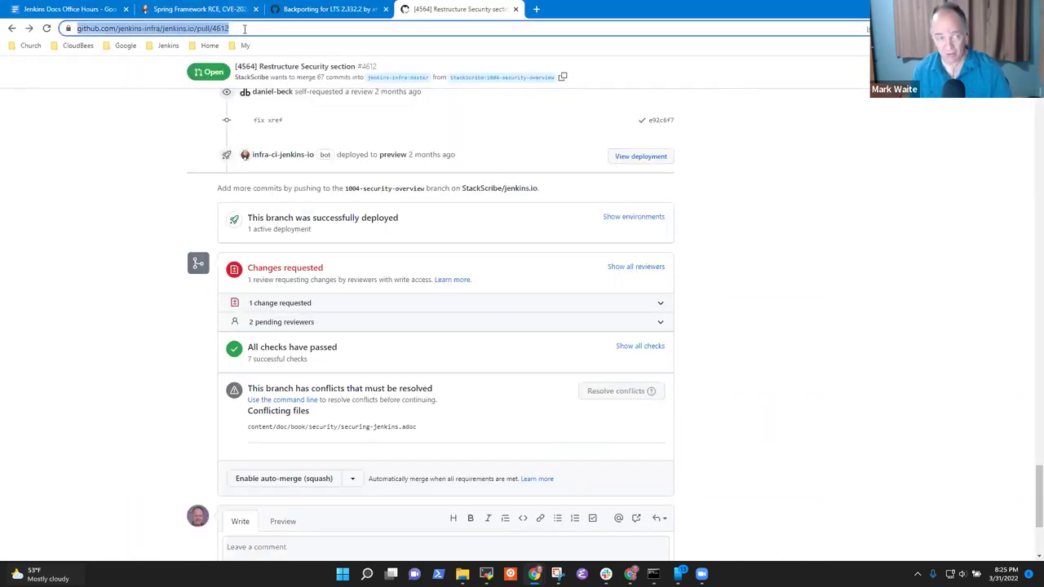
- In the office hours notes, shorten "Big security" to "Security" at the start of the item under Open PR's
{"action": "left_click", "coordinate": [65, 9]}
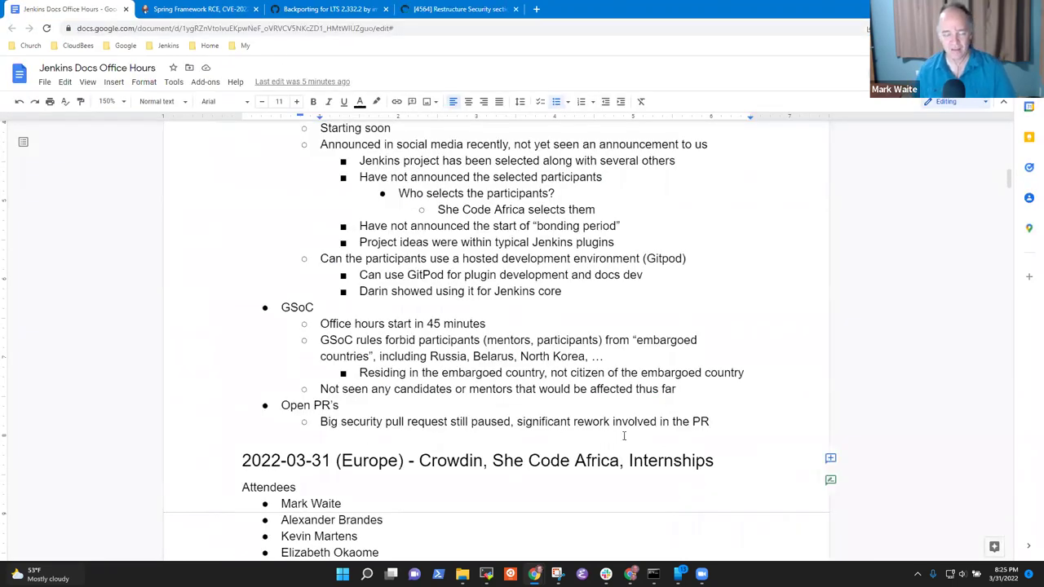
{"action": "key", "text": "Home"}
{"action": "key", "text": "ctrl+Right"}
{"action": "key", "text": "ctrl+shift+Right"}
{"action": "key", "text": "ctrl+shift+Right"}
{"action": "key", "text": "ctrl+shift+Right"}
{"action": "key", "text": "ctrl+shift+Right"}
{"action": "key", "text": "Left"}
{"action": "key", "text": "ctrl+shift+Left"}
{"action": "key", "text": "BackSpace"}
{"action": "key", "text": "Delete"}
{"action": "type", "text": "S"}
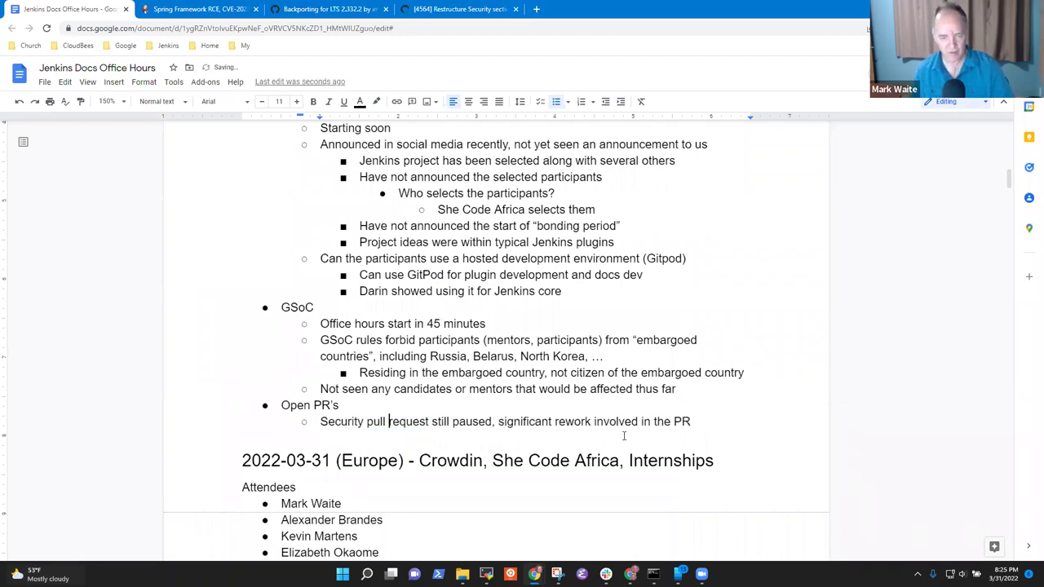
- Insert "content restructure" before "pull request" in the Open PR's item
{"action": "type", "text": "doc"}
{"action": "key", "text": "BackSpace"}
{"action": "key", "text": "BackSpace"}
{"action": "key", "text": "BackSpace"}
{"action": "type", "text": "content restructure"}
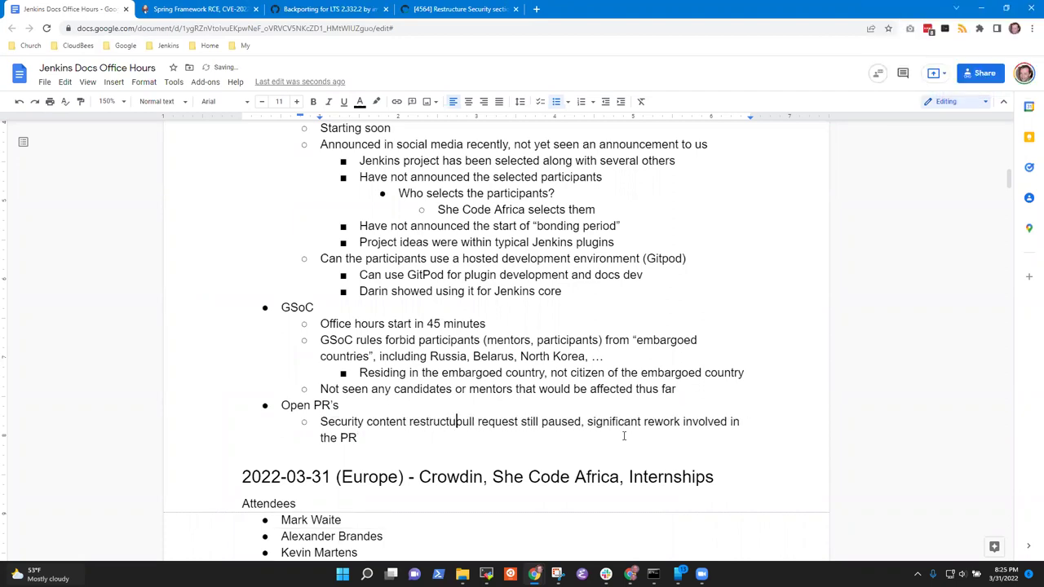
- Link the words "Security content restructure" to the copied pull request address
{"action": "key", "text": "ctrl+shift+Left"}
{"action": "key", "text": "ctrl+shift+Left"}
{"action": "key", "text": "ctrl+shift+Left"}
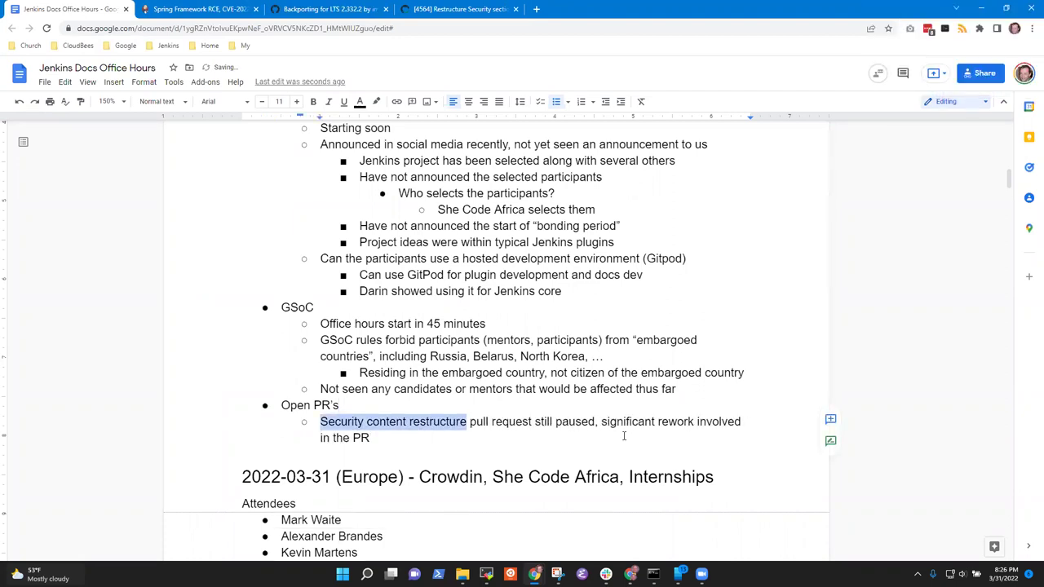
{"action": "key", "text": "ctrl+k"}
{"action": "key", "text": "ctrl+v"}
{"action": "key", "text": "Return"}
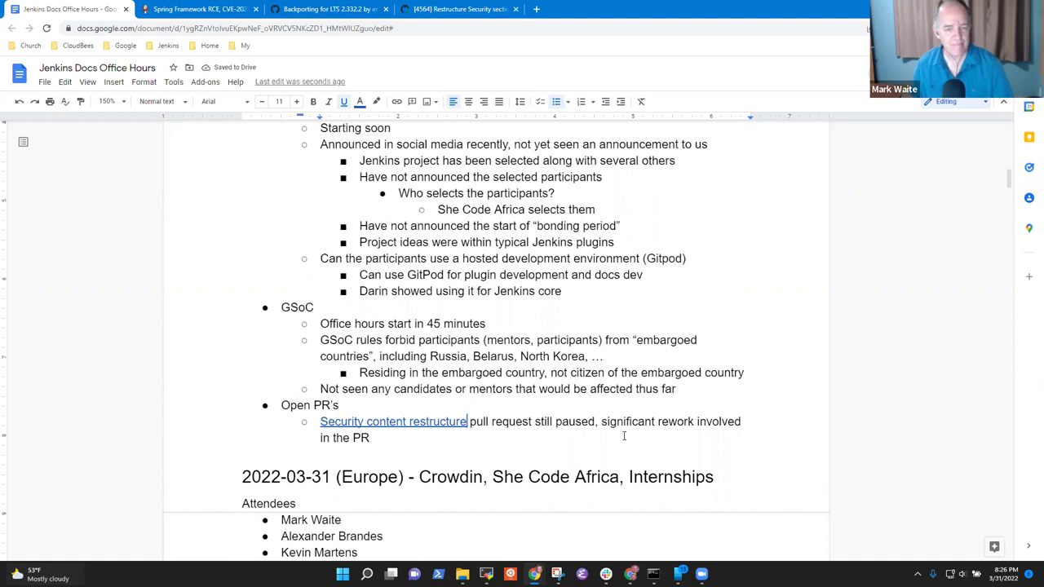
- Remove the words "still" and "involved" from the item so it reads "pull request paused, significant rework in the PR"
{"action": "key", "text": "ctrl+Right"}
{"action": "key", "text": "ctrl+Right"}
{"action": "key", "text": "ctrl+Right"}
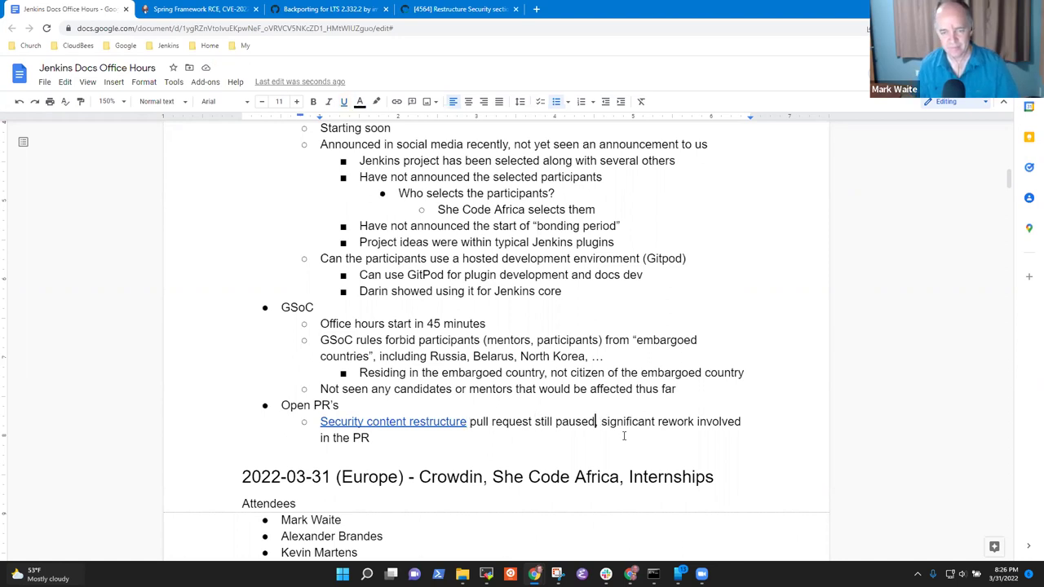
{"action": "key", "text": "ctrl+shift+Right"}
{"action": "key", "text": "Delete"}
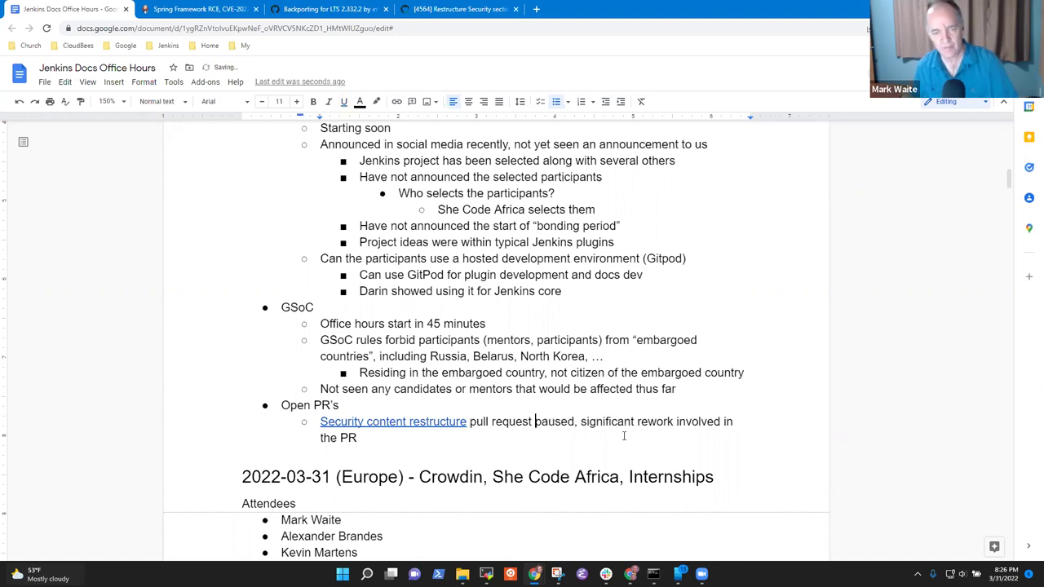
{"action": "key", "text": "ctrl+Right"}
{"action": "key", "text": "ctrl+Right"}
{"action": "key", "text": "ctrl+Right"}
{"action": "key", "text": "ctrl+shift+Right"}
{"action": "key", "text": "Delete"}
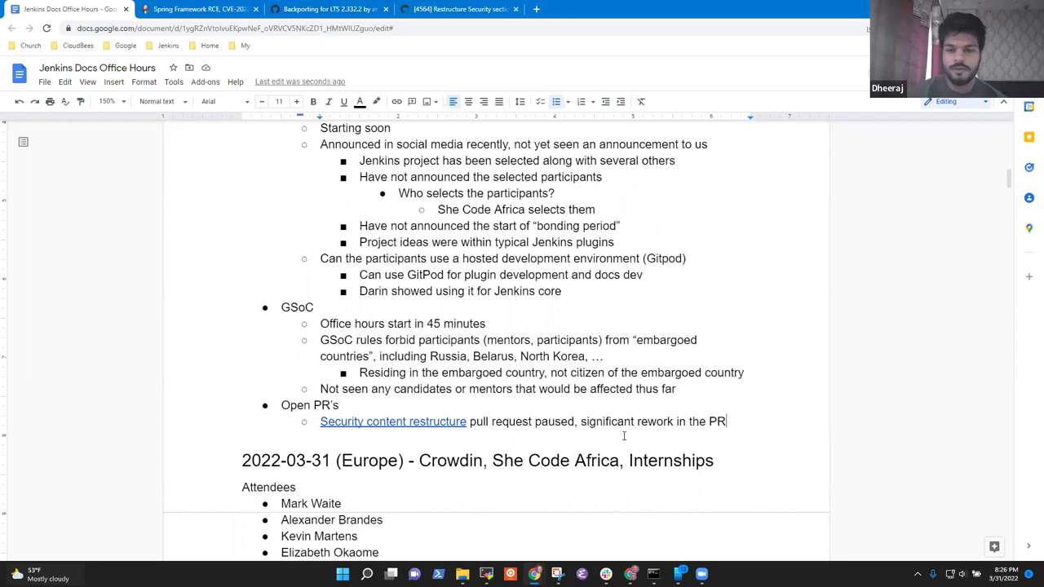
- Add a top-level bullet "Weekly changelog process" after the Open PR's section
{"action": "key", "text": "Return"}
{"action": "key", "text": "shift+Tab"}
{"action": "type", "text": "Weekly vch"}
{"action": "key", "text": "BackSpace"}
{"action": "key", "text": "BackSpace"}
{"action": "key", "text": "BackSpace"}
{"action": "type", "text": "changeloig"}
{"action": "key", "text": "BackSpace"}
{"action": "type", "text": "g process"}
- Add the sub-item "Review process seems to be OK" under Weekly changelog process
{"action": "key", "text": "Return"}
{"action": "key", "text": "Tab"}
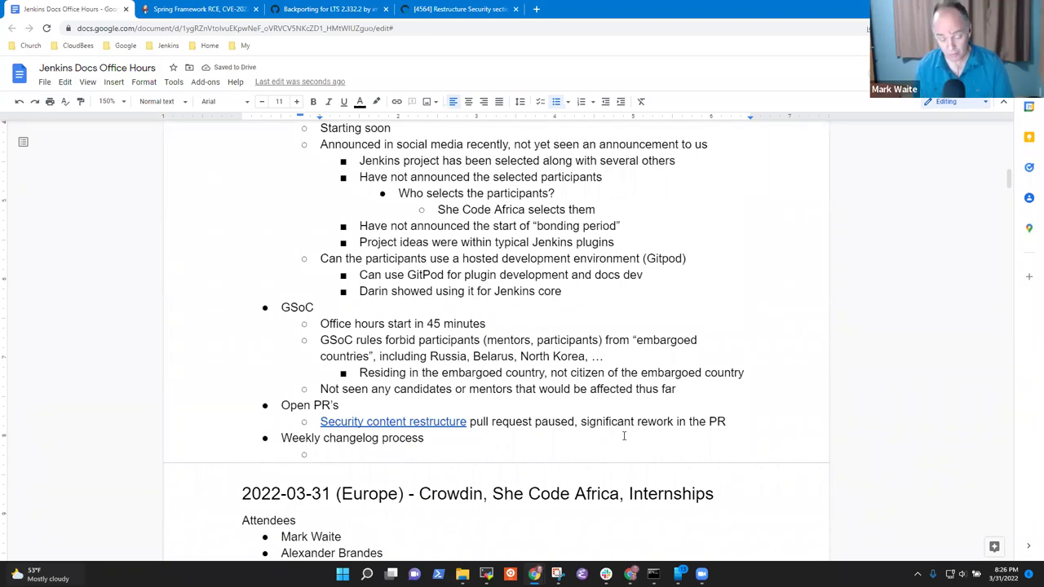
{"action": "type", "text": "Review process "}
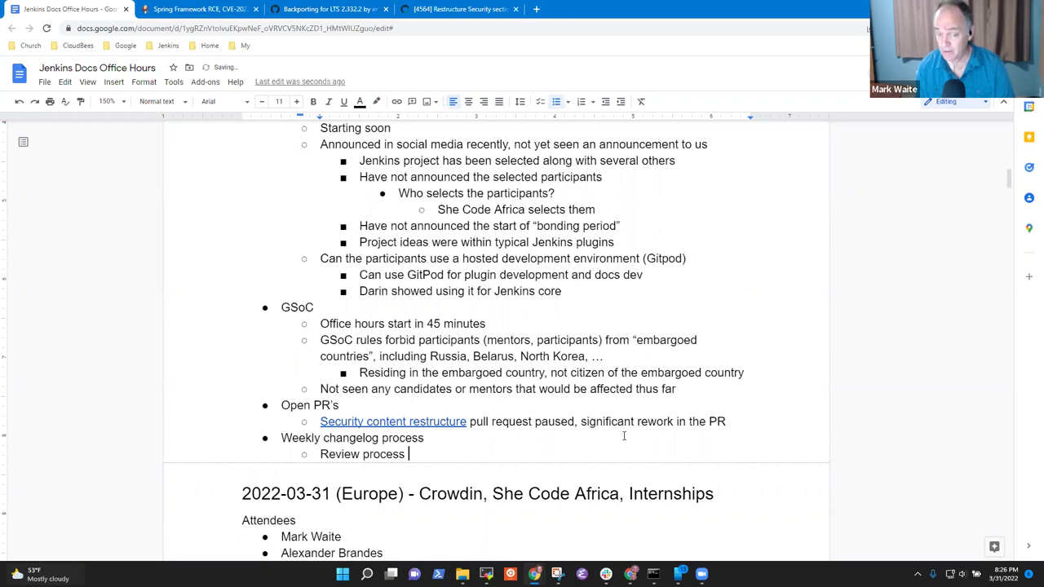
{"action": "type", "text": "seems to be"}
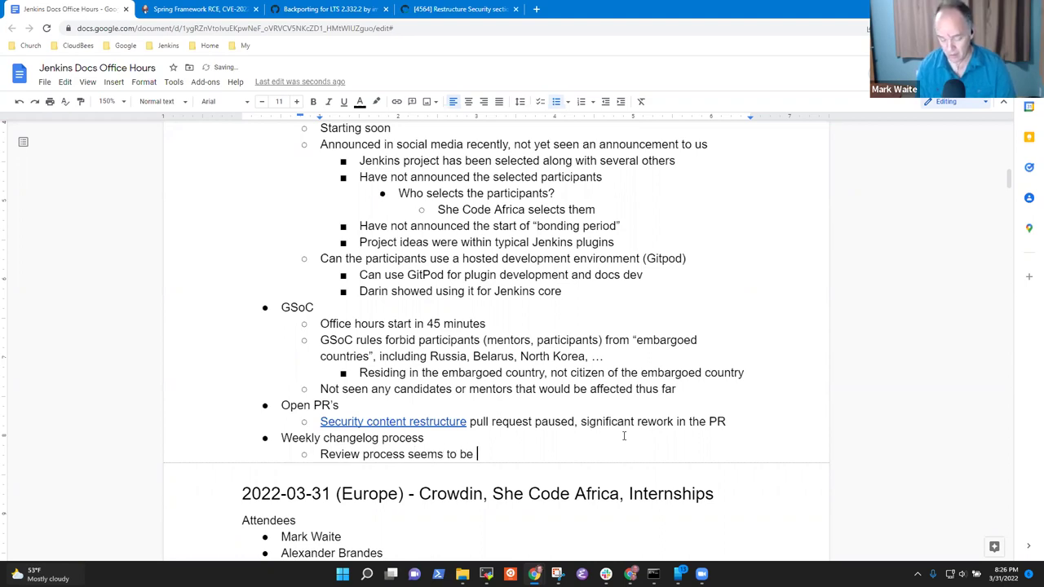
{"action": "type", "text": "OK"}
- Add a second changelog sub-item with the reviewer's full name followed by "has agreed to a weekly review"
{"action": "key", "text": "Return"}
{"action": "type", "text": "Kev"}
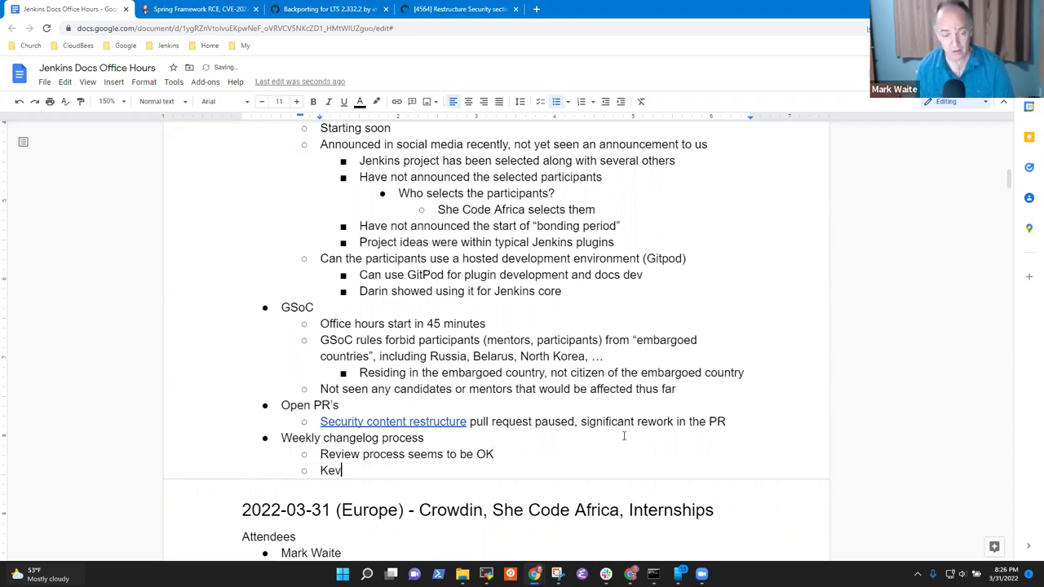
{"action": "type", "text": "in Martens"}
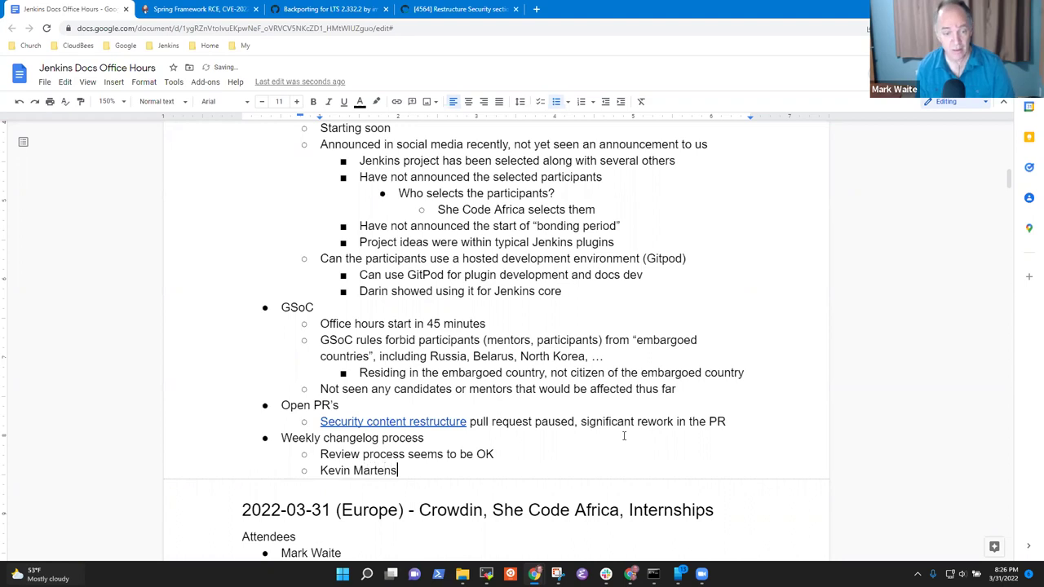
{"action": "type", "text": " als"}
{"action": "key", "text": "BackSpace"}
{"action": "key", "text": "BackSpace"}
{"action": "key", "text": "BackSpace"}
{"action": "type", "text": "has agree"}
{"action": "key", "text": "BackSpace"}
{"action": "key", "text": "BackSpace"}
{"action": "key", "text": "BackSpace"}
{"action": "key", "text": "BackSpace"}
{"action": "type", "text": "gg"}
{"action": "key", "text": "BackSpace"}
{"action": "type", "text": "re"}
{"action": "key", "text": "BackSpace"}
{"action": "type", "text": "eed to ab"}
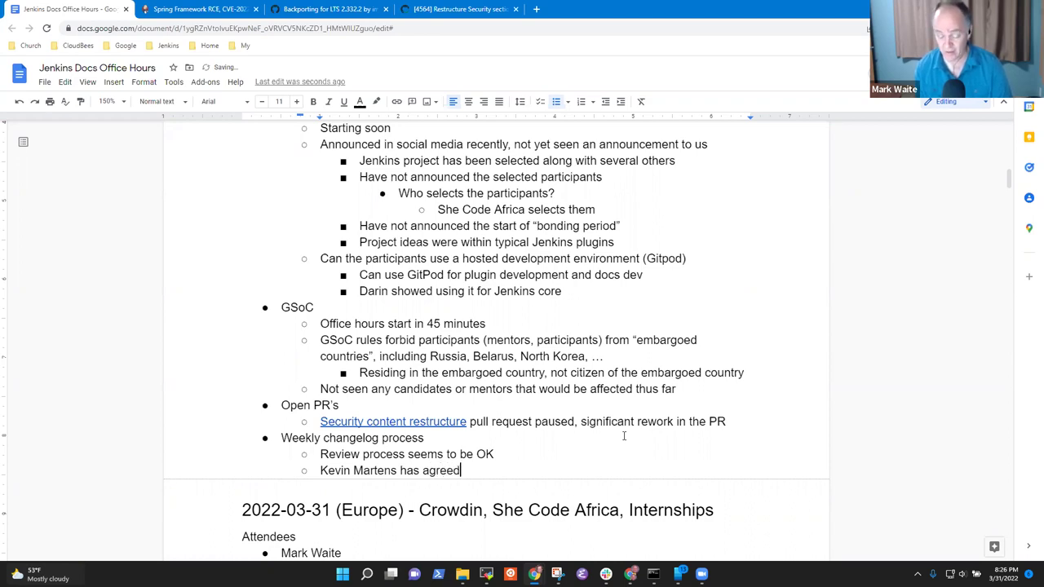
{"action": "key", "text": "BackSpace"}
{"action": "key", "text": "BackSpace"}
{"action": "key", "text": "BackSpace"}
{"action": "type", "text": "a weekly review"}
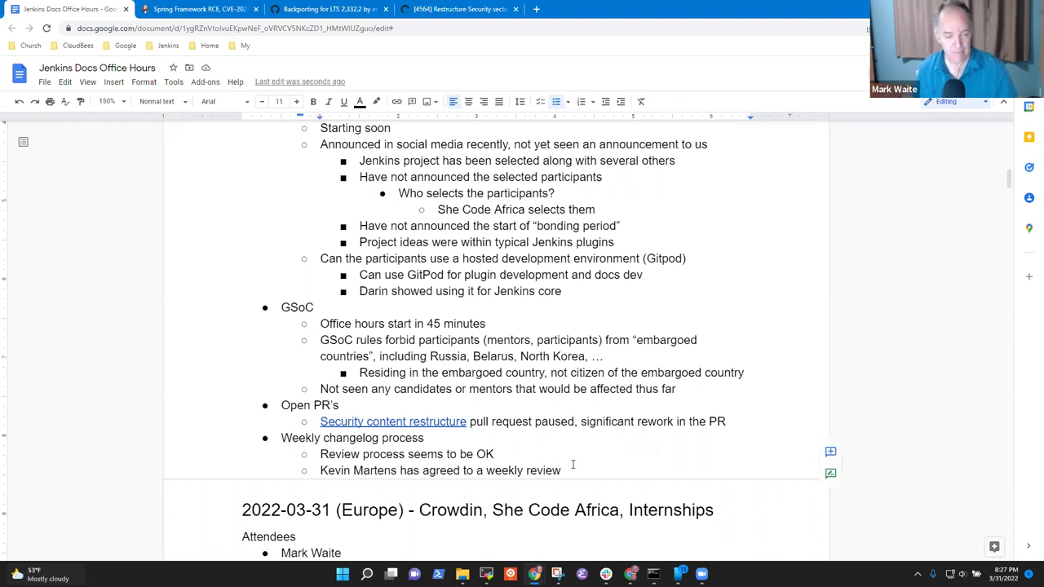
- Append a parenthetical to "Review process seems to be OK" noting that the absent attendee was missed, "but OK"
{"action": "key", "text": "Up"}
{"action": "type", "text": "(missed Dheera"}
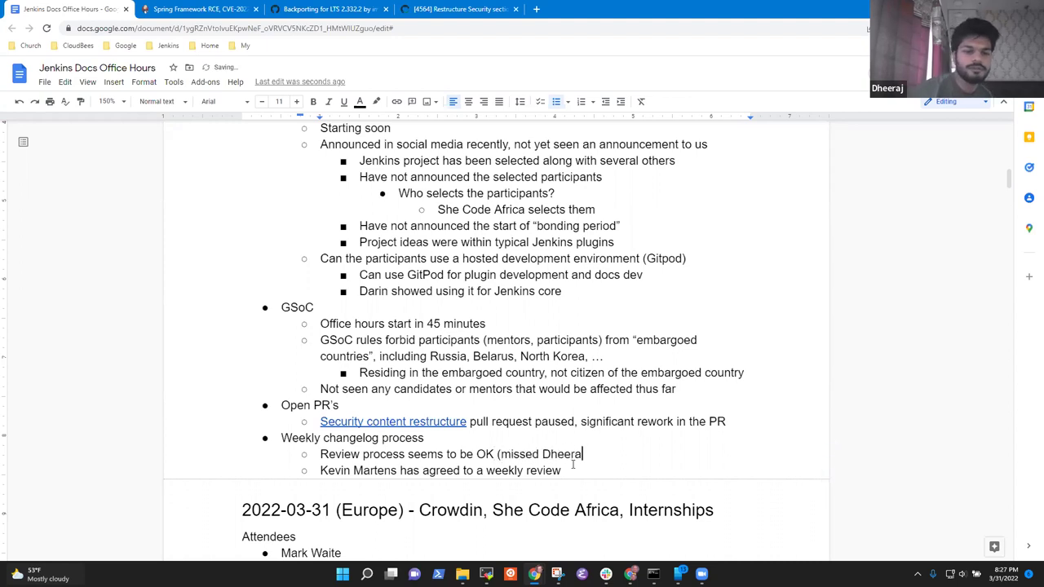
{"action": "type", "text": "j, but "}
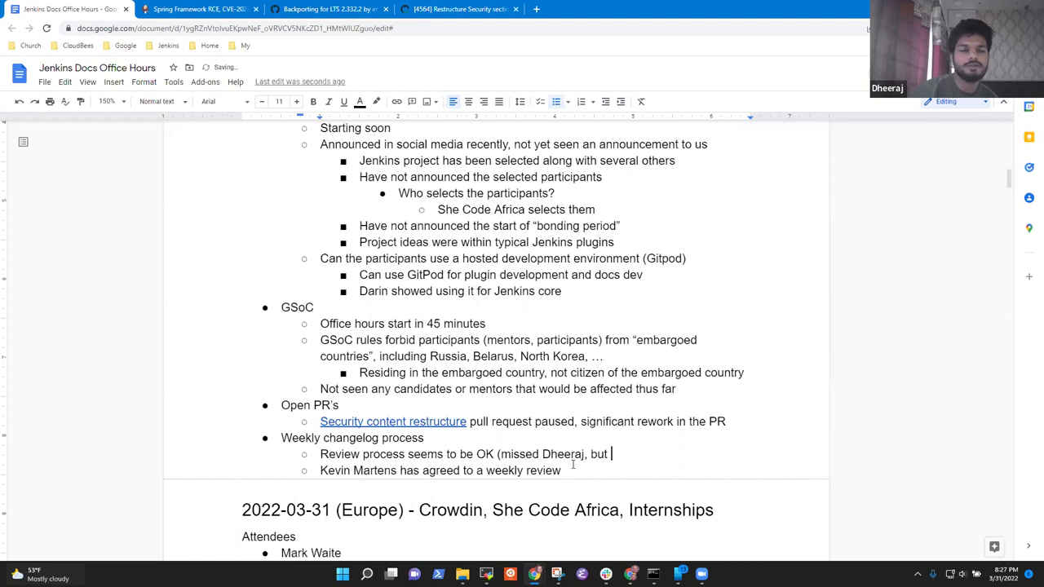
{"action": "type", "text": "OK)"}
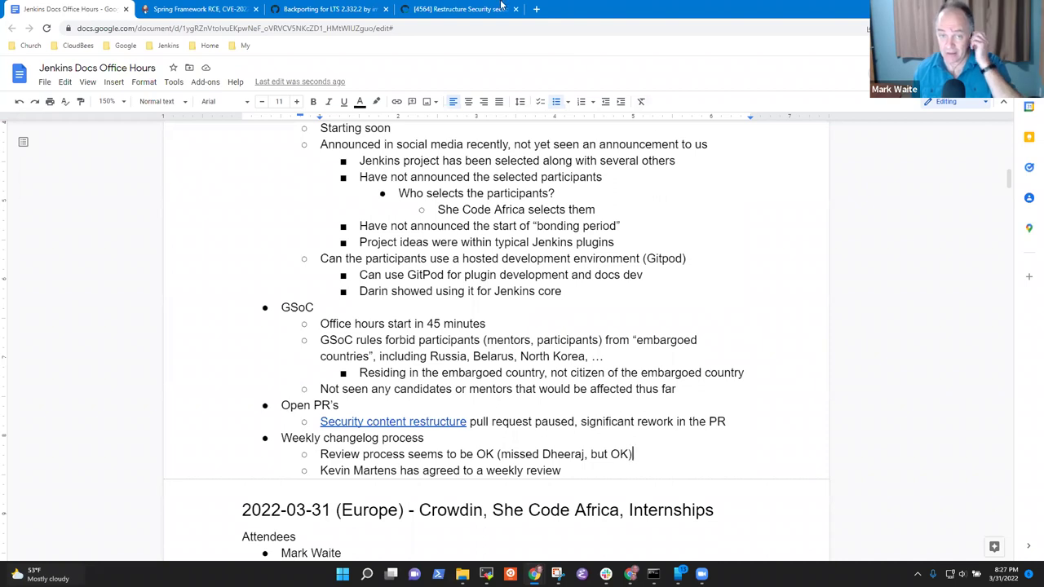
- Nest an item under the review process line crediting the host's "observation was that process is working well"
{"action": "key", "text": "Return"}
{"action": "key", "text": "Tab"}
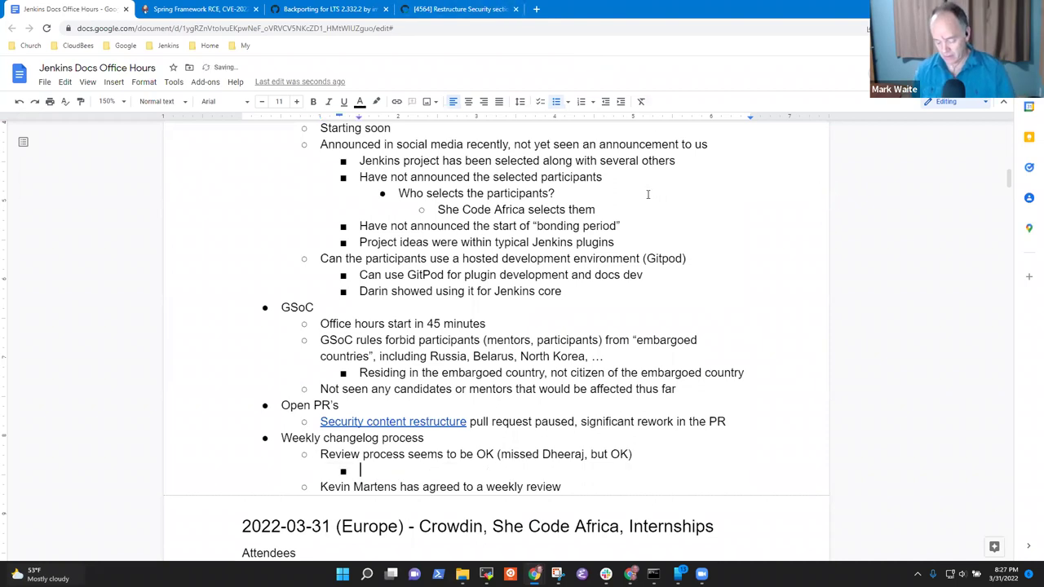
{"action": "type", "text": "Mark's observation"}
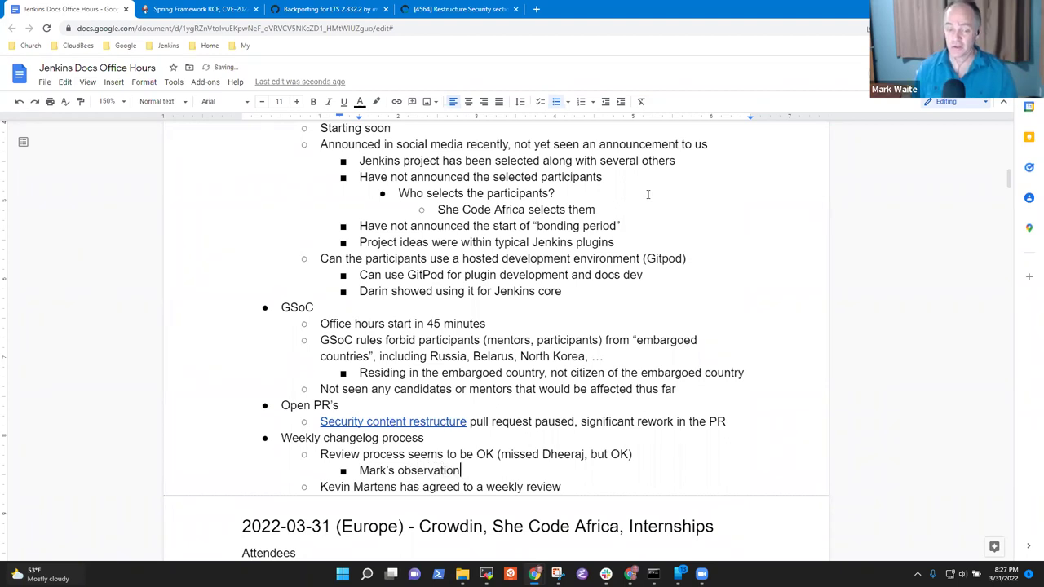
{"action": "type", "text": " was "}
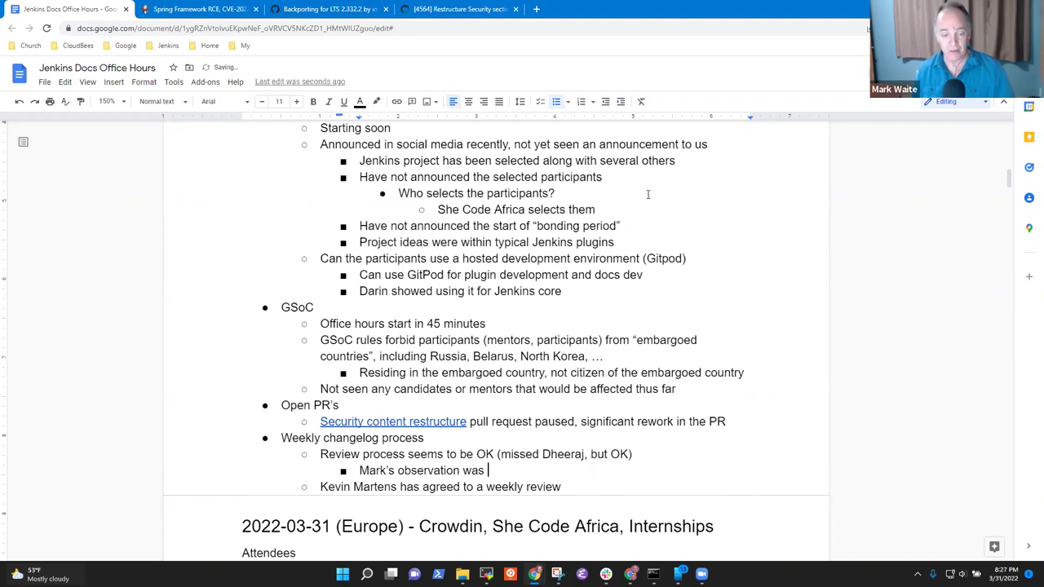
{"action": "type", "text": "that "}
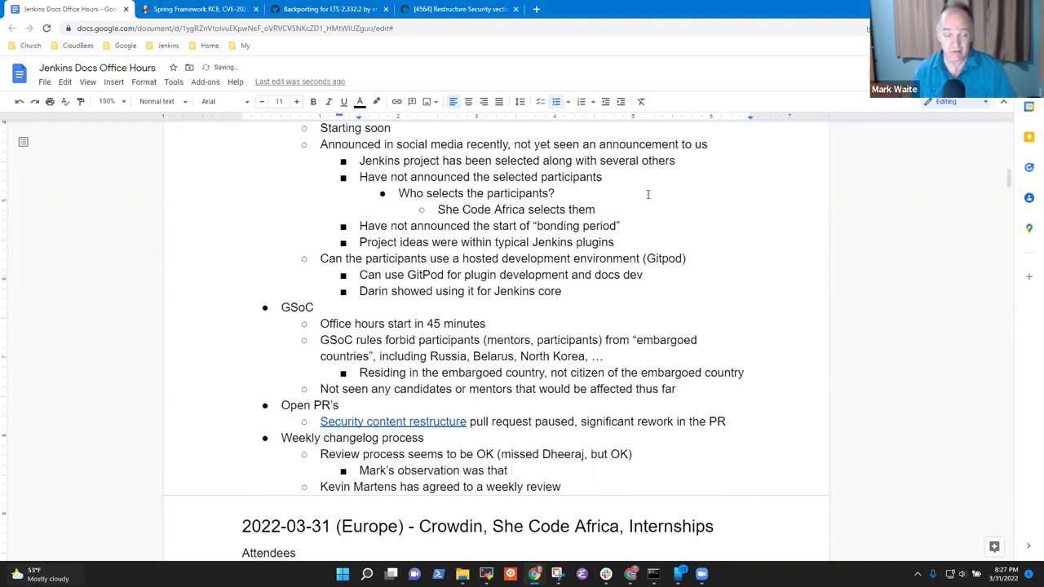
{"action": "type", "text": "process "}
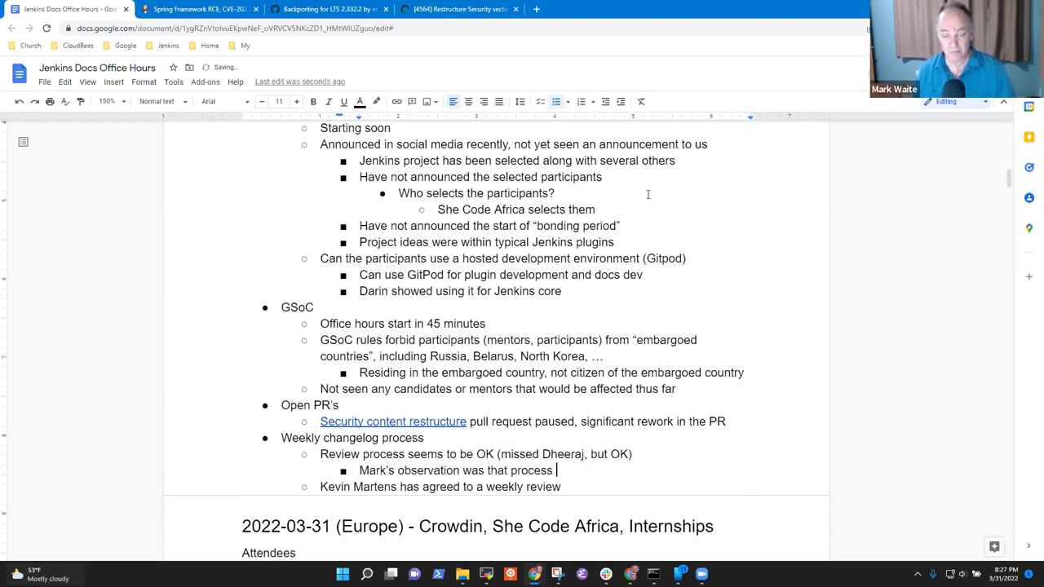
{"action": "type", "text": "is working well"}
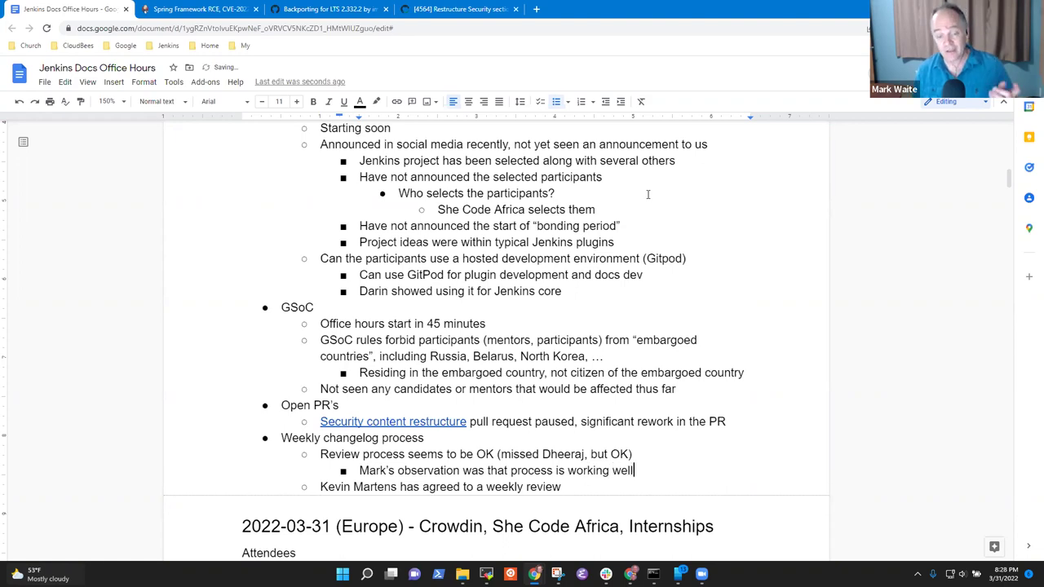
- Add the changelog sub-item "Tooling problem that pull requests “removed” were not in the changelog" above the weekly review item
{"action": "key", "text": "Return"}
{"action": "key", "text": "shift+Tab"}
{"action": "key", "text": "shift+Tab"}
{"action": "key", "text": "Tab"}
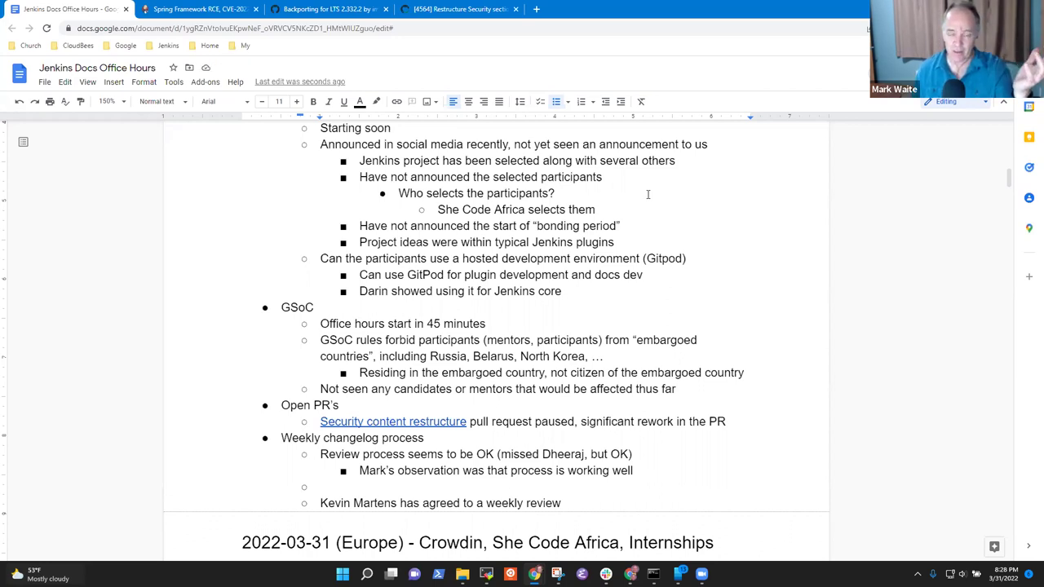
{"action": "type", "text": "Toolikng"}
{"action": "key", "text": "BackSpace"}
{"action": "key", "text": "BackSpace"}
{"action": "key", "text": "BackSpace"}
{"action": "type", "text": "ng problem that pull requests "}
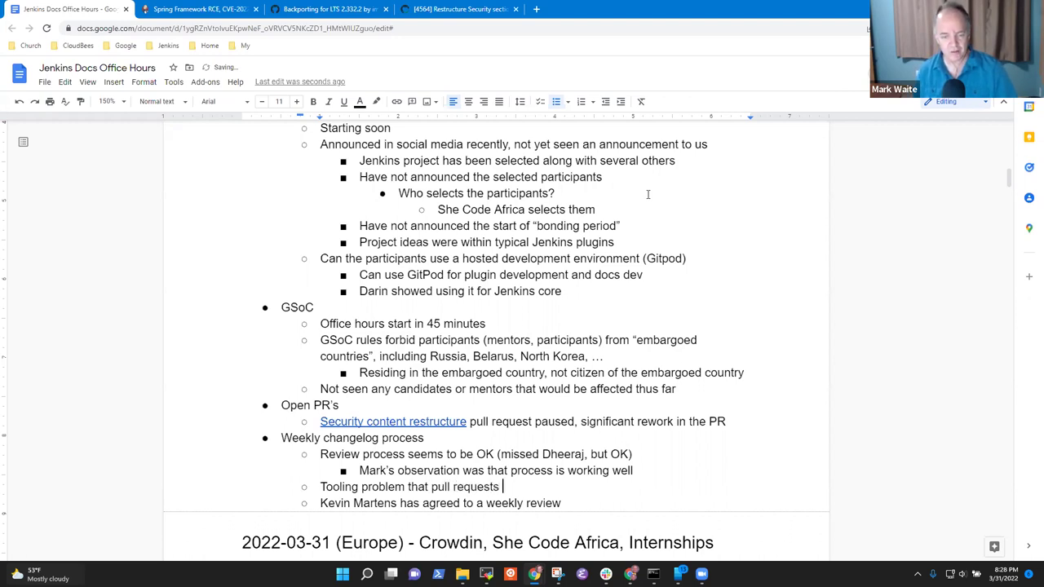
{"action": "type", "text": "\"removed\" wer"}
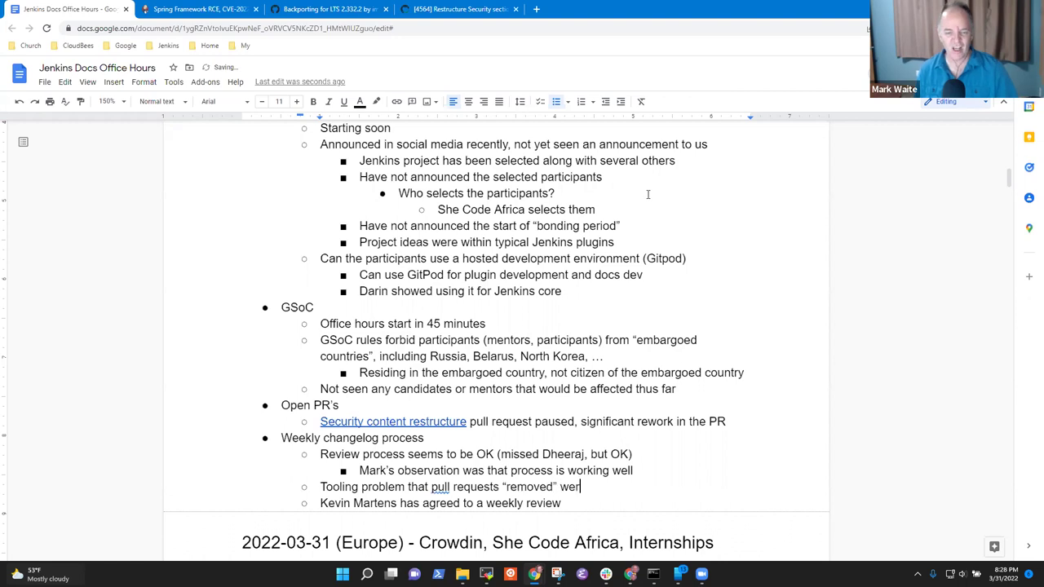
{"action": "type", "text": "e not in the "}
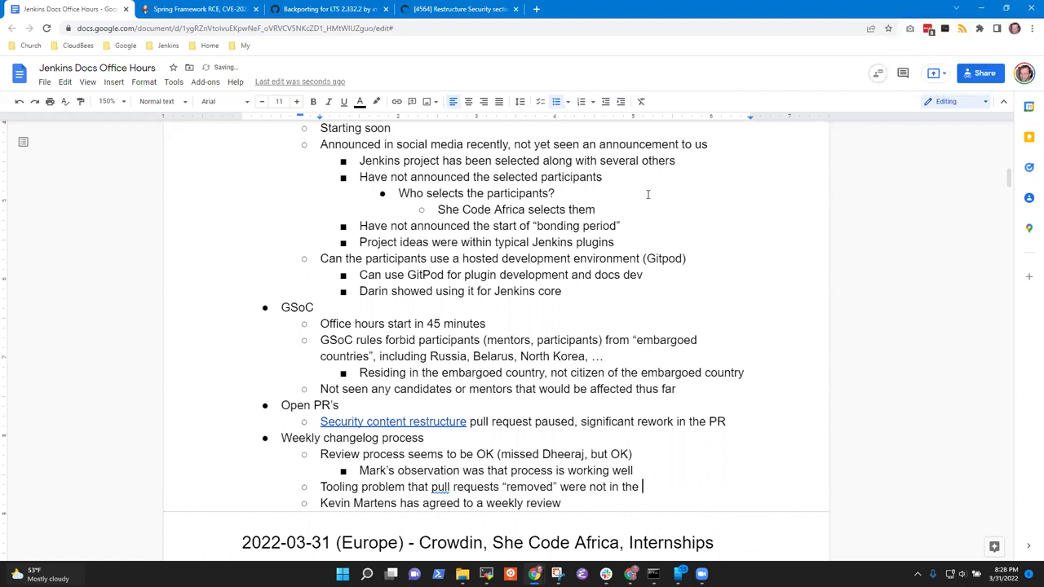
{"action": "type", "text": "changelog"}
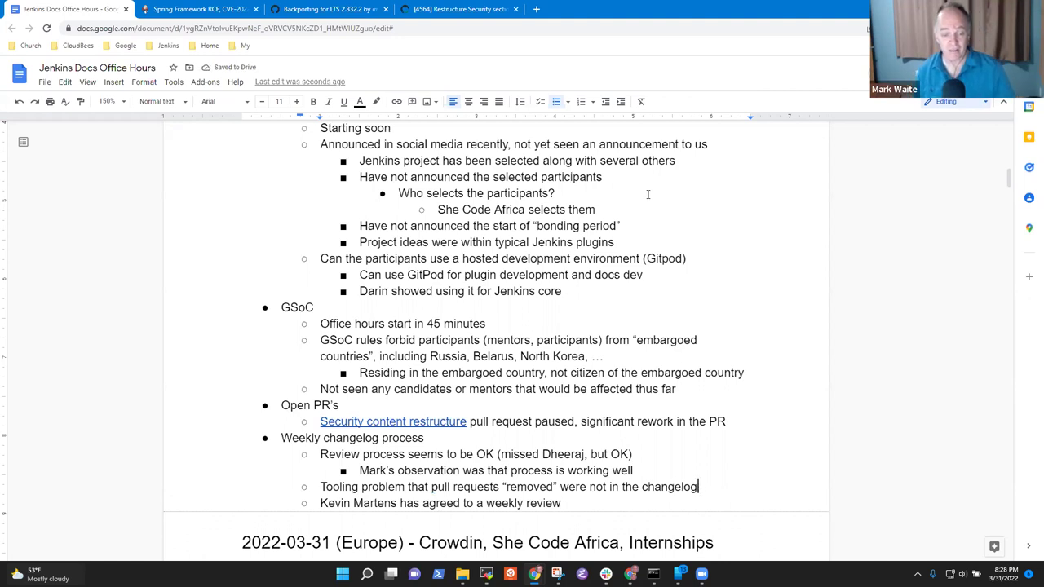
- Nest an item under the tooling problem line with the host's first name followed by "attempted a change to fix the tool"
{"action": "key", "text": "Return"}
{"action": "key", "text": "Tab"}
{"action": "type", "text": "Mark attempted "}
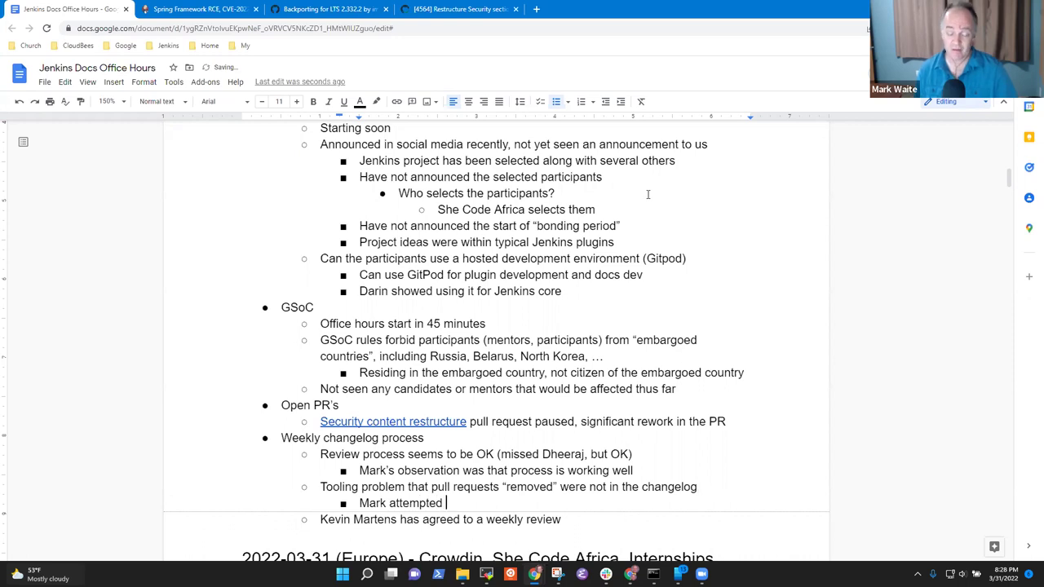
{"action": "type", "text": "a che"}
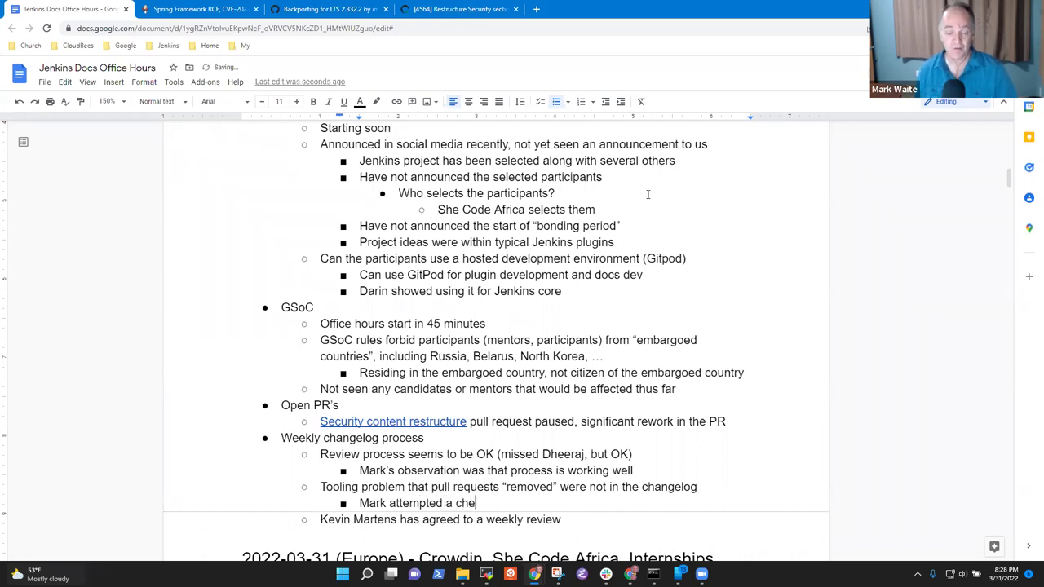
{"action": "key", "text": "BackSpace"}
{"action": "type", "text": "ange to fg"}
{"action": "key", "text": "BackSpace"}
{"action": "type", "text": "ix the tool"}
- Add a second tooling problem sub-item with the host's first name followed by "pushed the missing entries into the old changelogs"
{"action": "key", "text": "Return"}
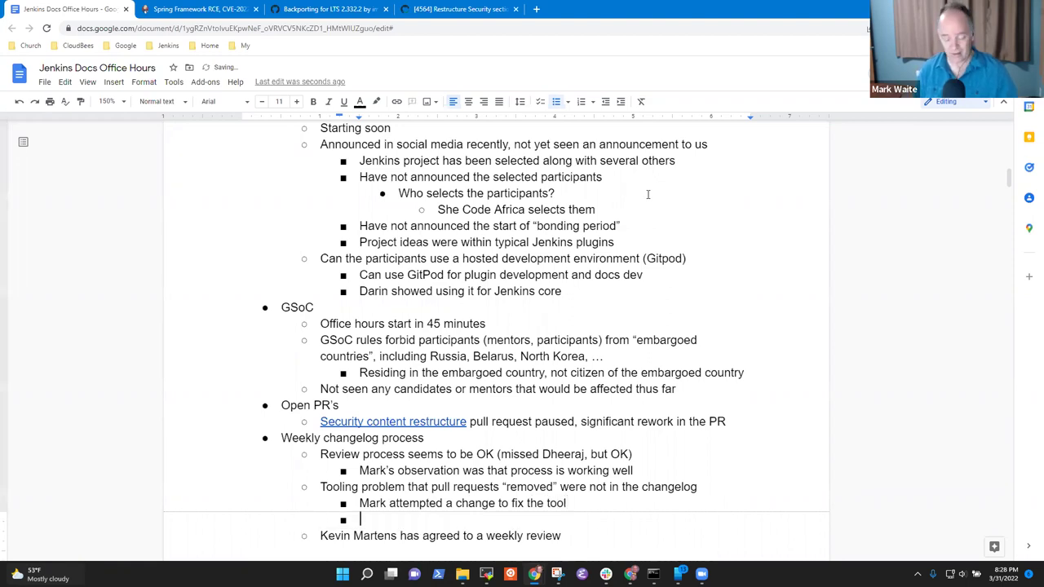
{"action": "type", "text": "Mark pushed "}
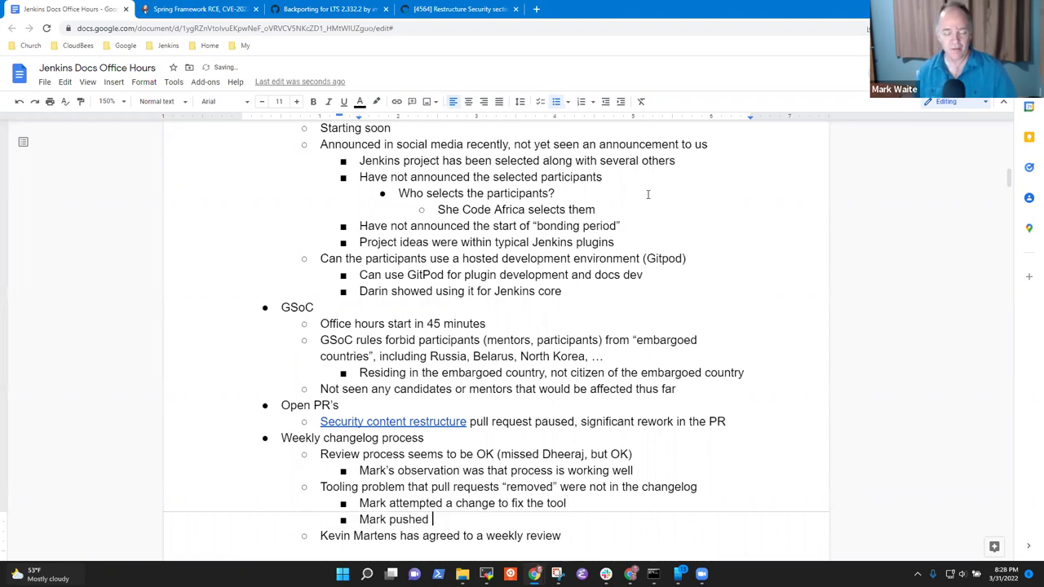
{"action": "type", "text": "the missing entr"}
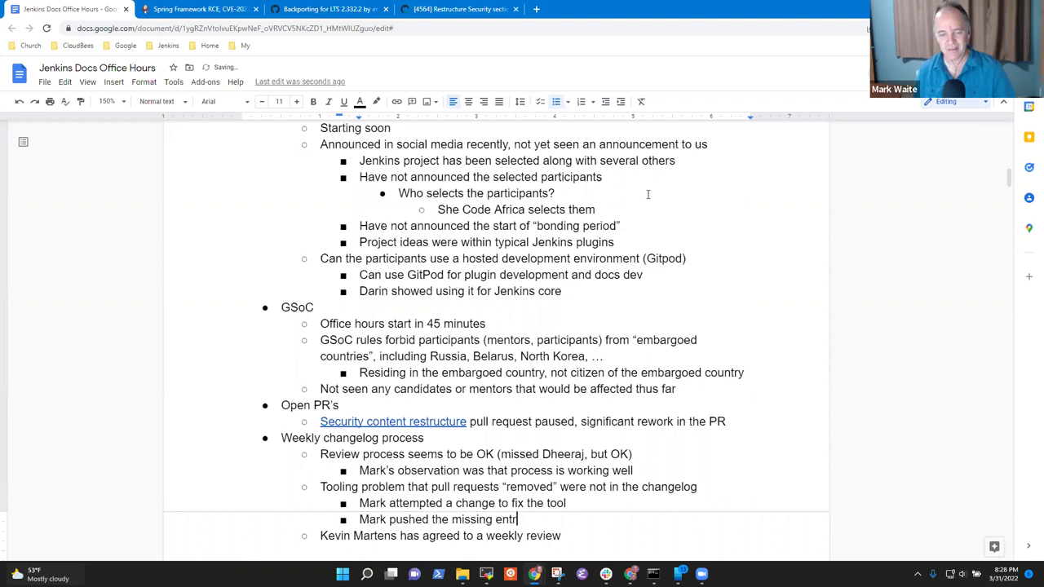
{"action": "type", "text": "ies in "}
{"action": "type", "text": "o the old changelogs"}
- Highlight the word "removed" in the tooling problem item of the weekly changelog section
{"action": "key", "text": "Up"}
{"action": "key", "text": "ctrl+Left"}
{"action": "key", "text": "ctrl+Left"}
{"action": "key", "text": "ctrl+Left"}
{"action": "key", "text": "ctrl+Left"}
{"action": "key", "text": "ctrl+shift+Left"}
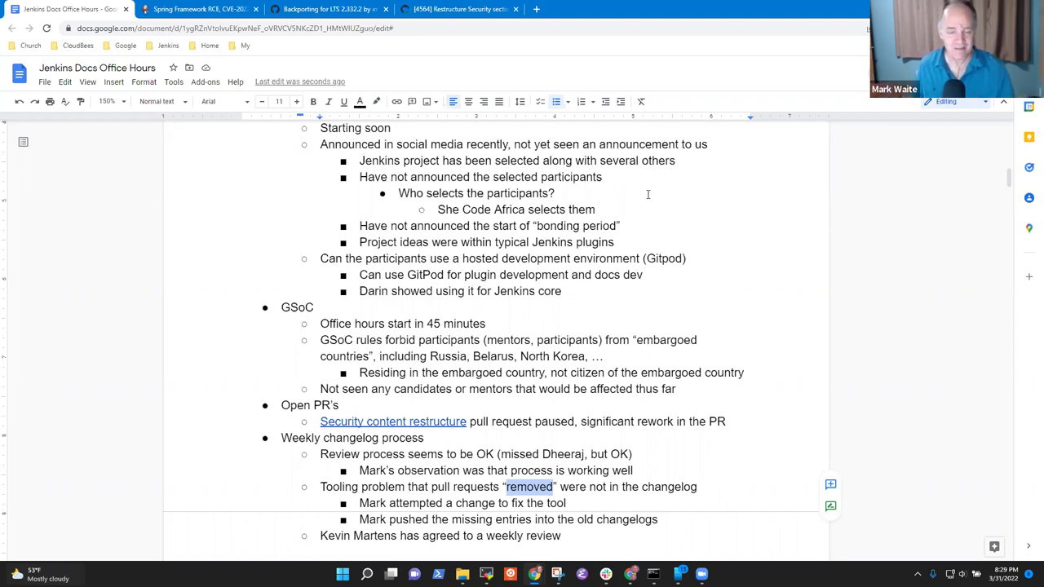
- Insert "do" into the weekly review item so that it reads "has agreed to do a weekly review"
{"action": "key", "text": "Down"}
{"action": "key", "text": "Down"}
{"action": "key", "text": "Down"}
{"action": "scroll", "coordinate": [647, 194], "scroll_direction": "down", "scroll_amount": 1}
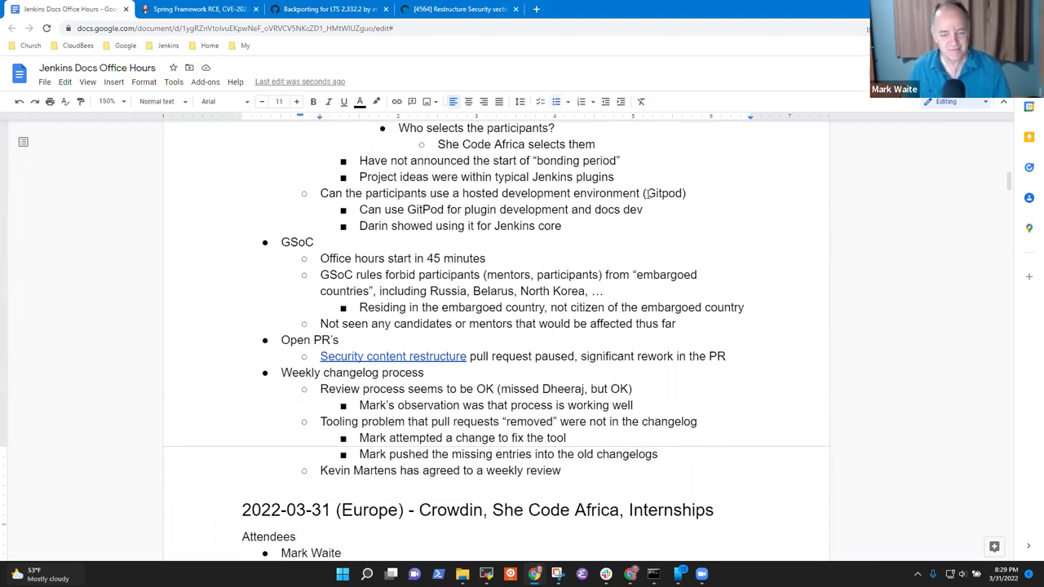
{"action": "key", "text": "ctrl+Left"}
{"action": "key", "text": "ctrl+Left"}
{"action": "type", "text": "do"}
- Append "(merged)" to the item about the attempted change to fix the tool
{"action": "key", "text": "Up"}
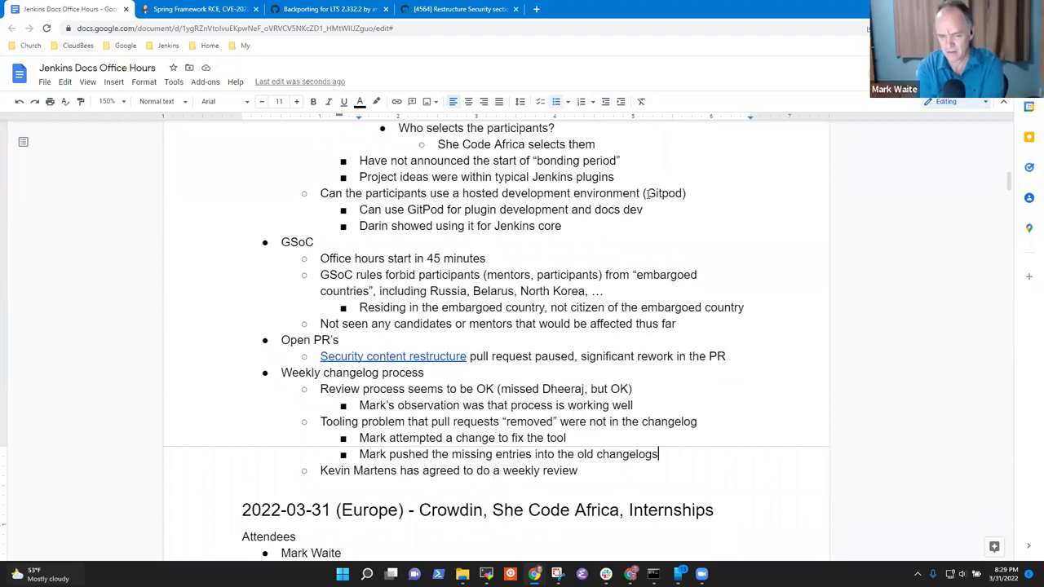
{"action": "key", "text": "Up"}
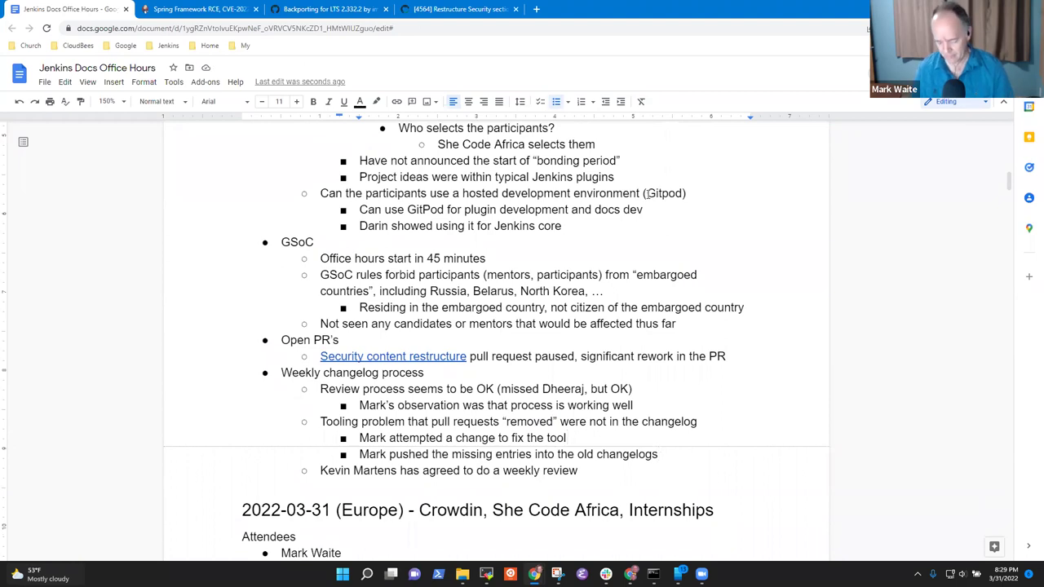
{"action": "type", "text": "(merged)"}
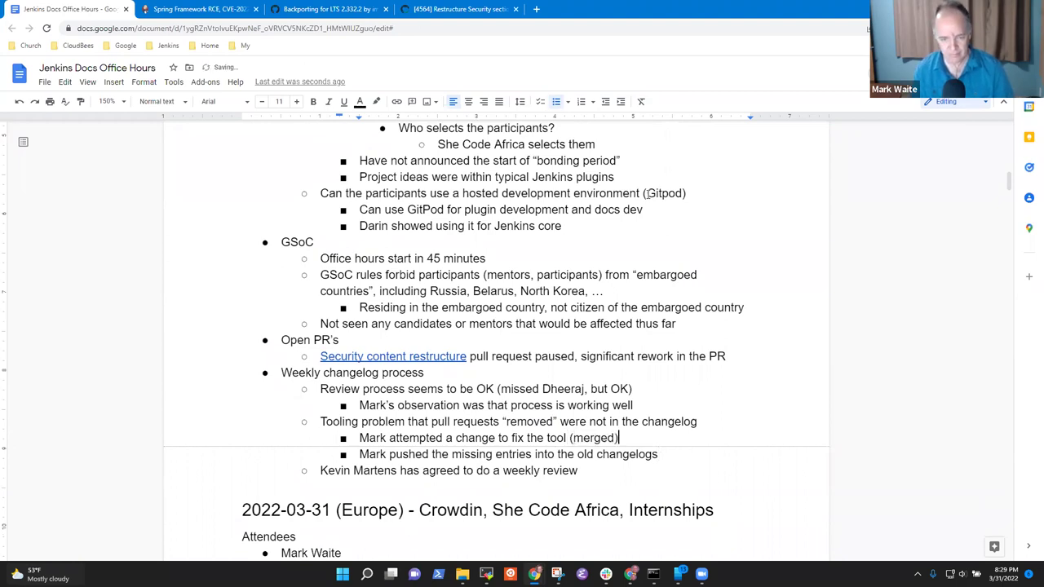
- Add the changelog sub-item "Automatic changelog only considers the Jenkins core repository" above the weekly review item
{"action": "key", "text": "Down"}
{"action": "key", "text": "End"}
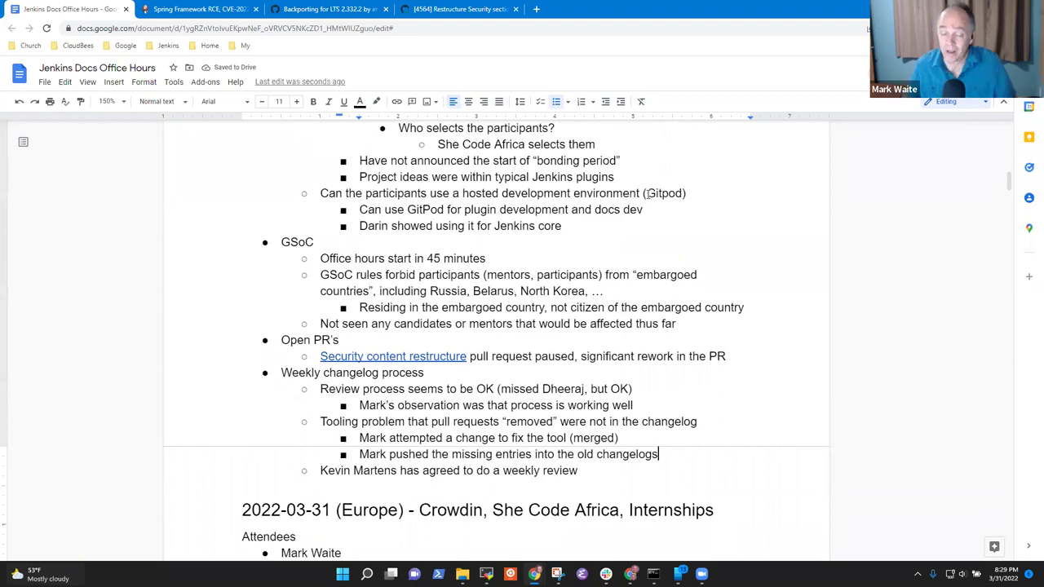
{"action": "key", "text": "Return"}
{"action": "key", "text": "shift+Tab"}
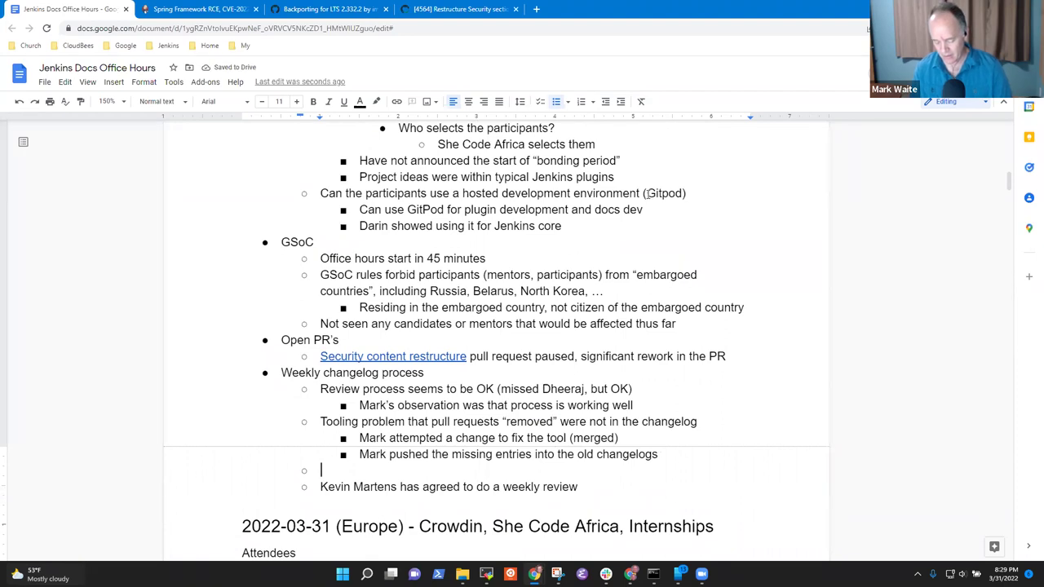
{"action": "type", "text": "Automatic "}
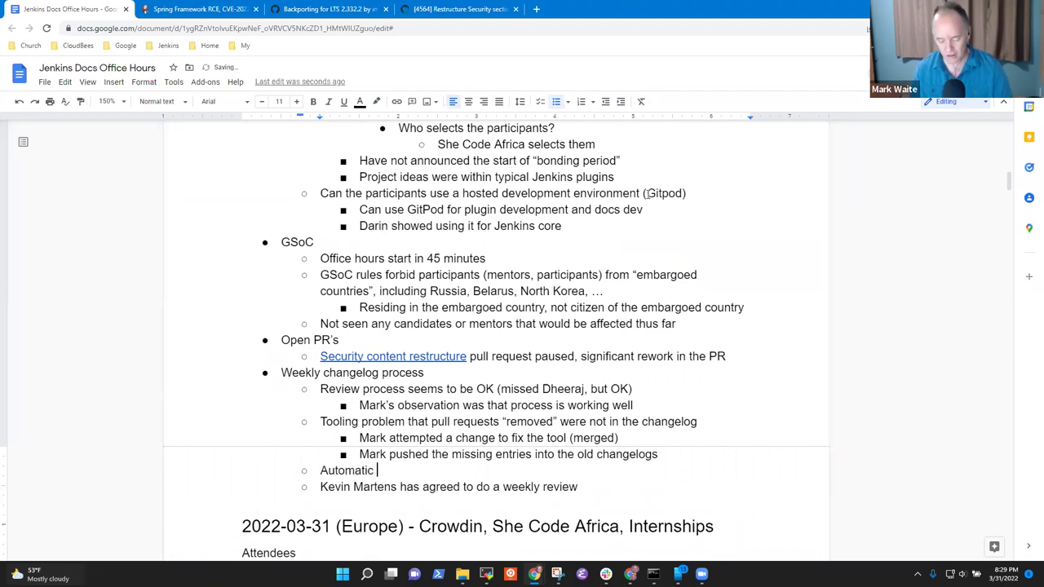
{"action": "type", "text": "changelog only considers the Jenkins core repository"}
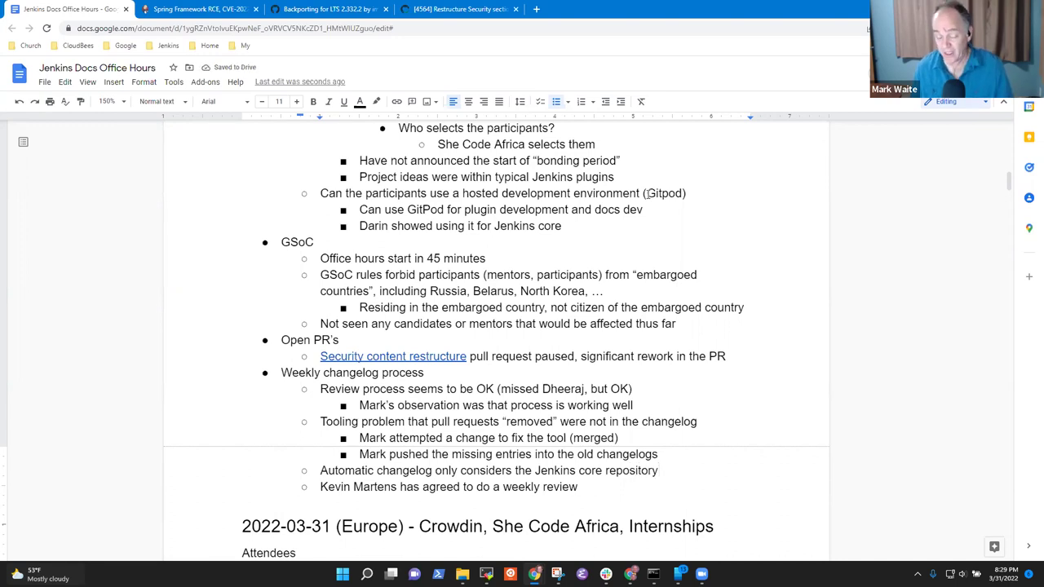
- Nest "That was fine until we implemented systemd in the installer" and "Those changes come from a different repository" under the automatic changelog item
{"action": "key", "text": "Return"}
{"action": "key", "text": "Tab"}
{"action": "type", "text": "That was fine until "}
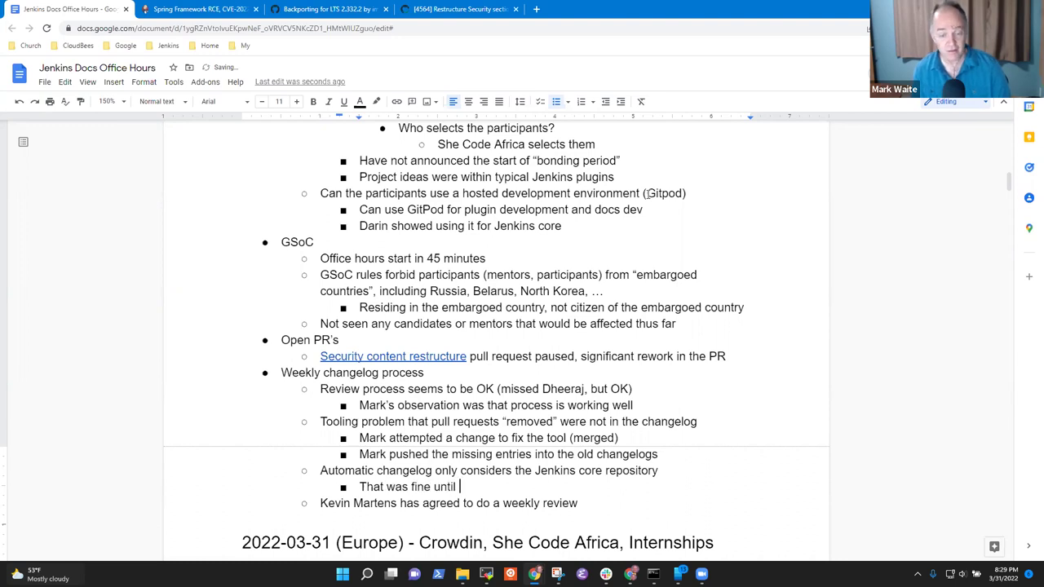
{"action": "type", "text": "we implemented systemd in the installer"}
{"action": "key", "text": "Return"}
{"action": "type", "text": "Those changes come from a different repository"}
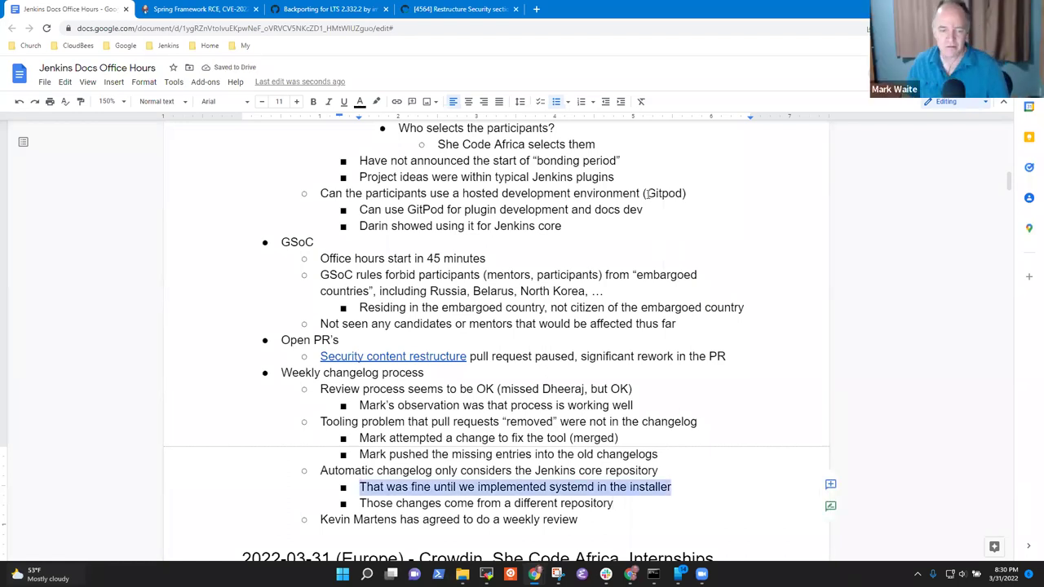
- Add a third item, "Comments in the weekly changelog", to the nested list under the automatic changelog line
{"action": "key", "text": "Down"}
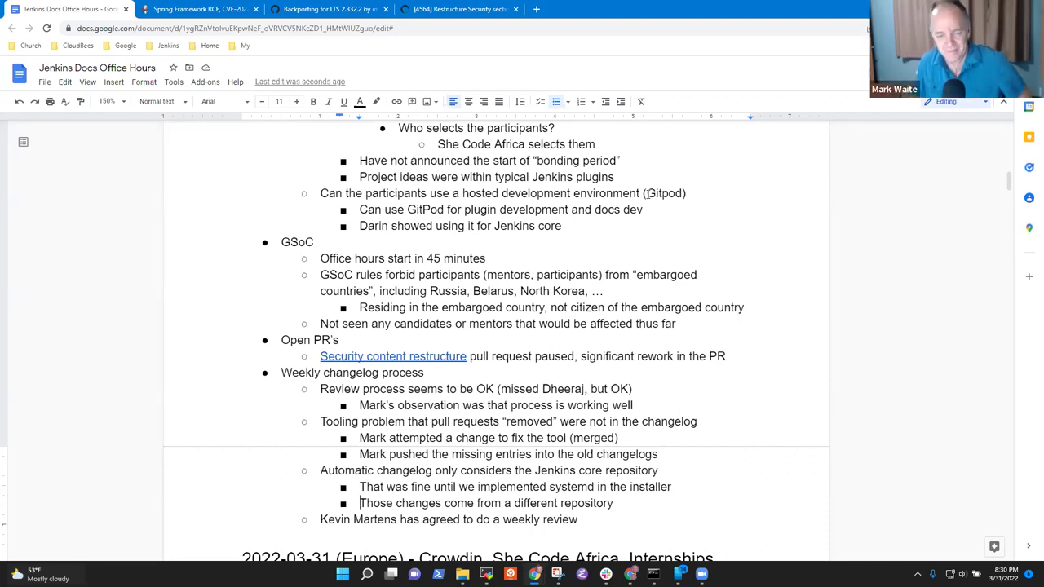
{"action": "key", "text": "Return"}
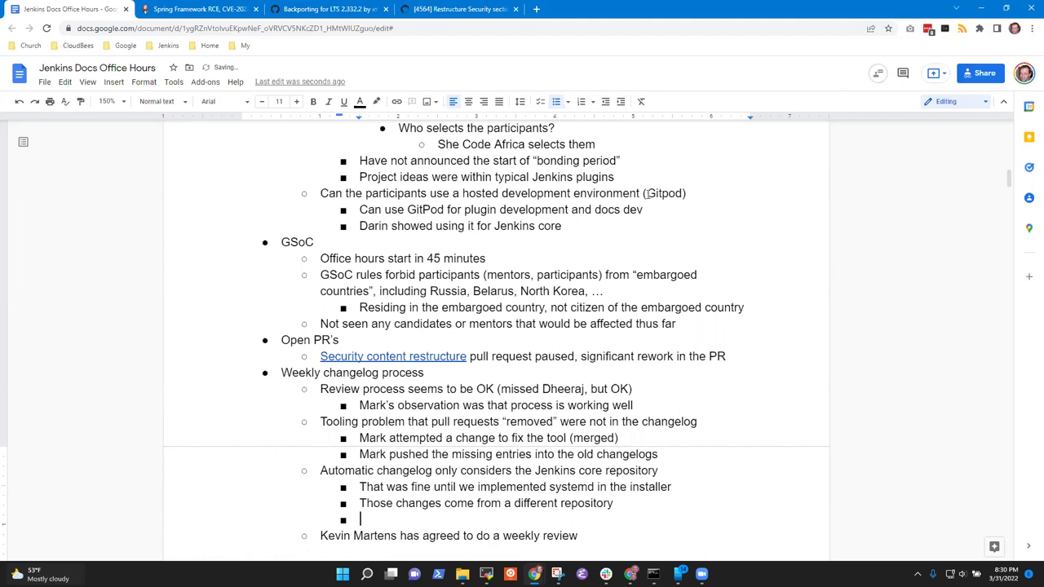
{"action": "type", "text": "Comments in the weekly c"}
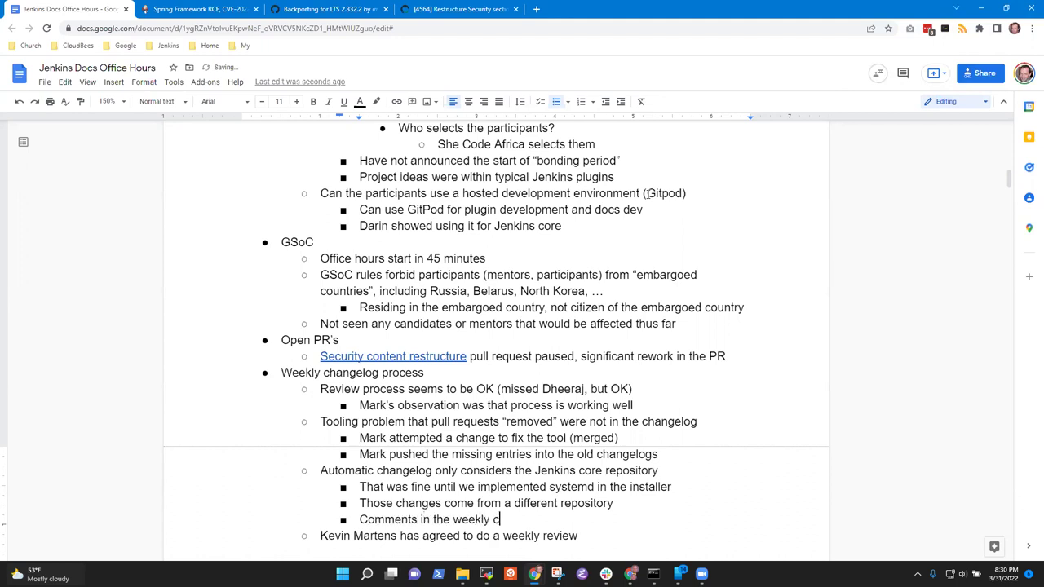
{"action": "type", "text": "hangelog"}
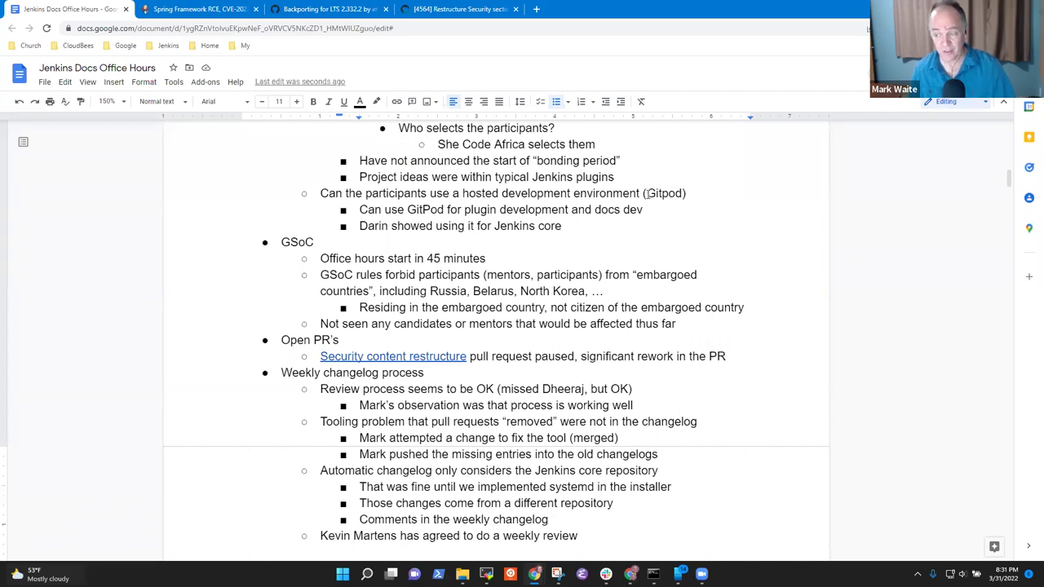
{"action": "scroll", "coordinate": [604, 367], "scroll_direction": "down", "scroll_amount": 3}
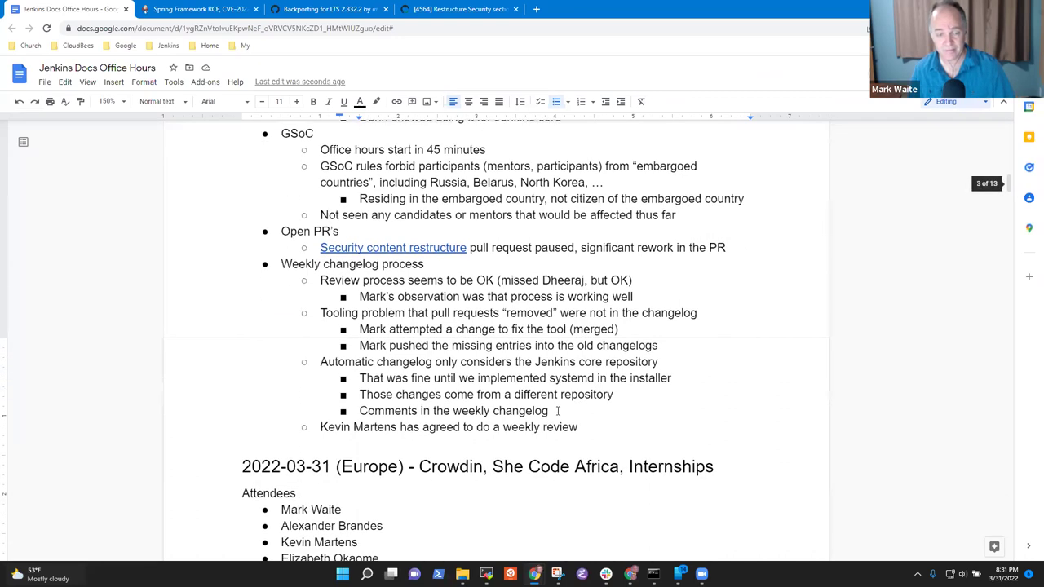
{"action": "left_click", "coordinate": [576, 421]}
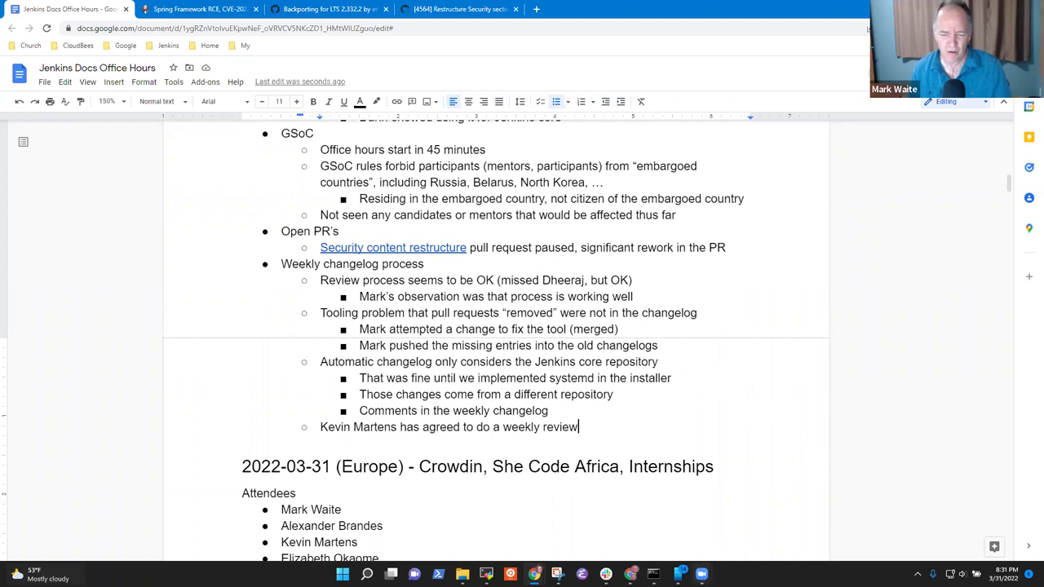
{"action": "mouse_move", "coordinate": [702, 573]}
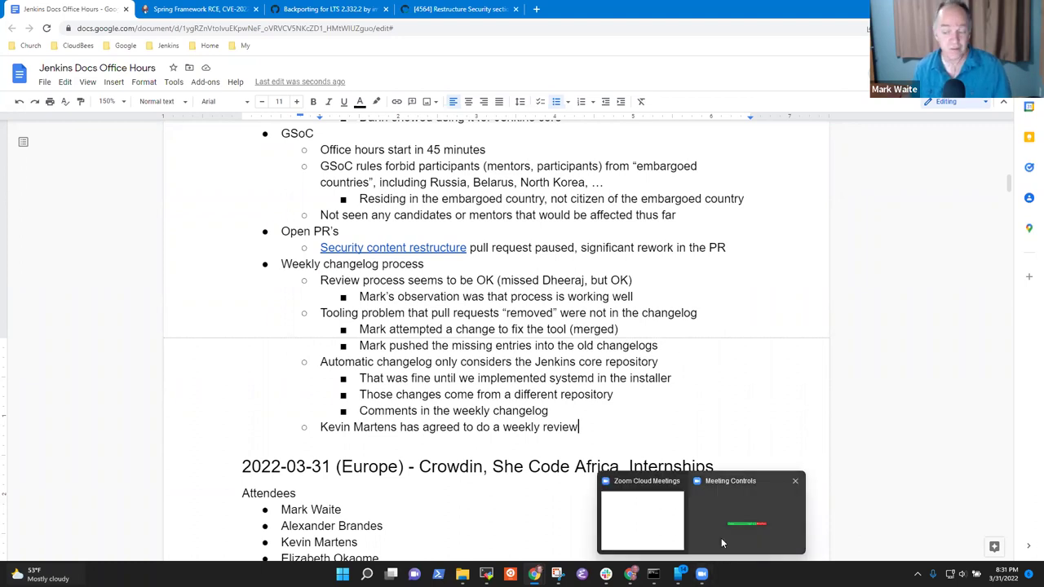